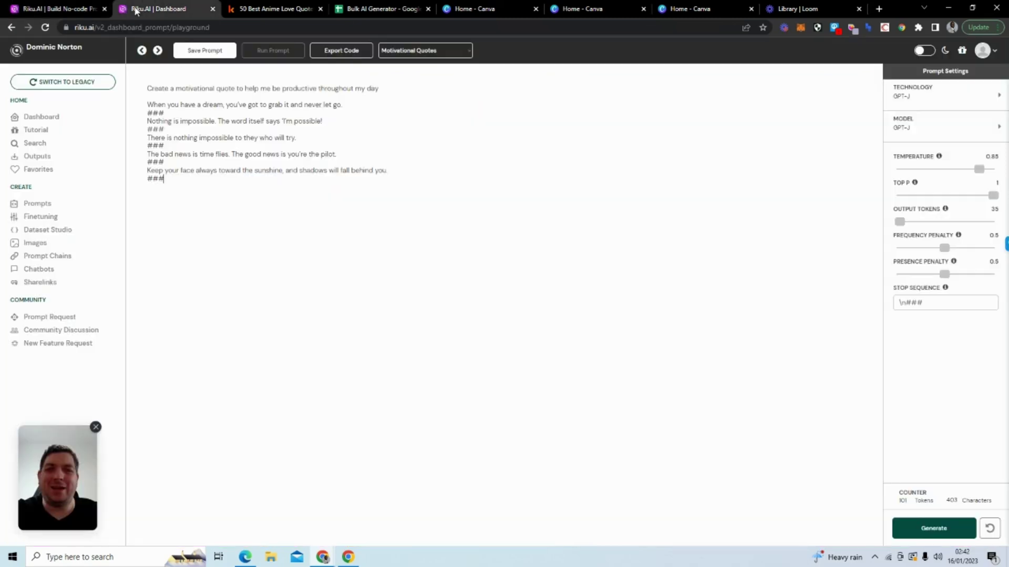
Step: Switch to the Riku.AI Dashboard browser tab
{"action": "left_click", "coordinate": [157, 8]}
Step: Run the Anime Quotes Generator prompt with emotion Angry and 4 outputs
{"action": "left_click", "coordinate": [42, 116]}
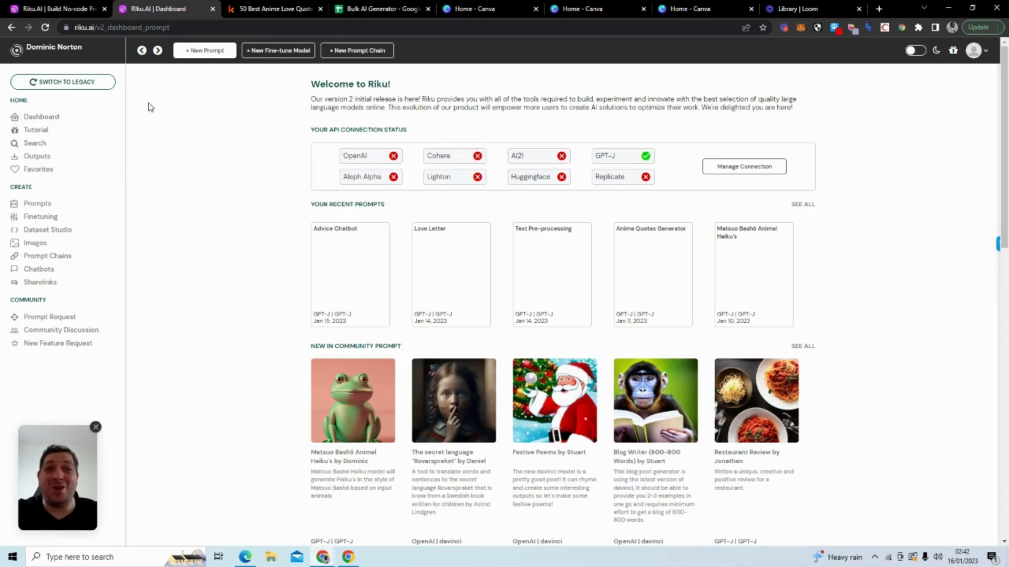
{"action": "left_click", "coordinate": [81, 204]}
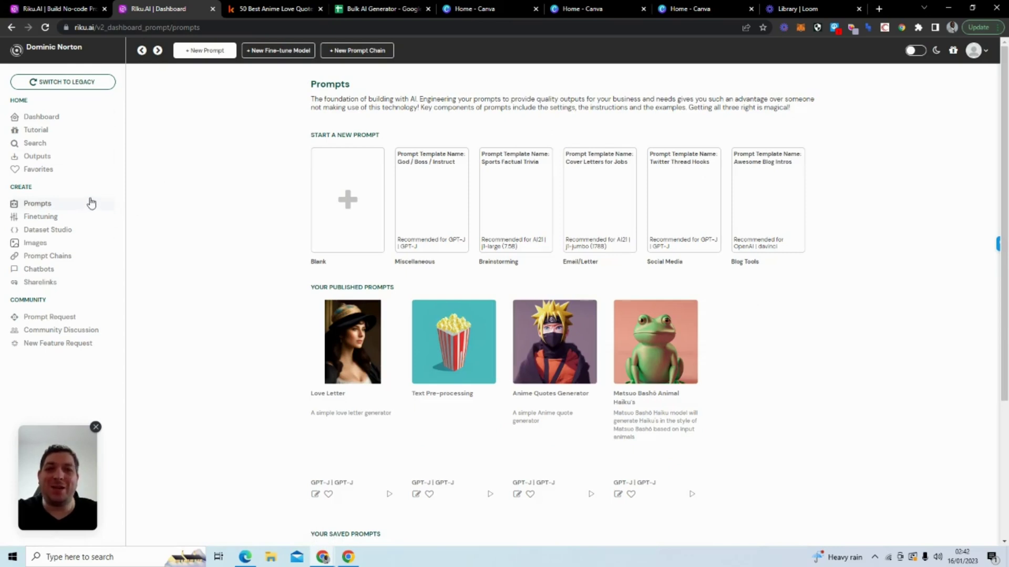
{"action": "left_click", "coordinate": [590, 495]}
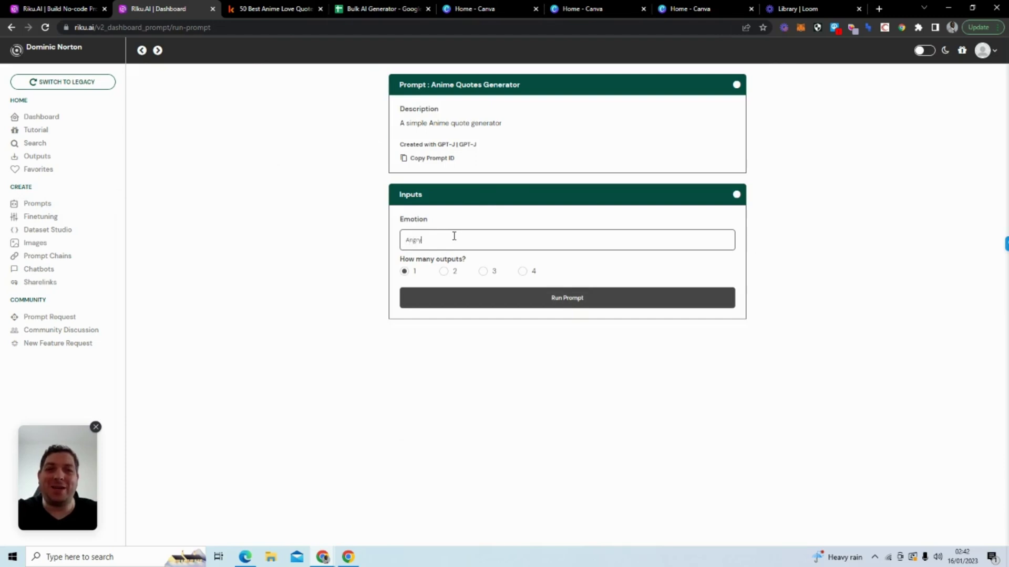
{"action": "left_click", "coordinate": [523, 271]}
{"action": "left_click", "coordinate": [522, 300]}
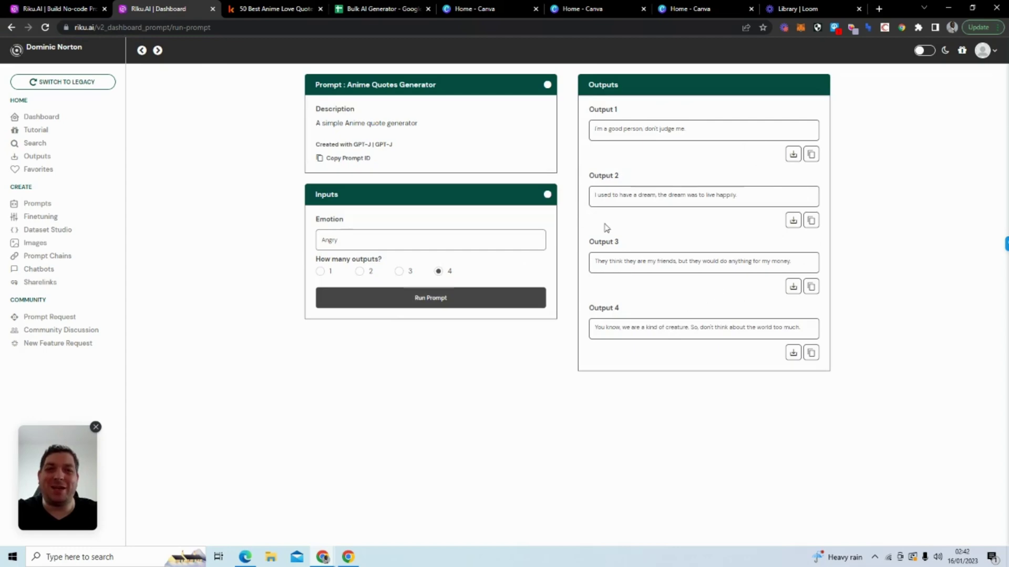
Step: Open the Anime Quotes Generator prompt for editing and highlight its two instruction lines
{"action": "left_click", "coordinate": [92, 207]}
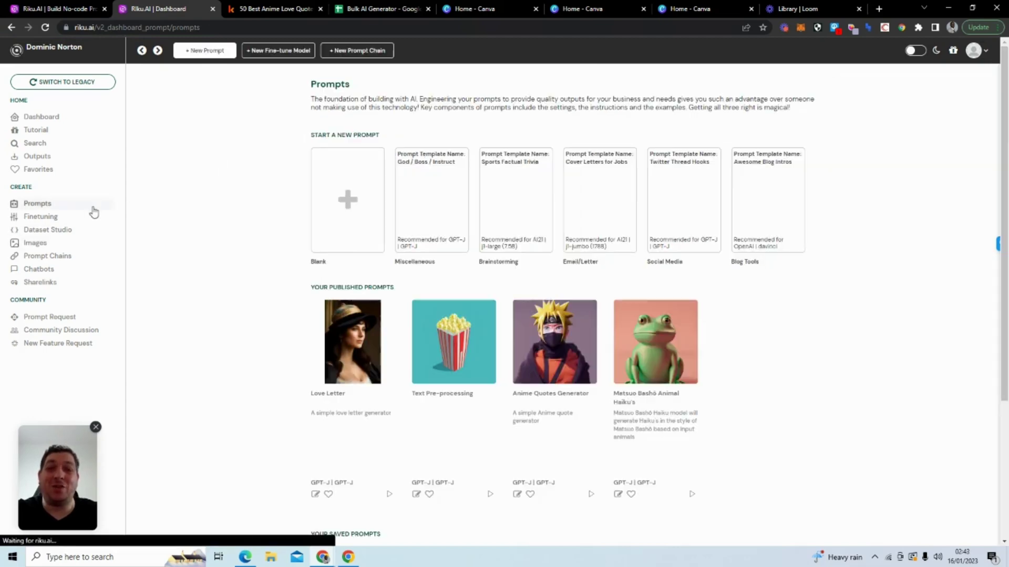
{"action": "left_click", "coordinate": [517, 495]}
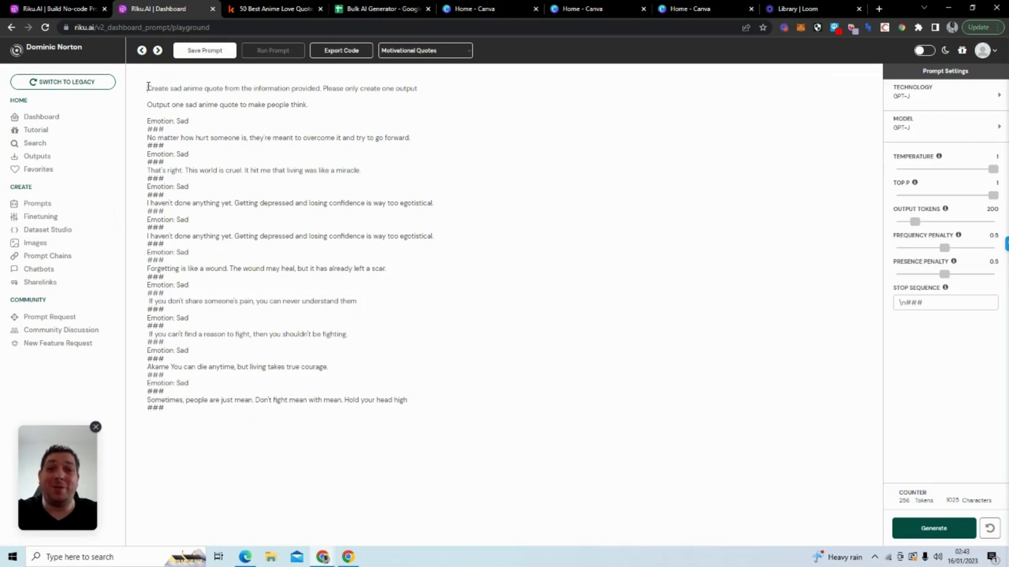
{"action": "left_click_drag", "start_coordinate": [148, 87], "coordinate": [416, 100]}
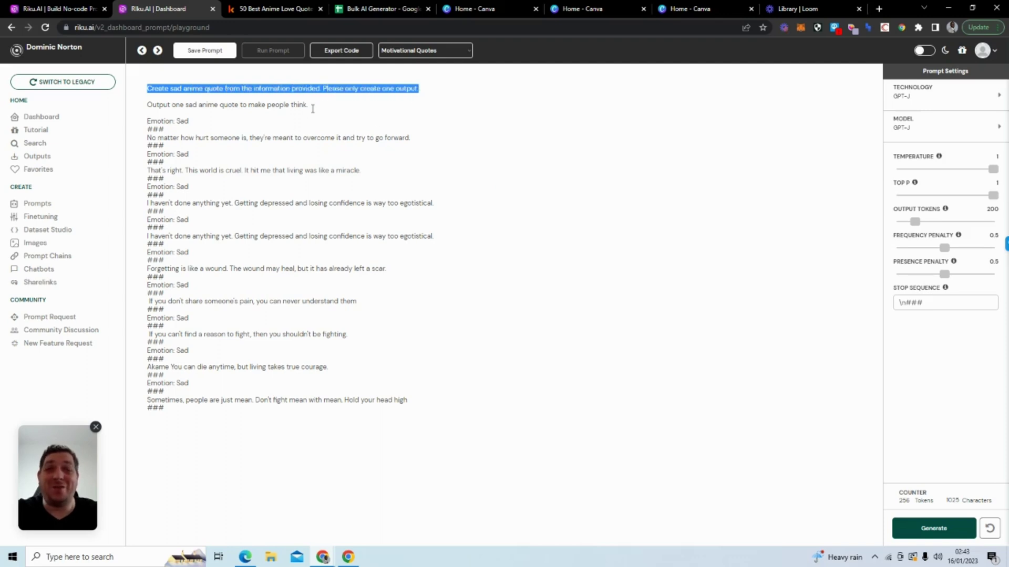
{"action": "left_click_drag", "start_coordinate": [310, 105], "coordinate": [200, 118]}
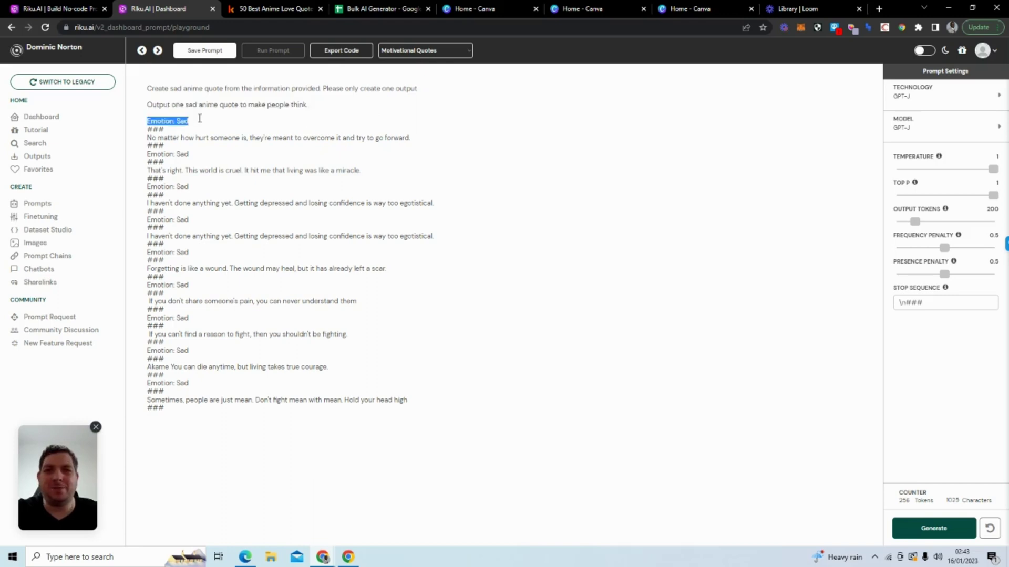
Step: Highlight the first two 'Emotion: Sad' example quotes in the playground
{"action": "left_click_drag", "start_coordinate": [149, 138], "coordinate": [431, 140]}
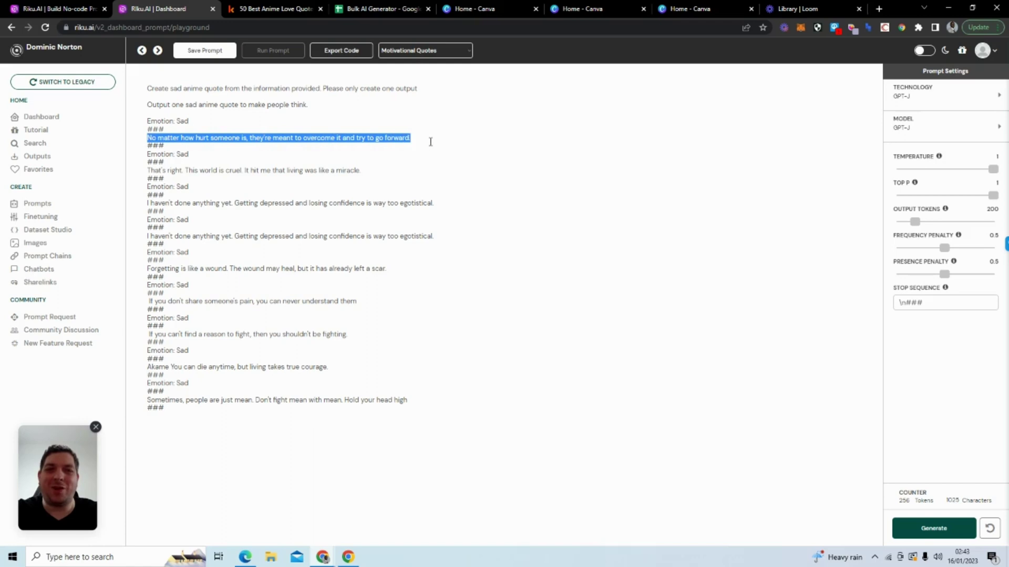
{"action": "left_click_drag", "start_coordinate": [146, 153], "coordinate": [208, 153]}
{"action": "left_click", "coordinate": [150, 166]}
{"action": "left_click_drag", "start_coordinate": [148, 166], "coordinate": [359, 172]}
{"action": "left_click", "coordinate": [312, 455]}
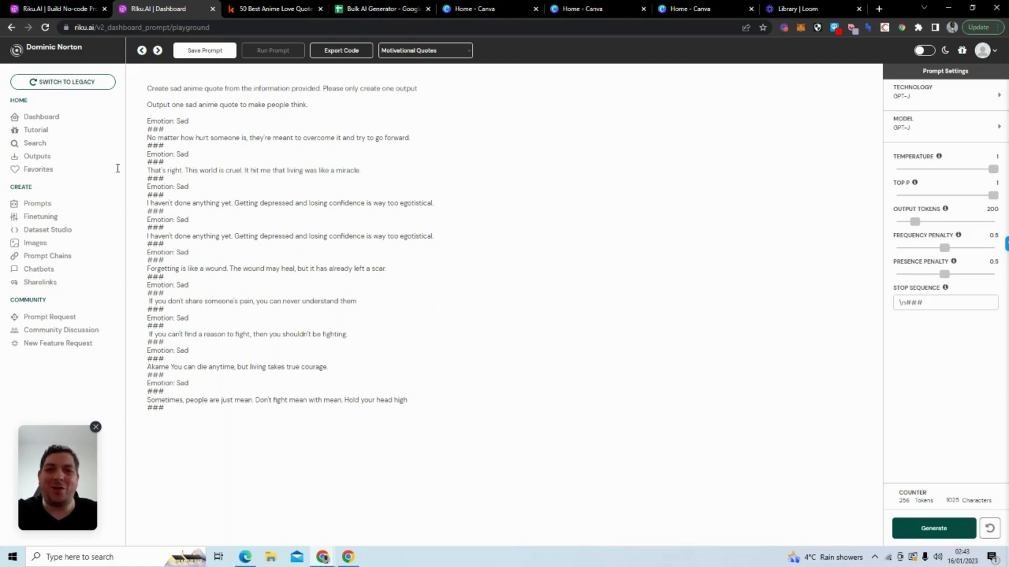
Step: Revisit the anime prompt, then start a new Blank prompt from the Prompts list
{"action": "left_click", "coordinate": [83, 203]}
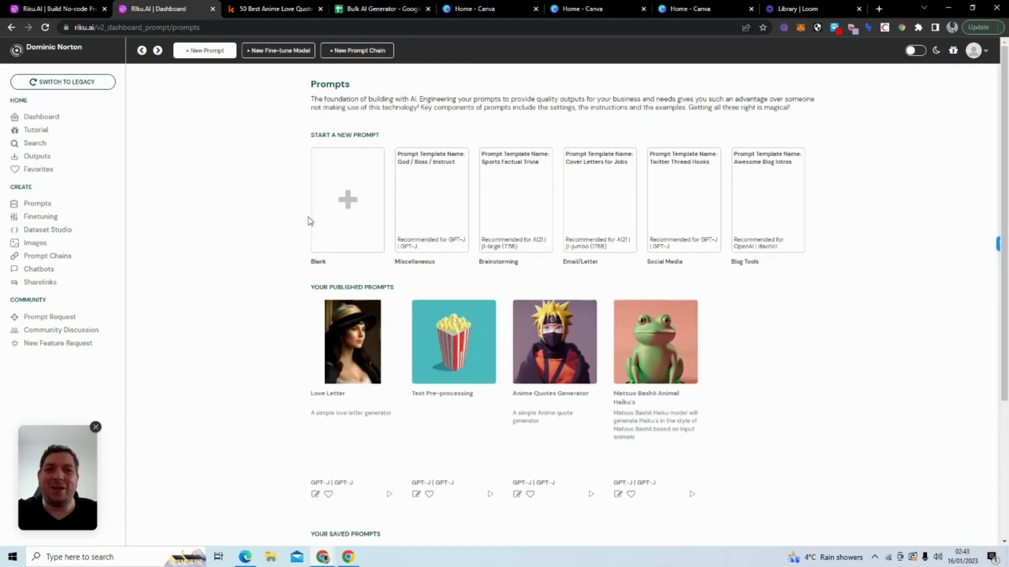
{"action": "left_click", "coordinate": [352, 192]}
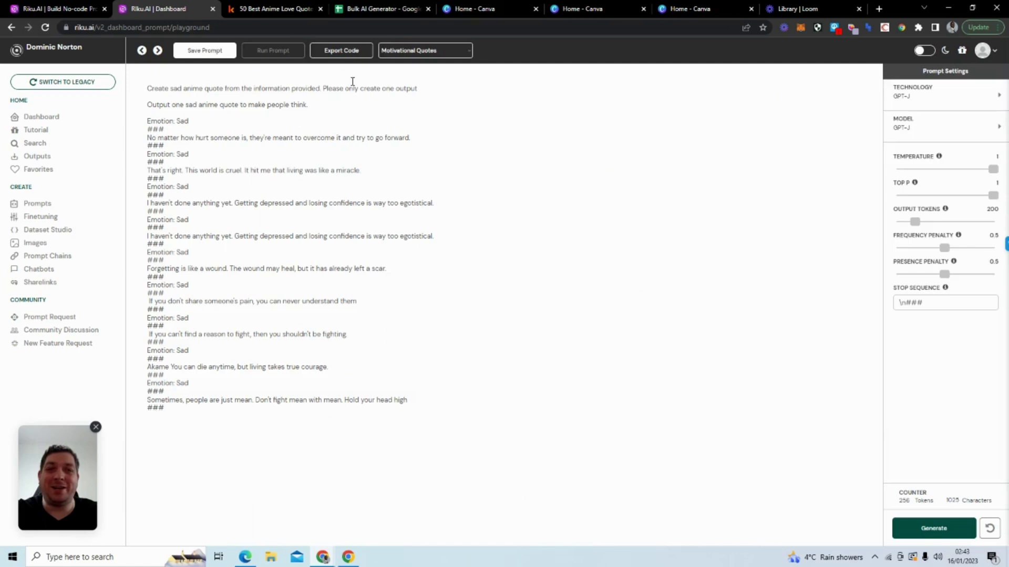
{"action": "left_click", "coordinate": [62, 208]}
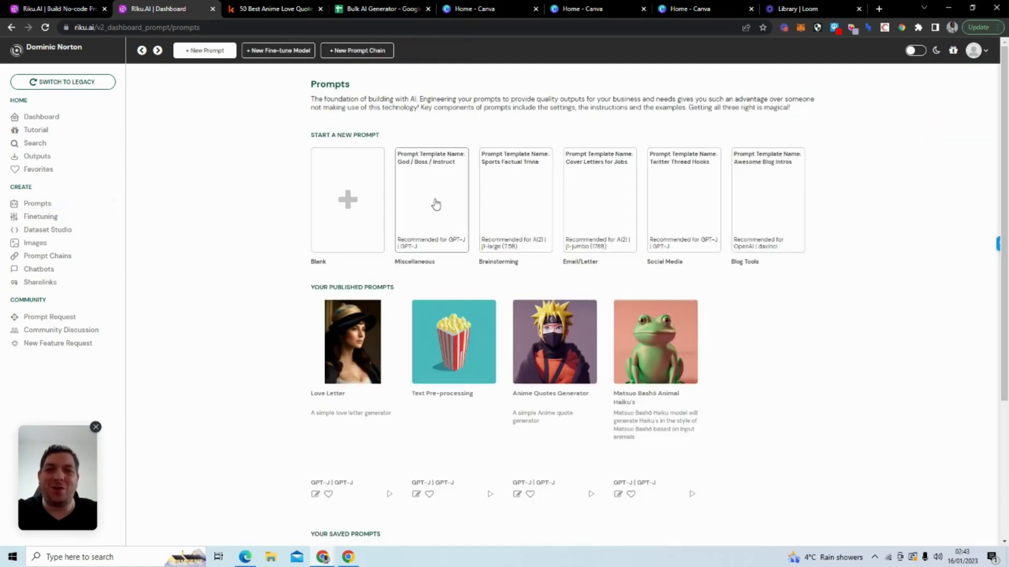
{"action": "left_click", "coordinate": [344, 205]}
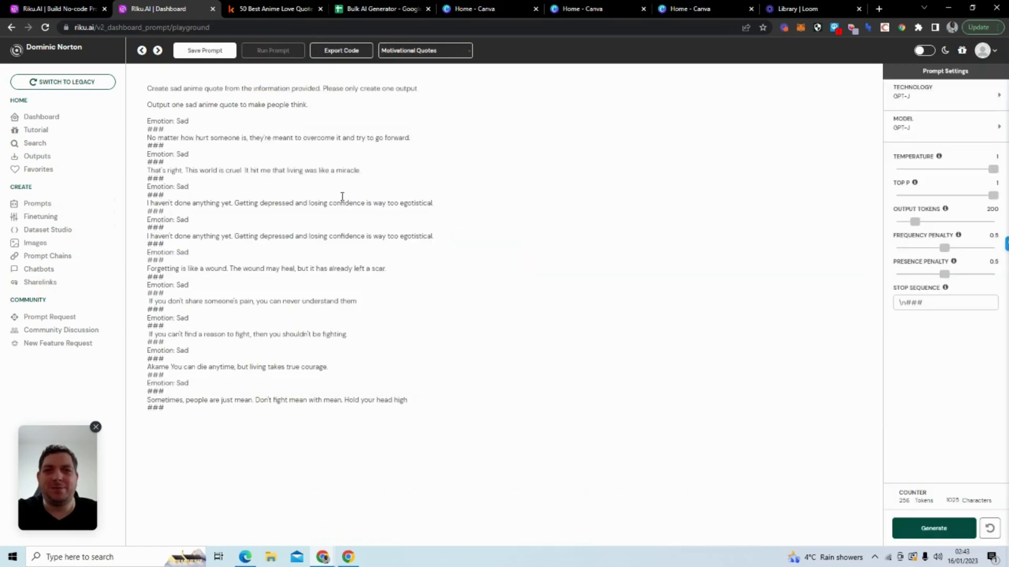
Step: Reload the playground and load the Motivational Quotes preset prompt at temperature 0.85
{"action": "left_click", "coordinate": [420, 51]}
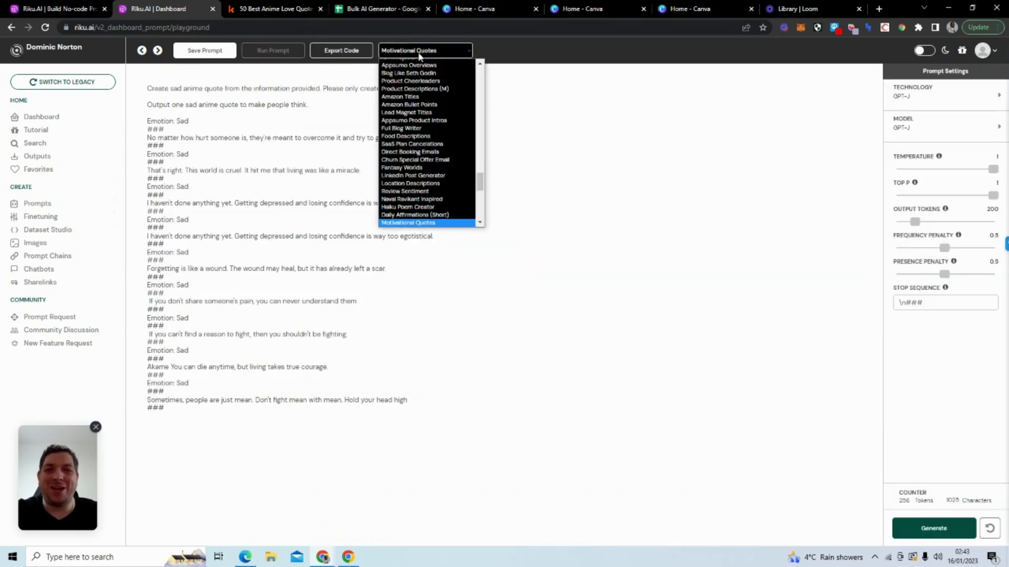
{"action": "left_click", "coordinate": [430, 221]}
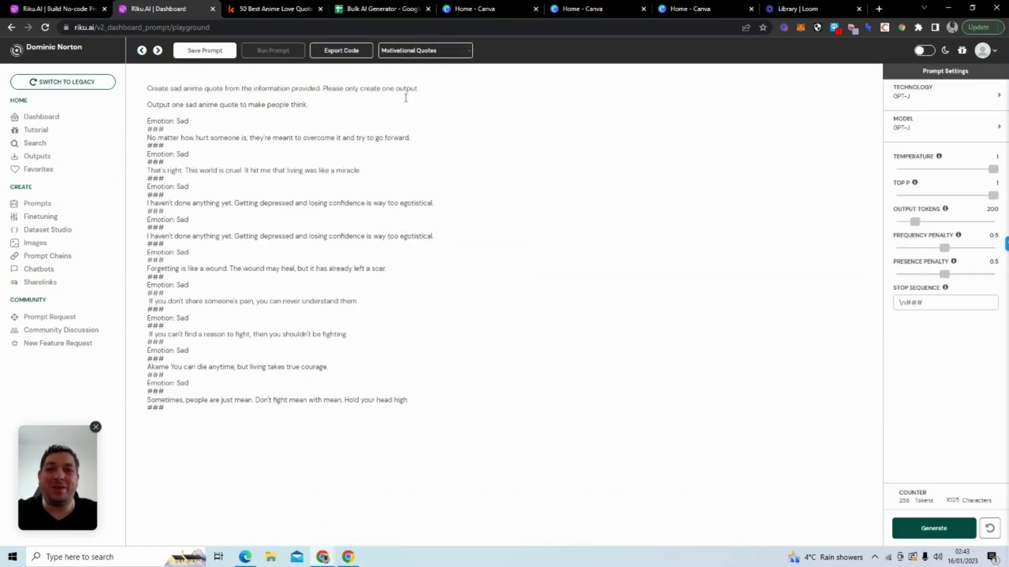
{"action": "left_click", "coordinate": [45, 28]}
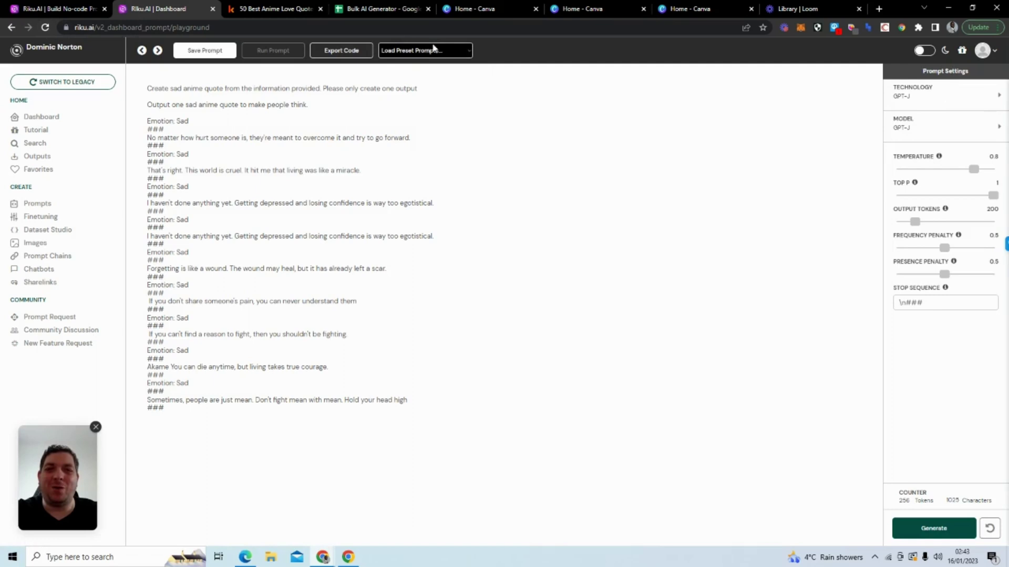
{"action": "left_click", "coordinate": [436, 50]}
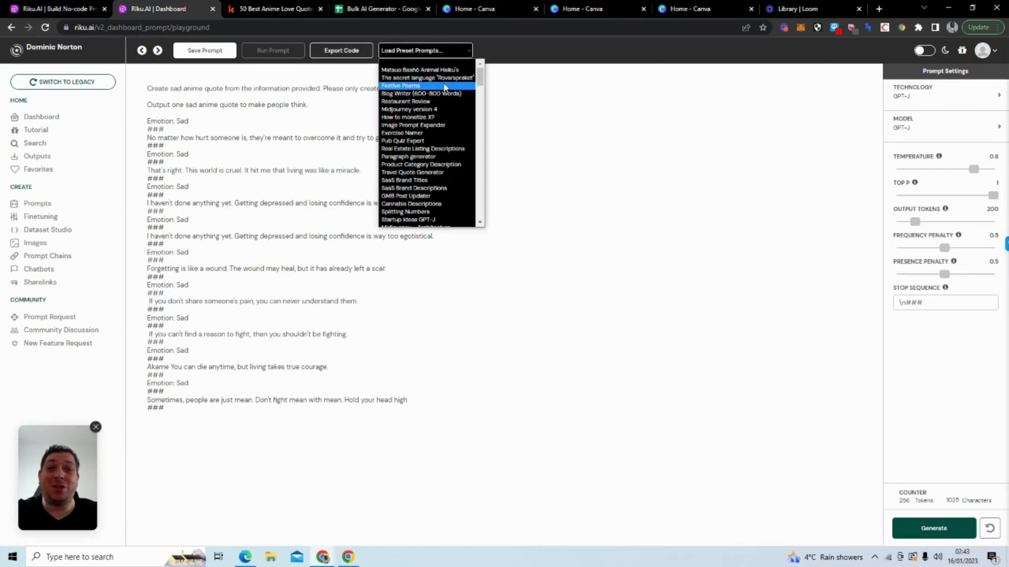
{"action": "key", "text": "Page_Down"}
{"action": "key", "text": "Page_Down"}
{"action": "key", "text": "Page_Down"}
{"action": "key", "text": "Page_Down"}
{"action": "key", "text": "Page_Down"}
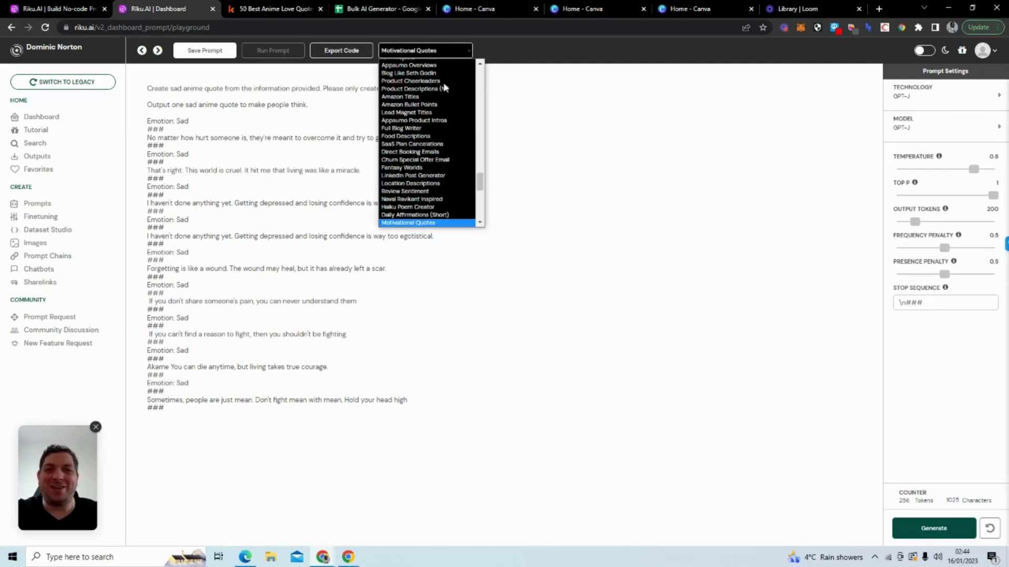
{"action": "left_click", "coordinate": [439, 222]}
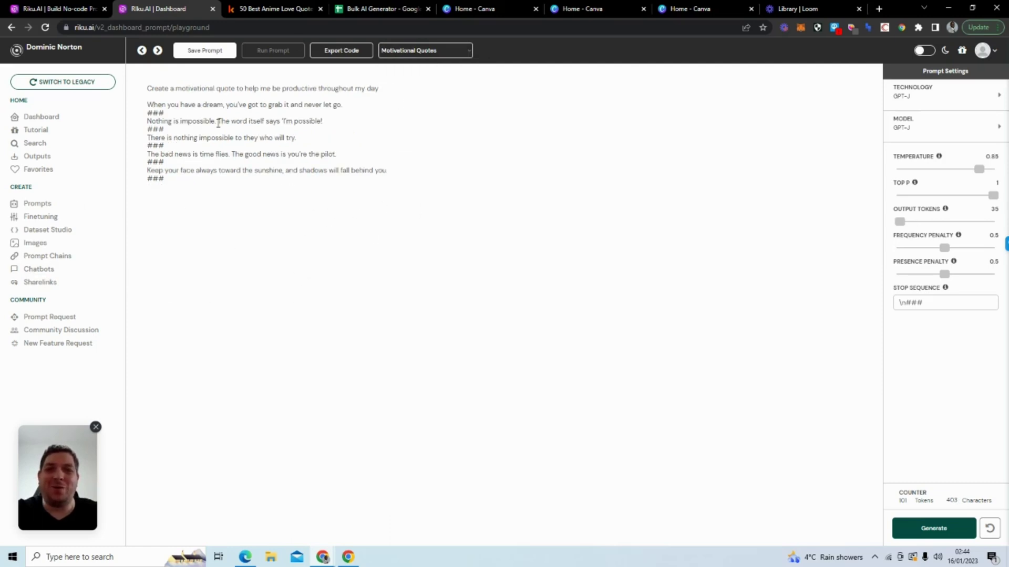
Step: Highlight the Motivational Quotes instruction and example lines, try Export Code, then bring up Save Prompt
{"action": "left_click_drag", "start_coordinate": [147, 89], "coordinate": [406, 93]}
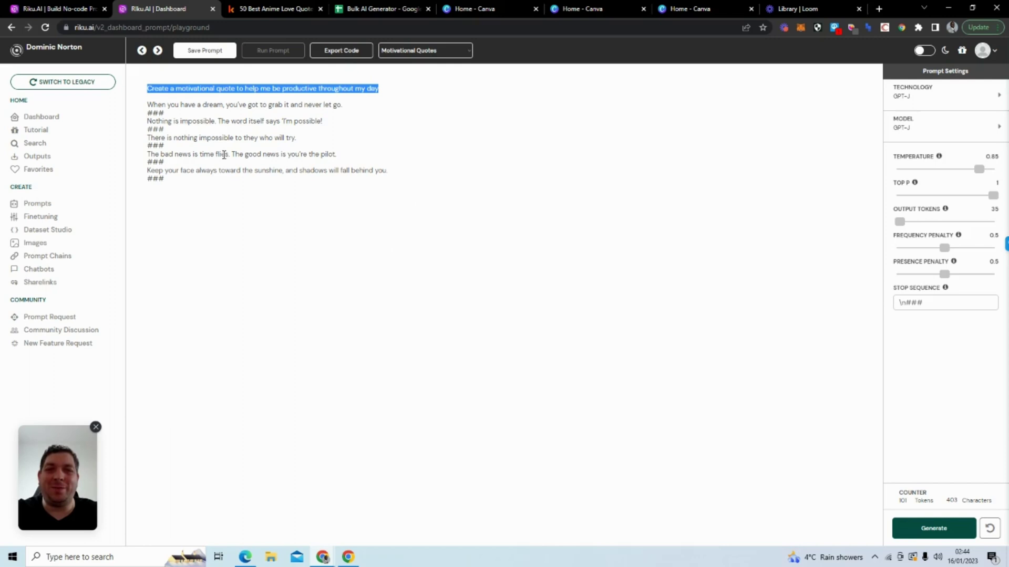
{"action": "left_click_drag", "start_coordinate": [148, 104], "coordinate": [369, 103]}
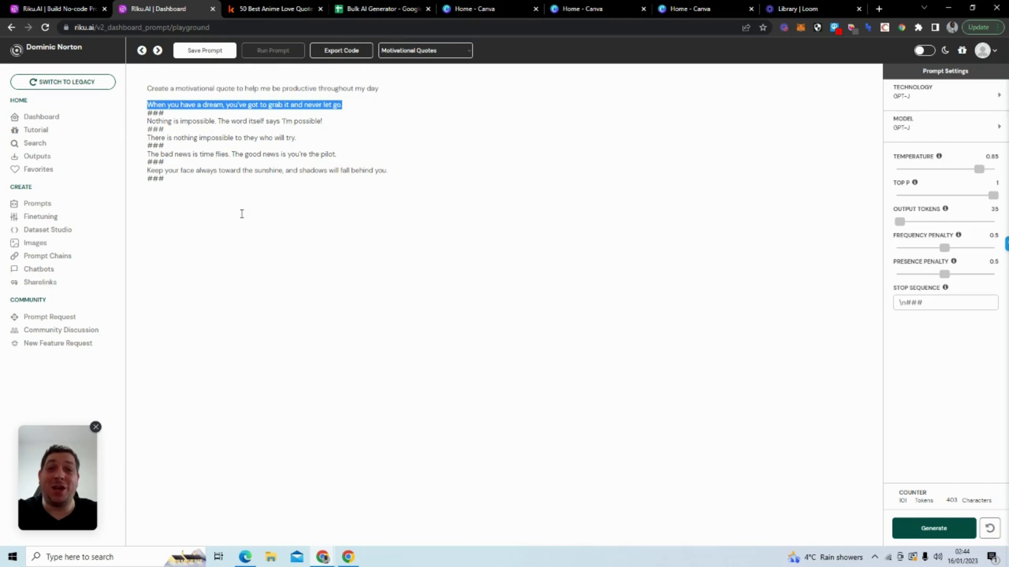
{"action": "left_click", "coordinate": [242, 214]}
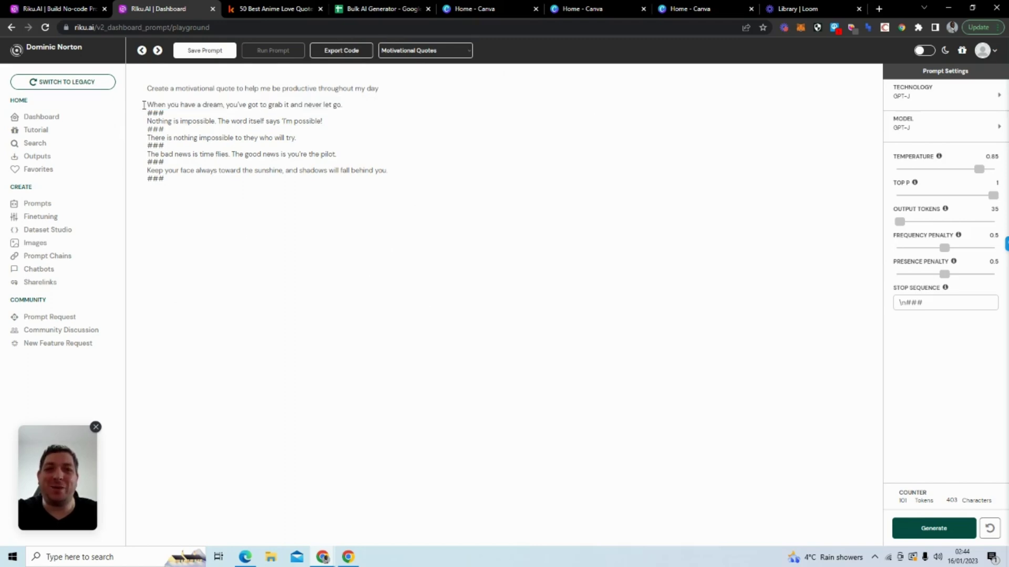
{"action": "triple_click", "coordinate": [235, 104]}
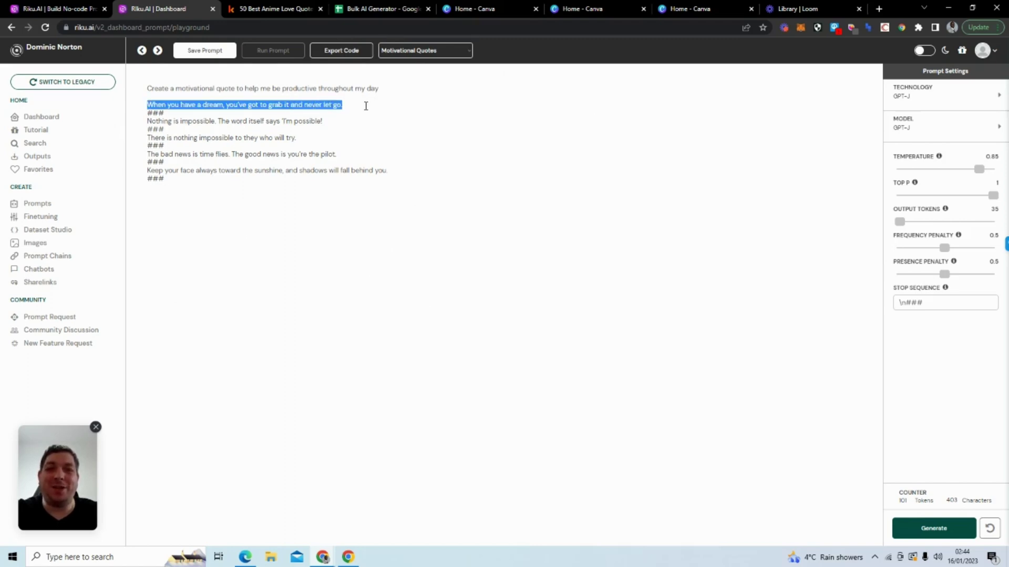
{"action": "left_click_drag", "start_coordinate": [146, 121], "coordinate": [349, 119]}
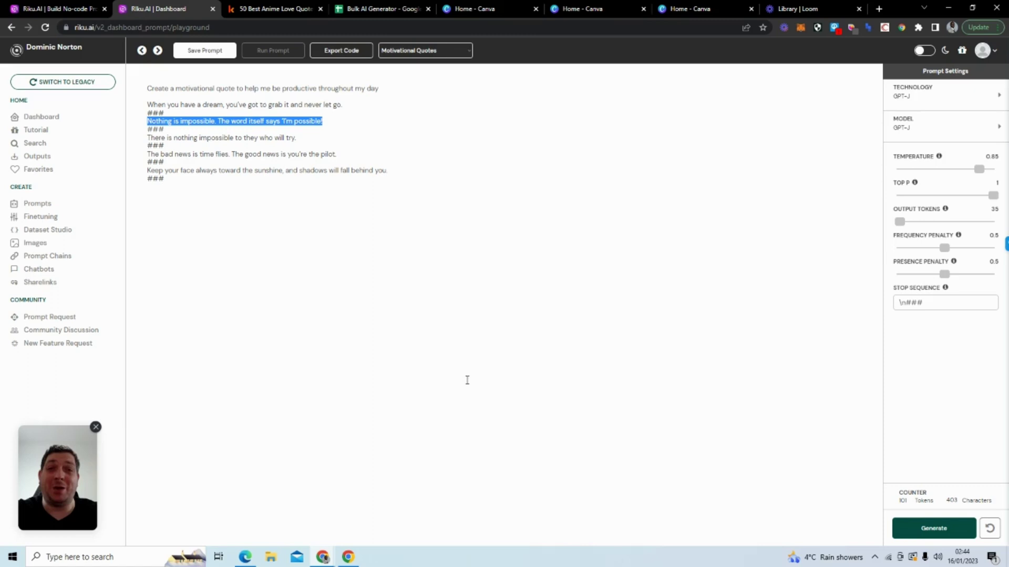
{"action": "left_click", "coordinate": [344, 57]}
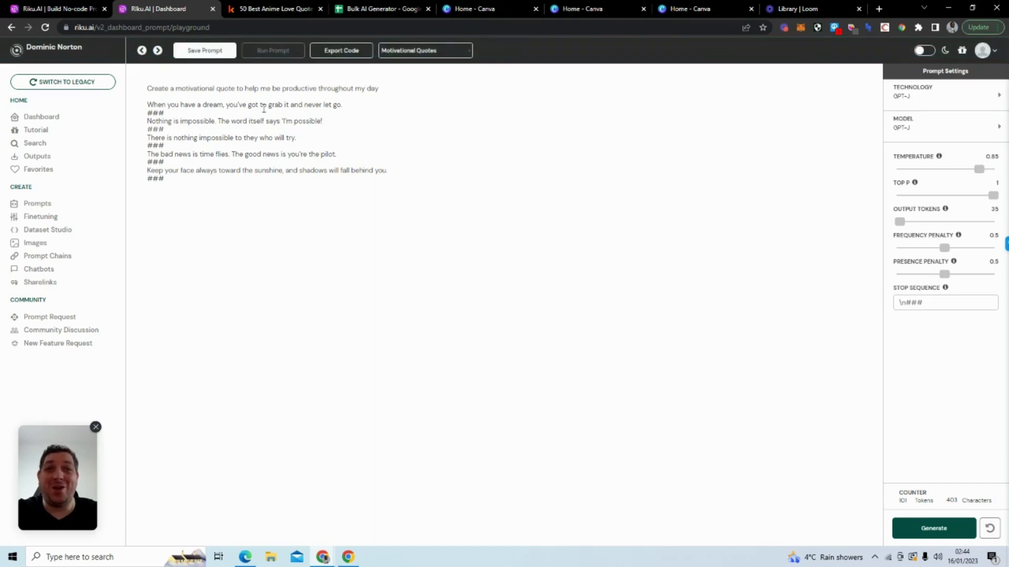
{"action": "left_click", "coordinate": [208, 51]}
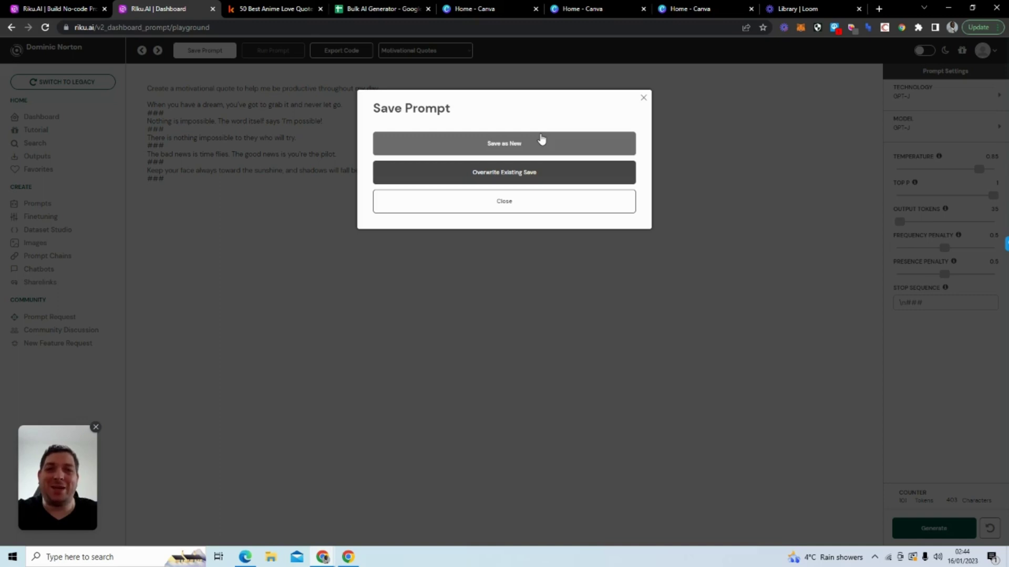
Step: Save as a new prompt titled 'Motivational Quote' plus the creator's name, with 0 input fields
{"action": "left_click", "coordinate": [542, 139]}
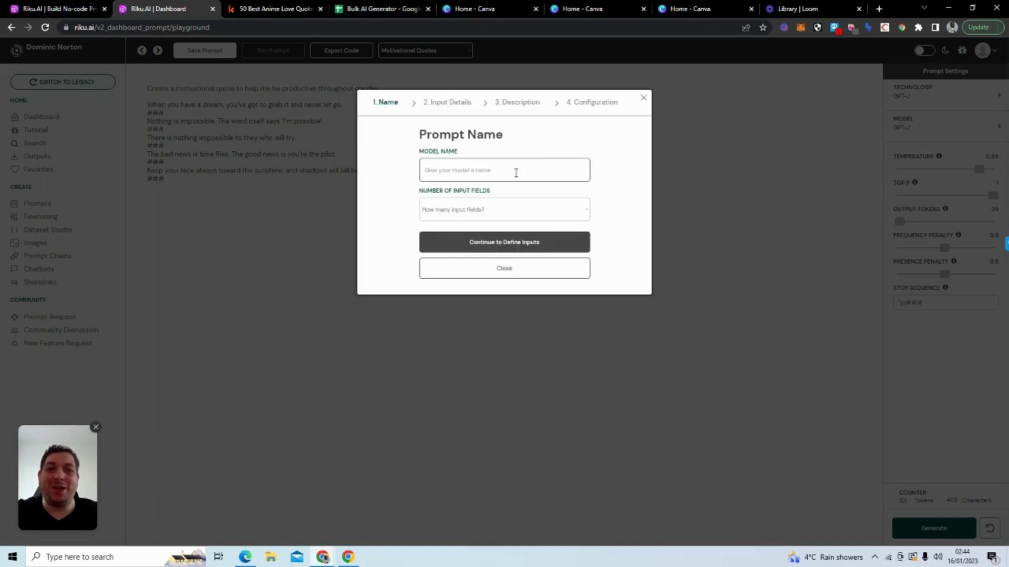
{"action": "type", "text": "Motivational Quote"}
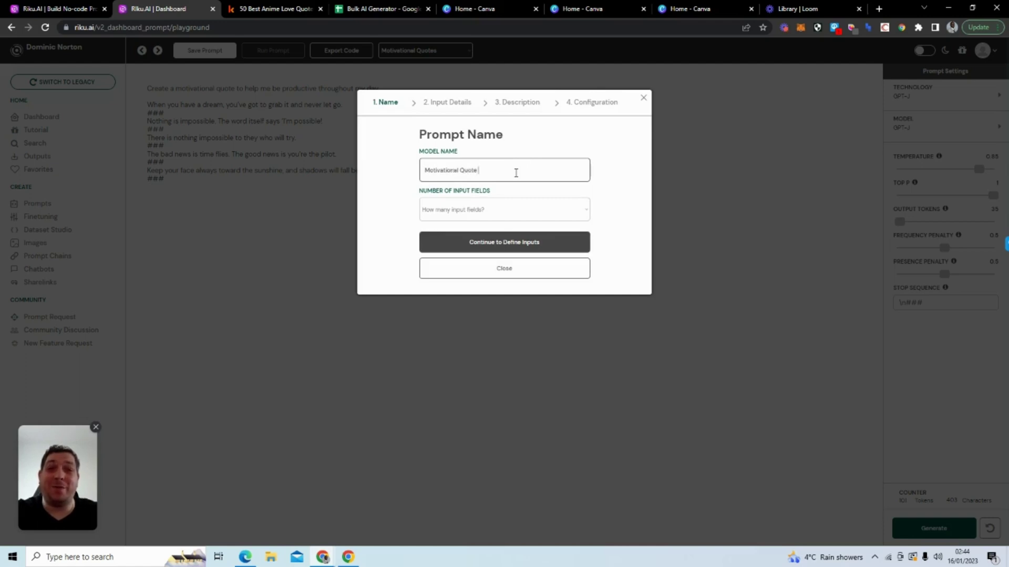
{"action": "type", "text": "- Dominic"}
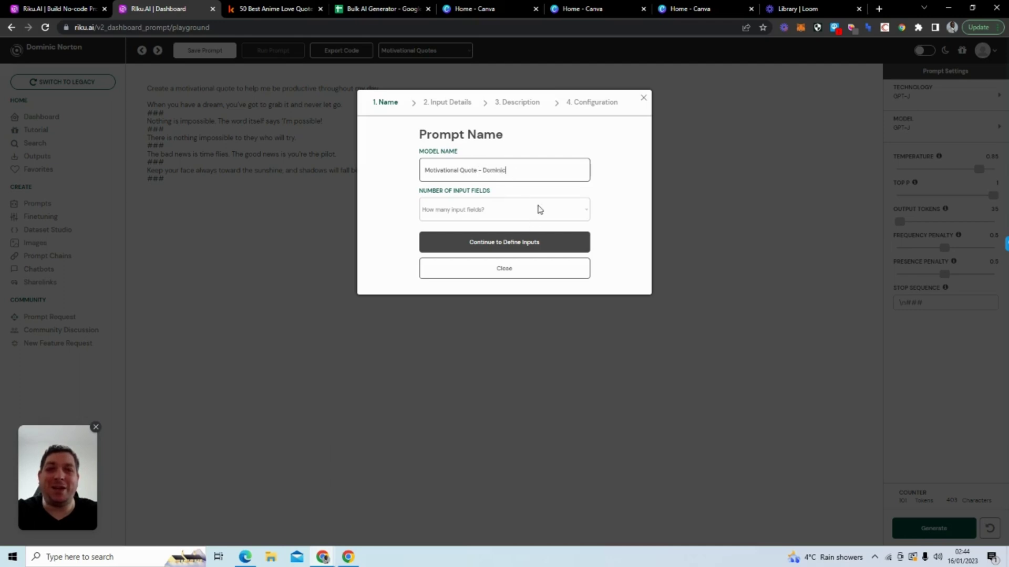
{"action": "left_click", "coordinate": [530, 200]}
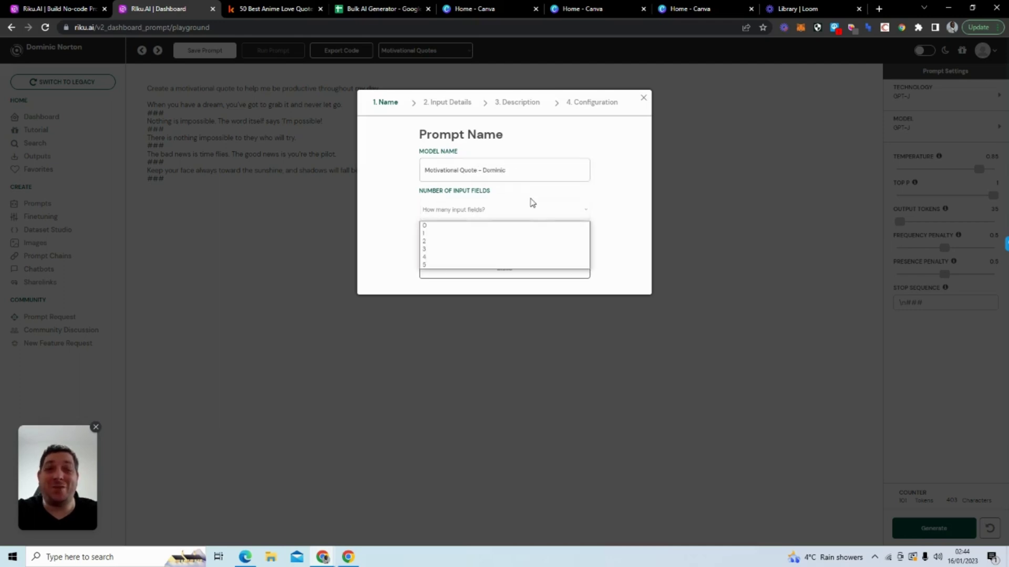
{"action": "left_click", "coordinate": [521, 226]}
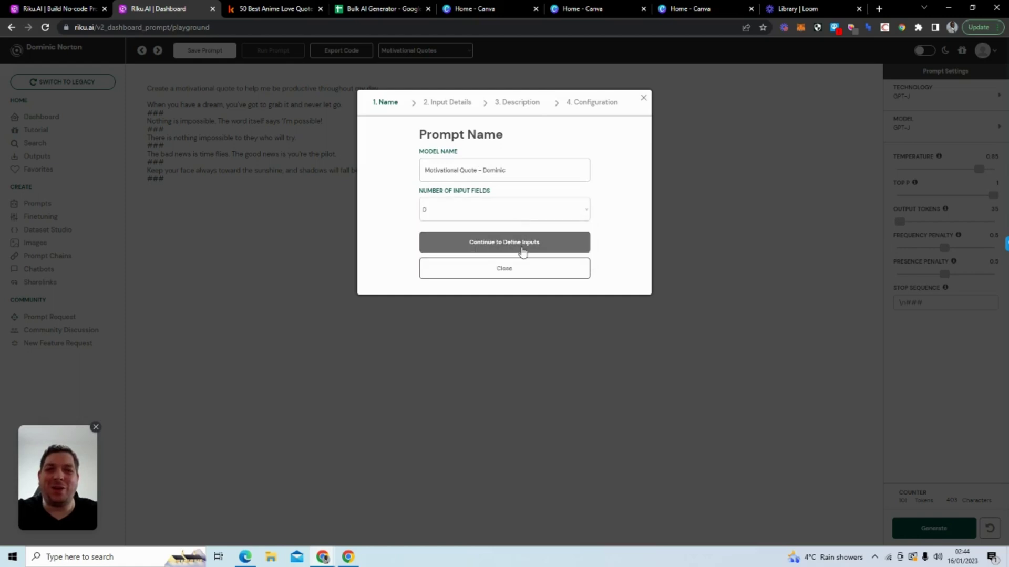
{"action": "left_click", "coordinate": [522, 251]}
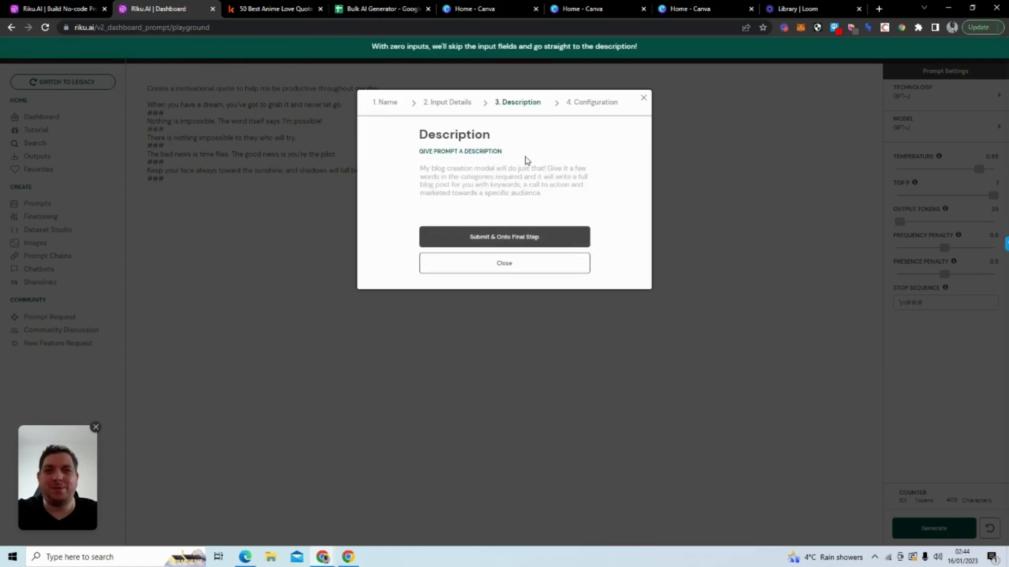
Step: Add the description 'Simple motivational quotes', choose the Miscellaneous category, and complete the submission
{"action": "type", "text": "Simple motivational quotes"}
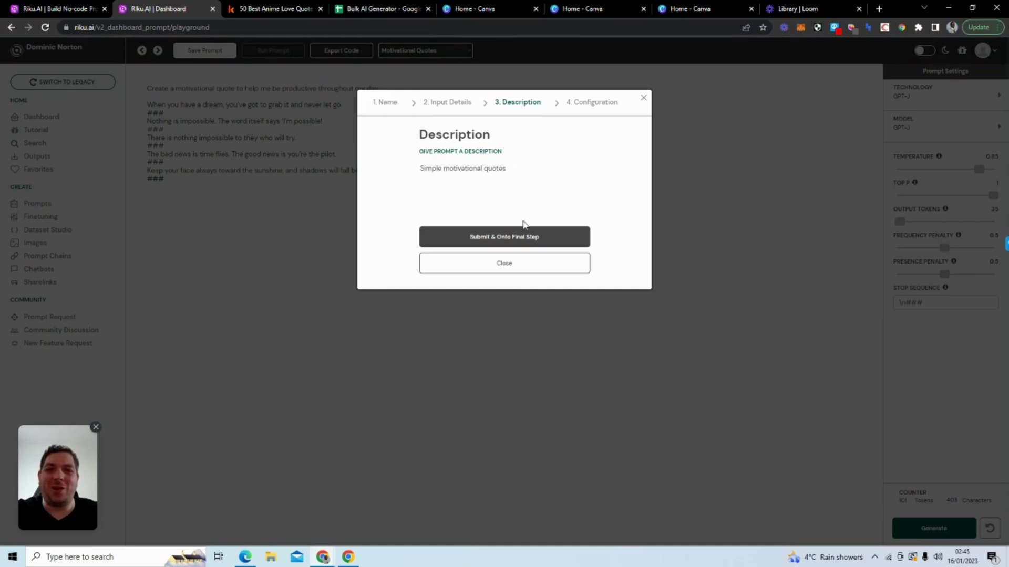
{"action": "left_click", "coordinate": [528, 232]}
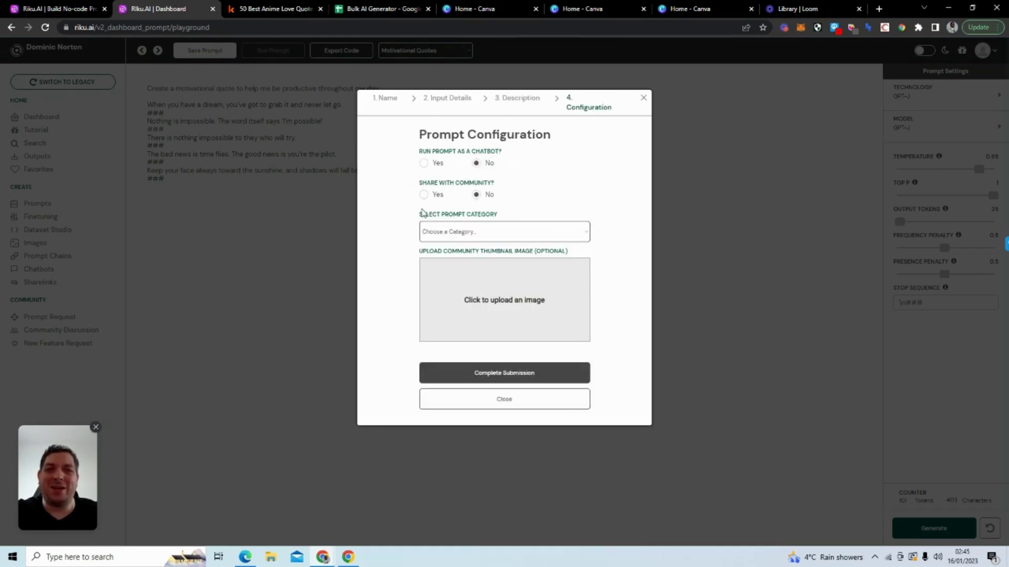
{"action": "left_click", "coordinate": [494, 231]}
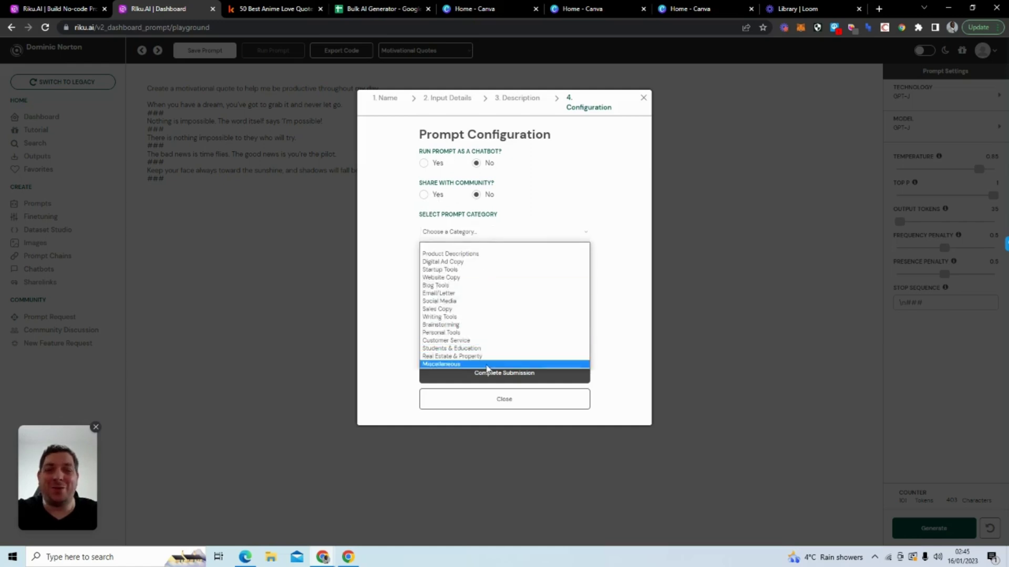
{"action": "left_click", "coordinate": [486, 364]}
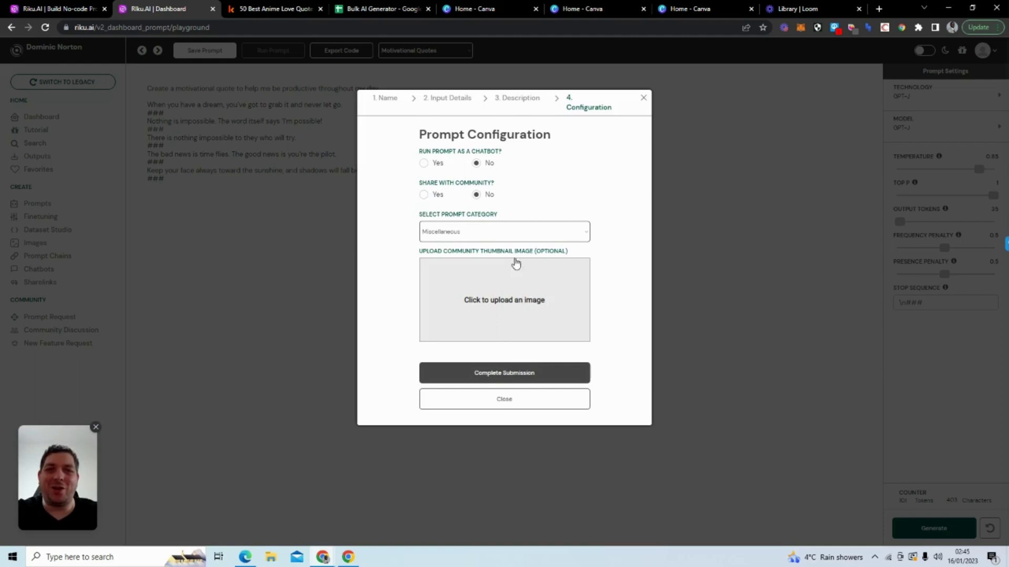
{"action": "left_click", "coordinate": [542, 374]}
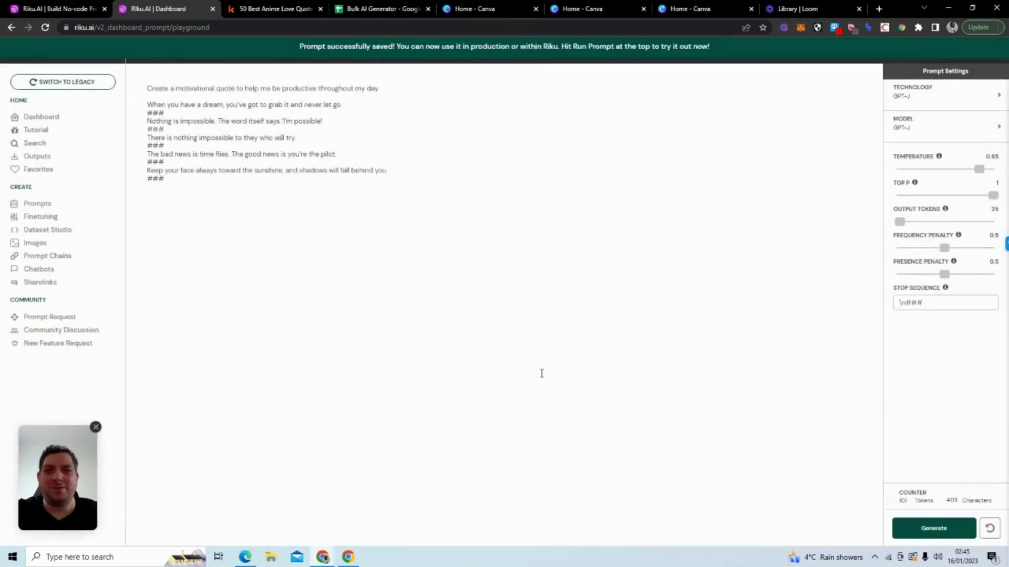
Step: Run the Motivational Quote prompt with 4 outputs, then switch to the Riku home page tab
{"action": "left_click", "coordinate": [69, 204]}
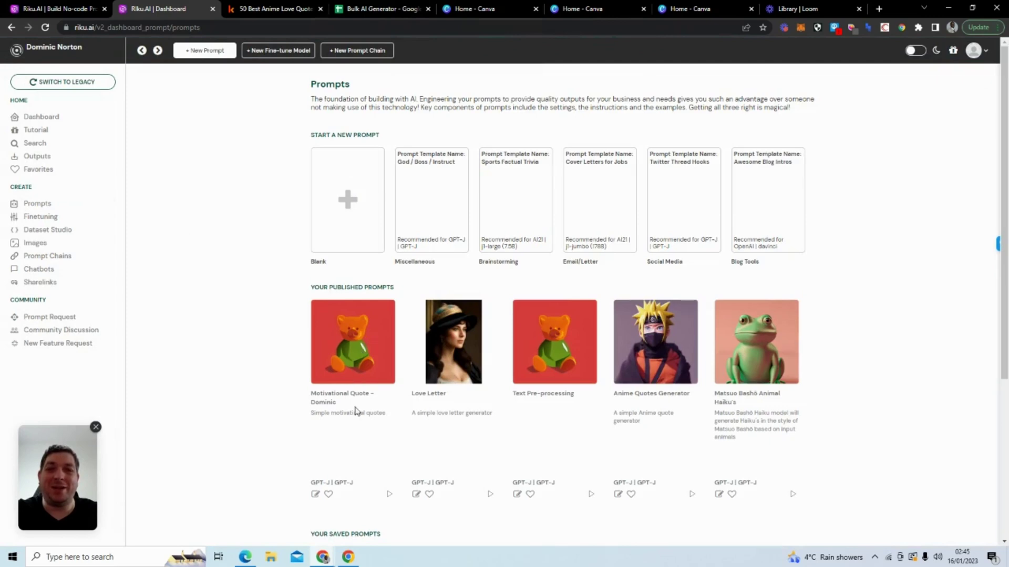
{"action": "left_click", "coordinate": [389, 494]}
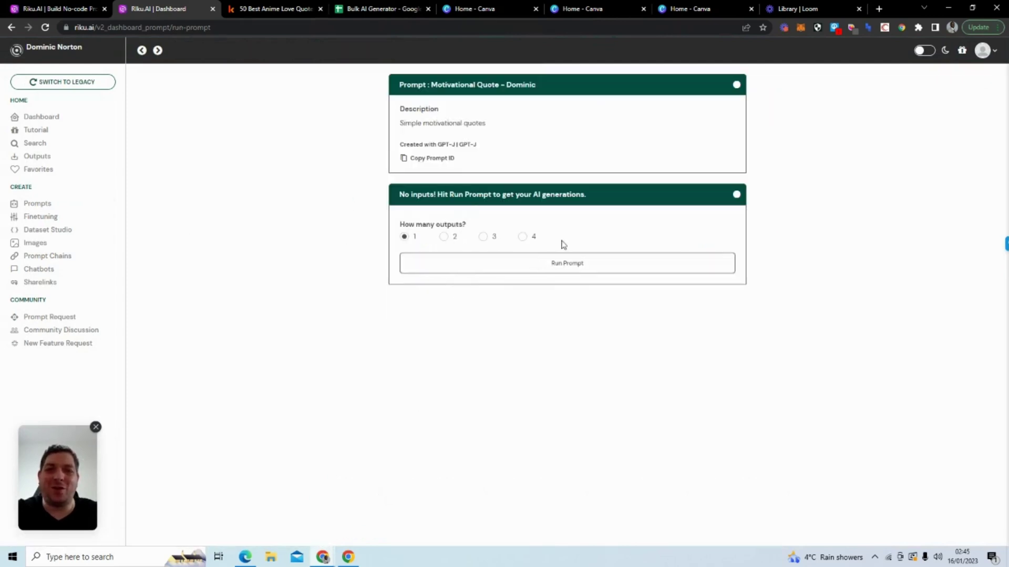
{"action": "left_click", "coordinate": [522, 237]}
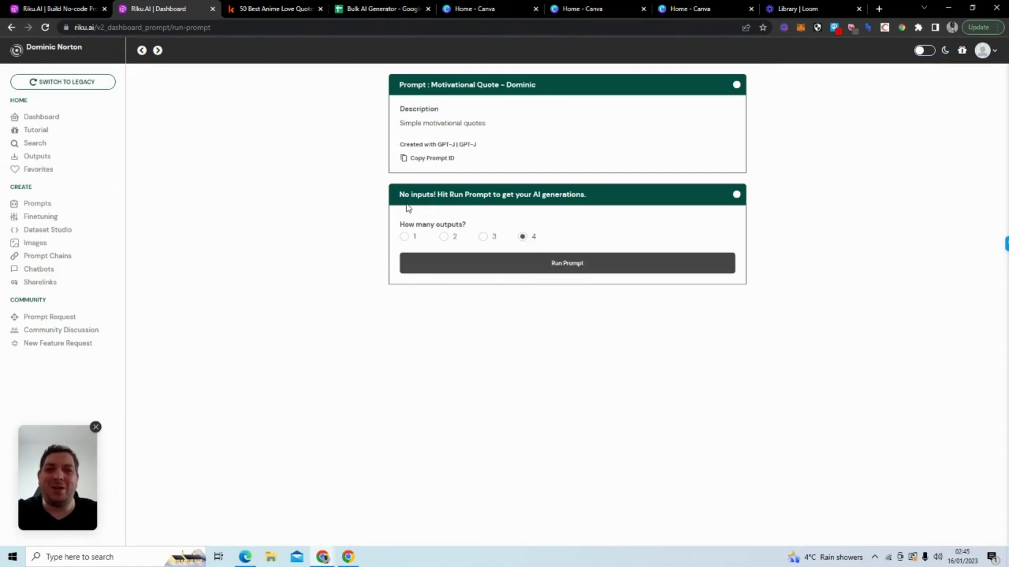
{"action": "left_click", "coordinate": [445, 264]}
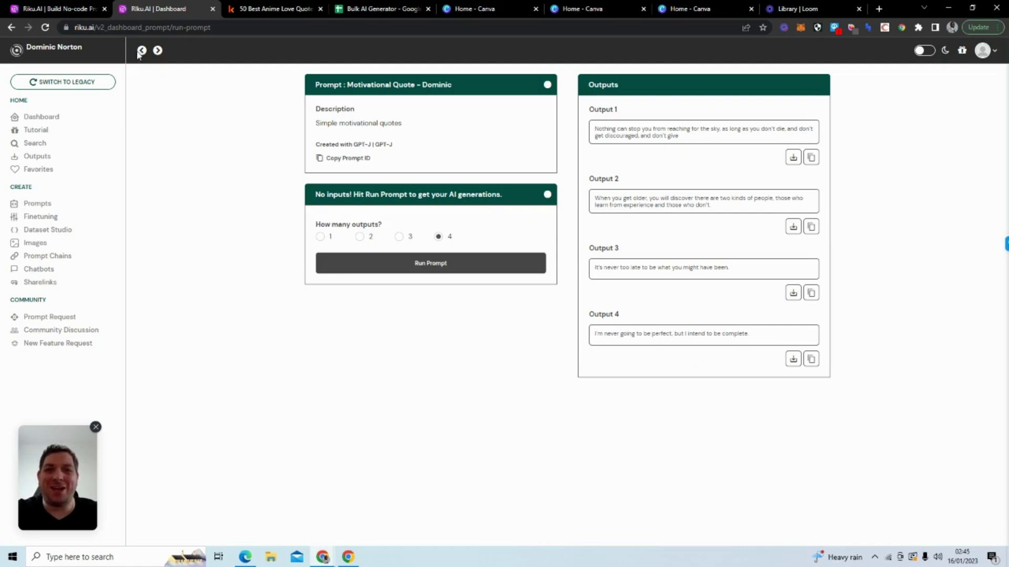
{"action": "left_click", "coordinate": [58, 9]}
Step: Find the Google Sheets logo on the Riku home page and open its integration page
{"action": "scroll", "coordinate": [123, 220], "scroll_direction": "down", "scroll_amount": 8}
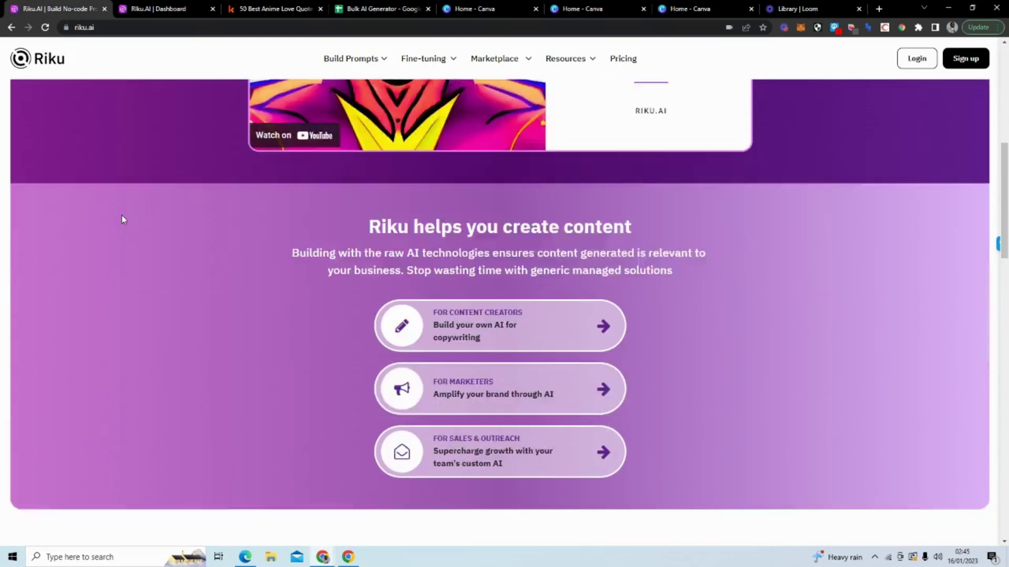
{"action": "scroll", "coordinate": [123, 220], "scroll_direction": "down", "scroll_amount": 15}
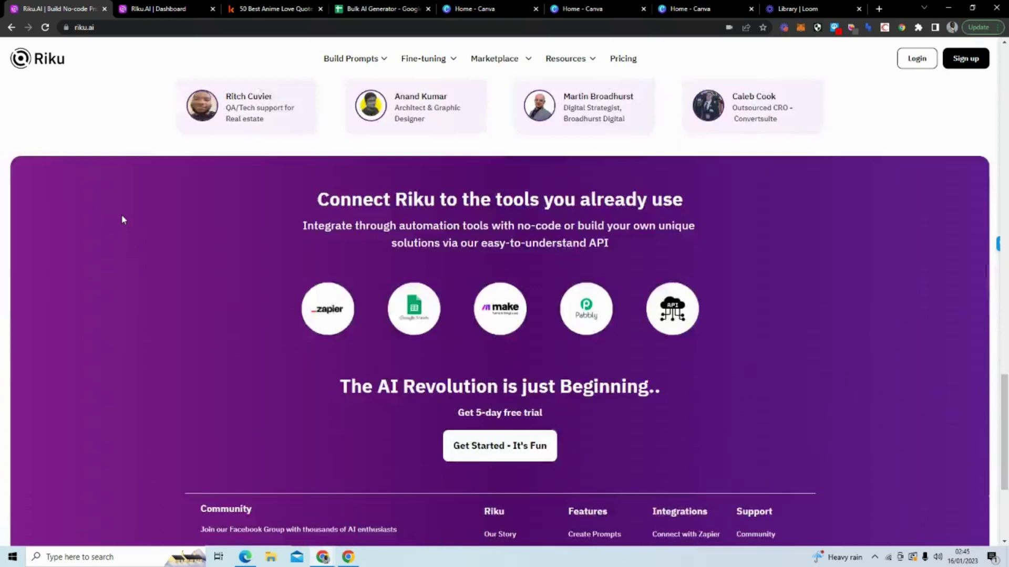
{"action": "scroll", "coordinate": [122, 216], "scroll_direction": "down", "scroll_amount": 3}
{"action": "scroll", "coordinate": [122, 216], "scroll_direction": "up", "scroll_amount": 2}
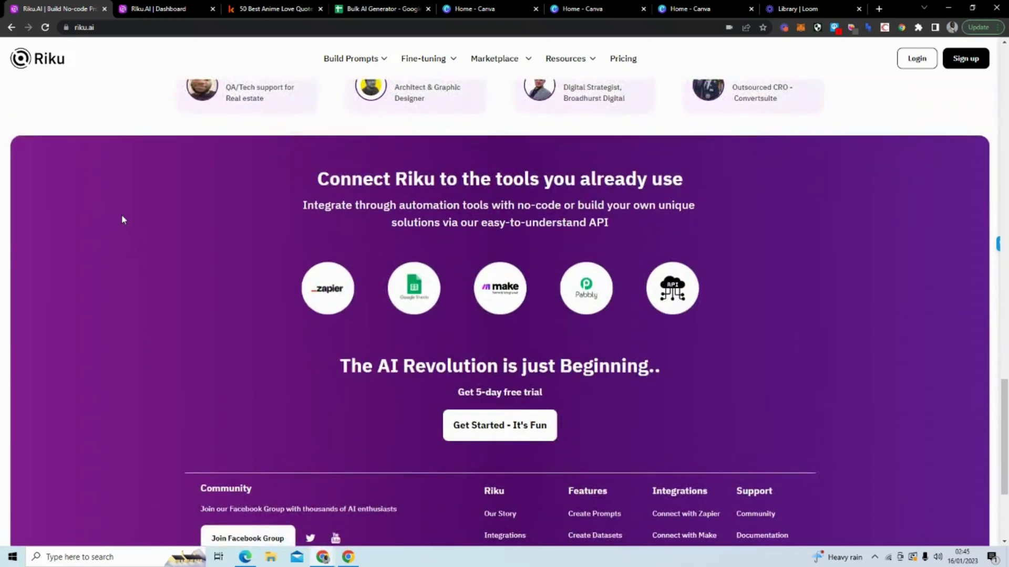
{"action": "left_click", "coordinate": [413, 291]}
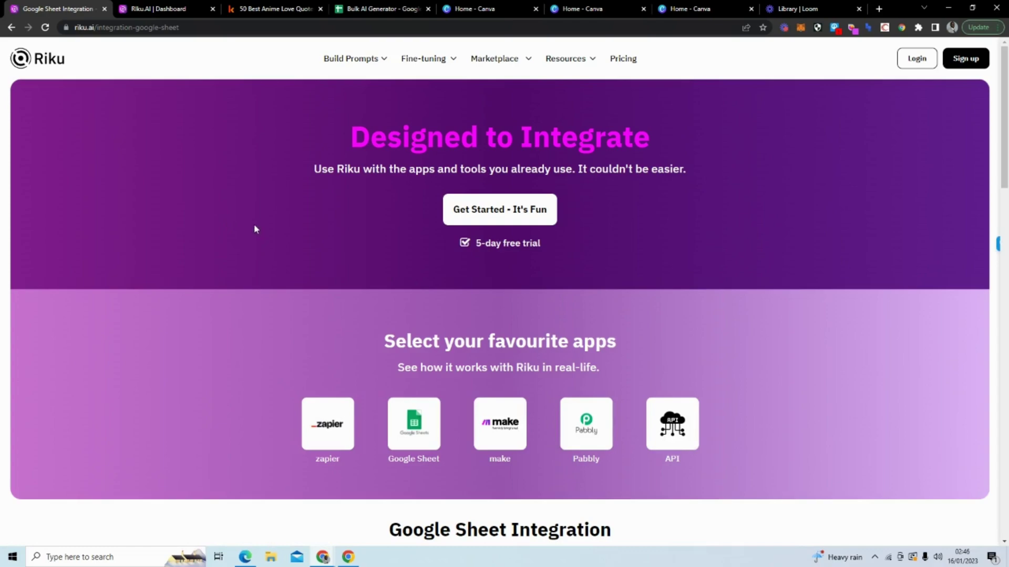
Step: Connect Google Sheets to get a copy of the Riku integration spreadsheet
{"action": "scroll", "coordinate": [386, 283], "scroll_direction": "down", "scroll_amount": 4}
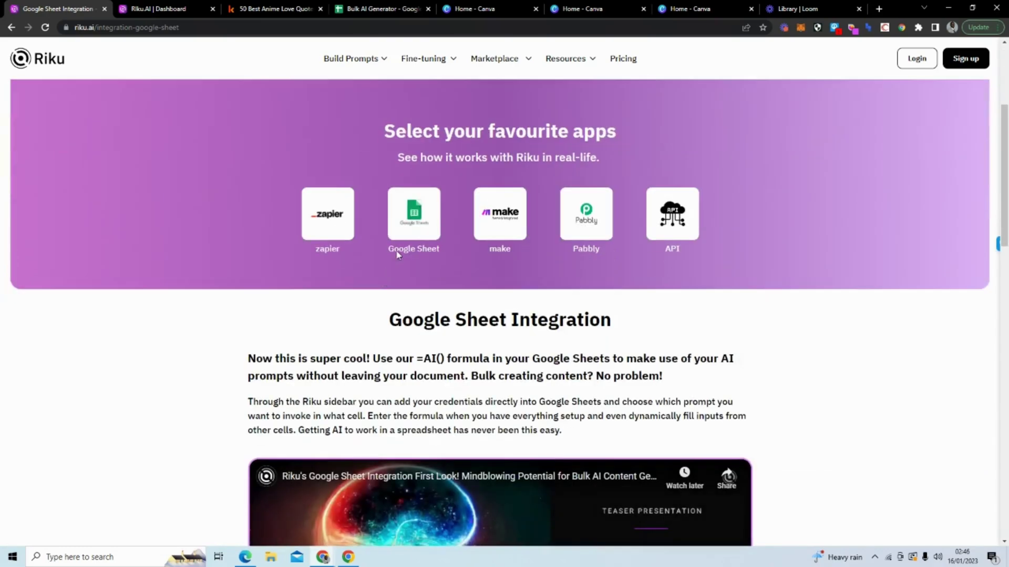
{"action": "scroll", "coordinate": [398, 254], "scroll_direction": "down", "scroll_amount": 4}
{"action": "scroll", "coordinate": [219, 157], "scroll_direction": "up", "scroll_amount": 5}
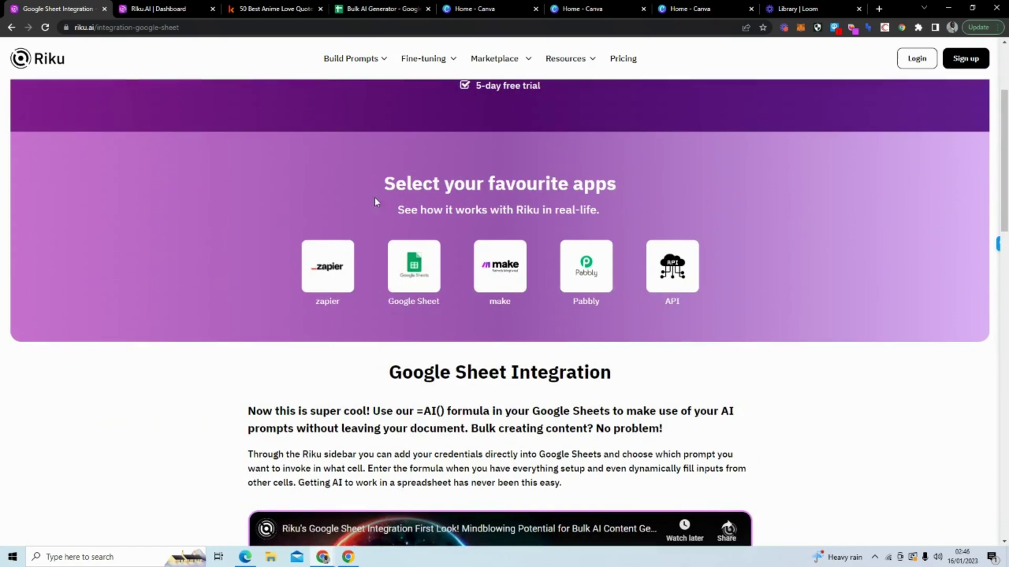
{"action": "scroll", "coordinate": [382, 238], "scroll_direction": "down", "scroll_amount": 5}
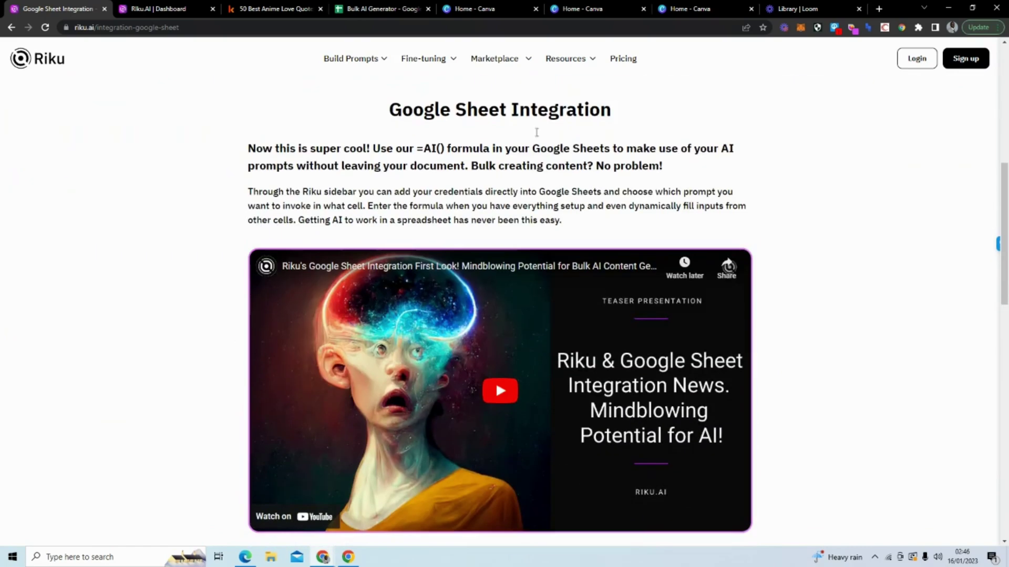
{"action": "scroll", "coordinate": [283, 240], "scroll_direction": "down", "scroll_amount": 3}
{"action": "scroll", "coordinate": [283, 240], "scroll_direction": "down", "scroll_amount": 9}
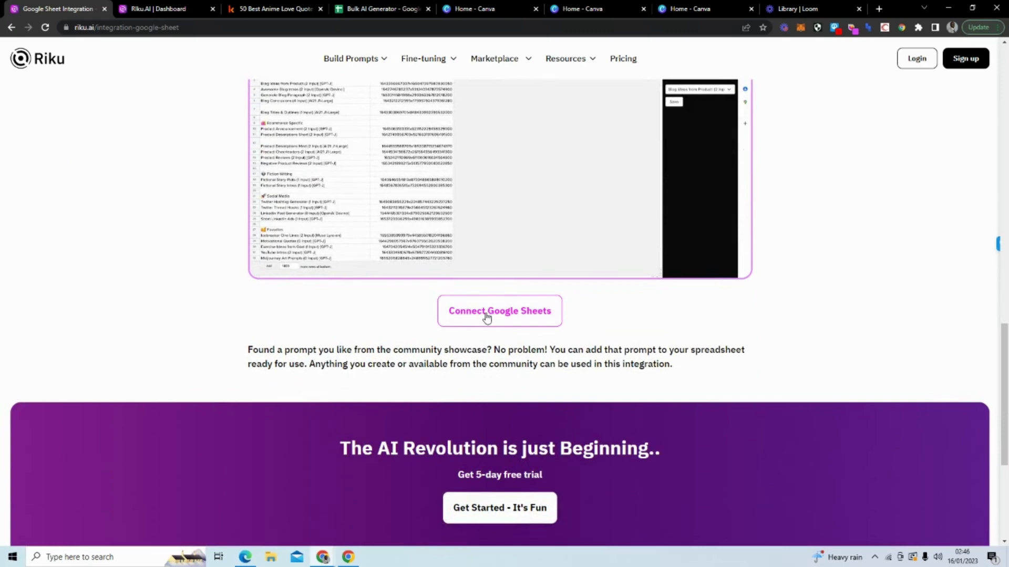
{"action": "left_click", "coordinate": [486, 315]}
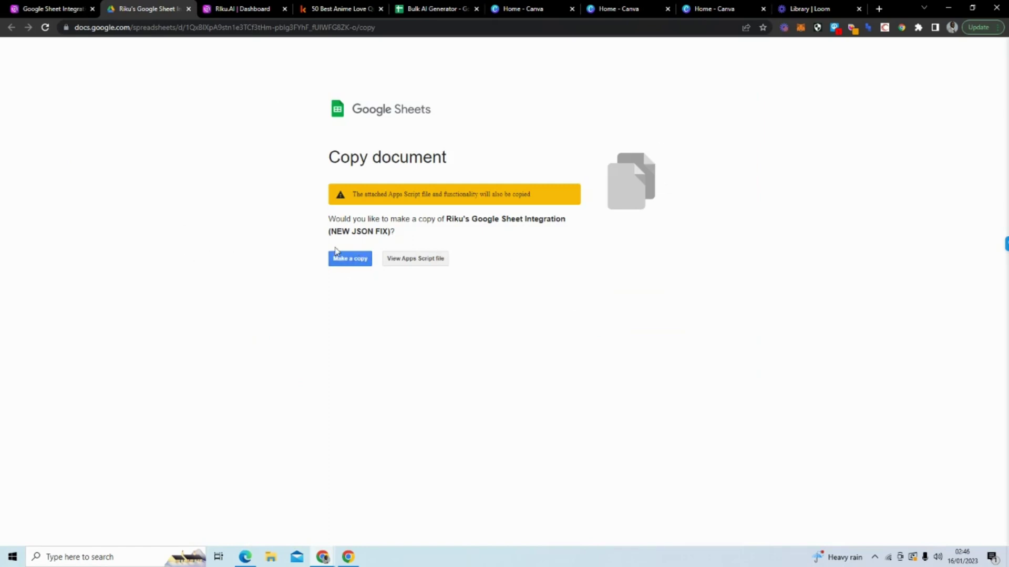
Step: In Bulk AI Generator, clear the old prompts in A2:A30 and view the Prompts sheet of IDs
{"action": "left_click", "coordinate": [423, 9]}
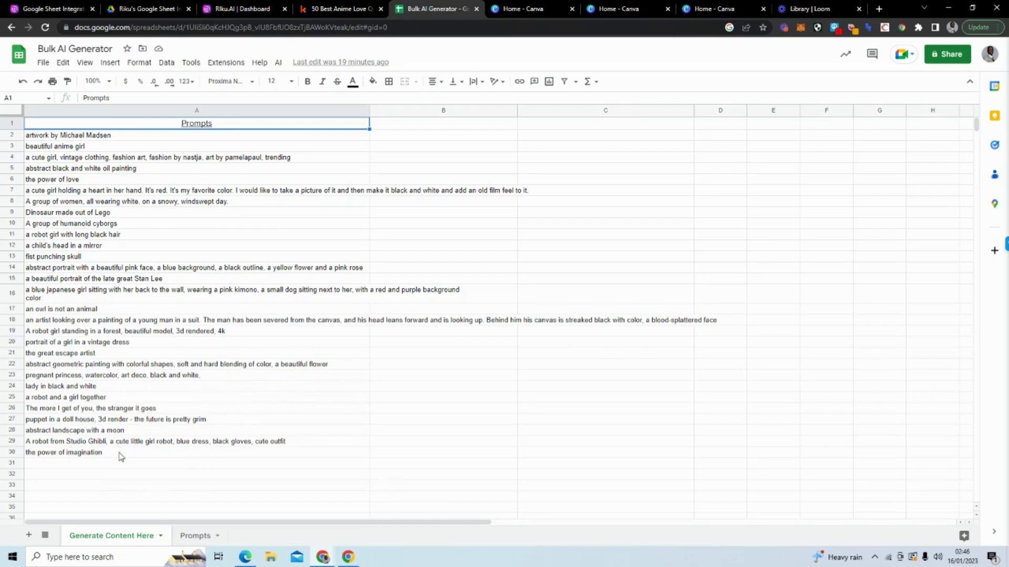
{"action": "left_click_drag", "start_coordinate": [117, 452], "coordinate": [189, 457]}
{"action": "key", "text": "Delete"}
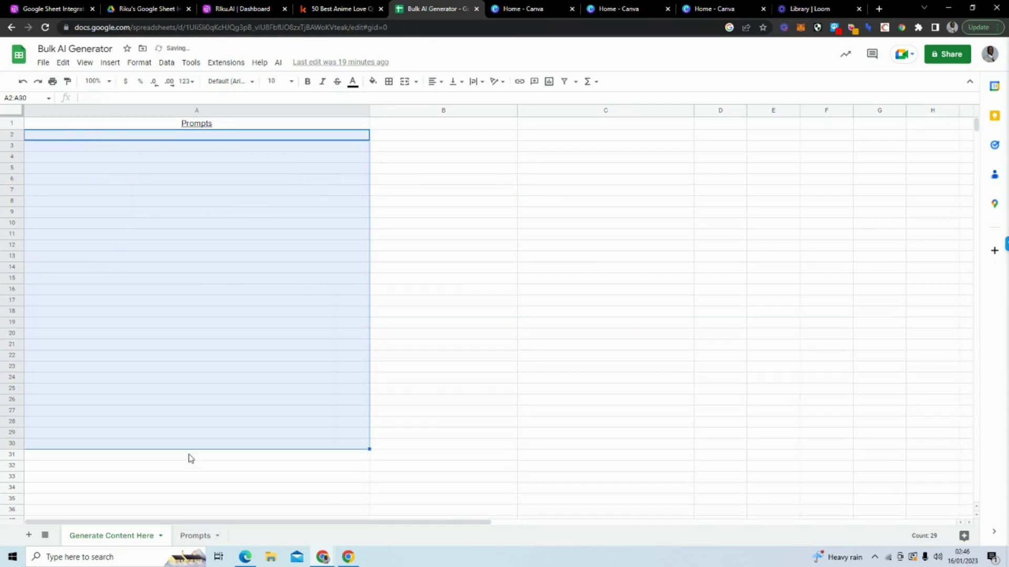
{"action": "left_click", "coordinate": [374, 180]}
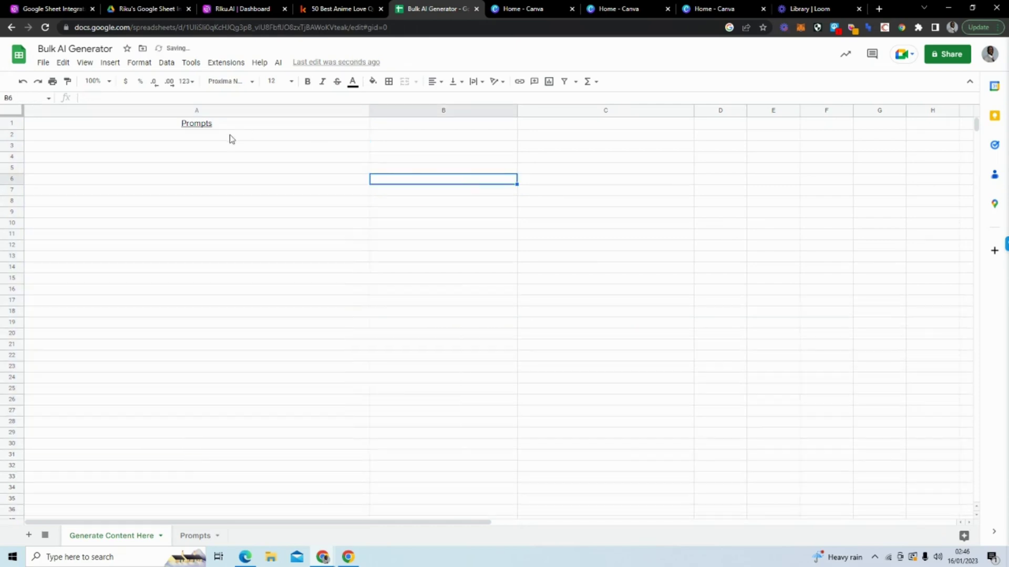
{"action": "left_click", "coordinate": [230, 136]}
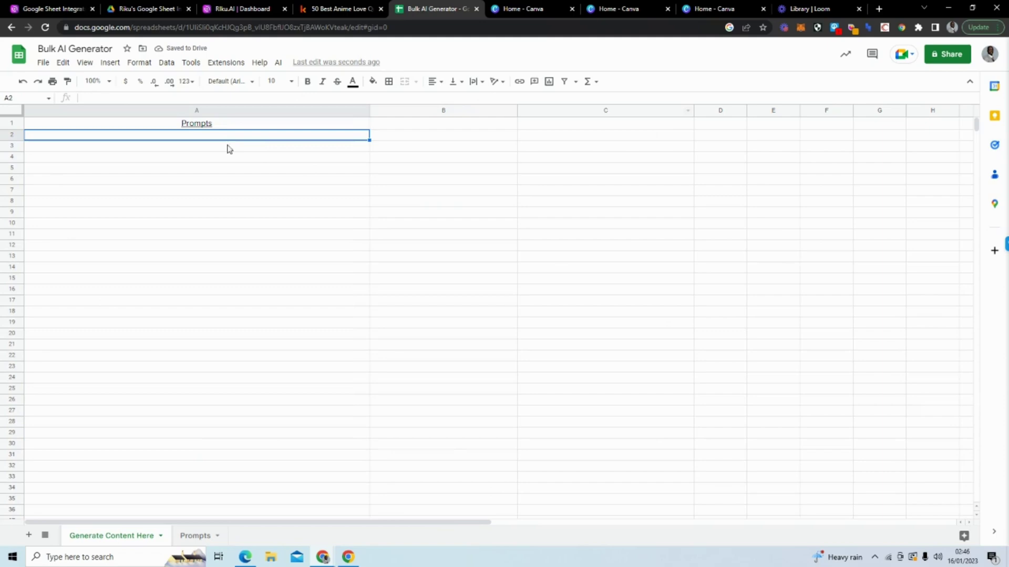
{"action": "left_click", "coordinate": [241, 125]}
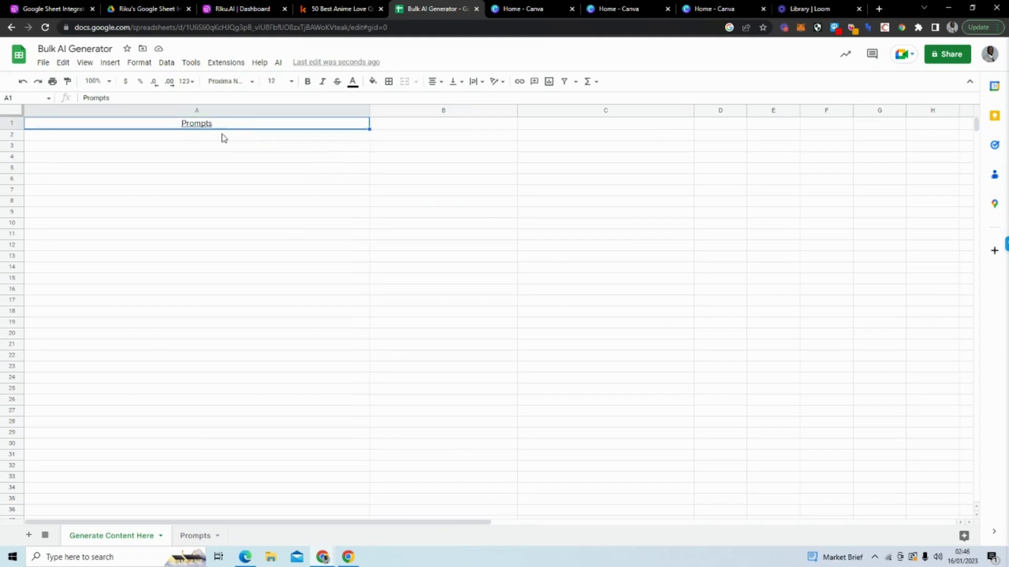
{"action": "left_click", "coordinate": [222, 138]}
{"action": "left_click", "coordinate": [186, 536]}
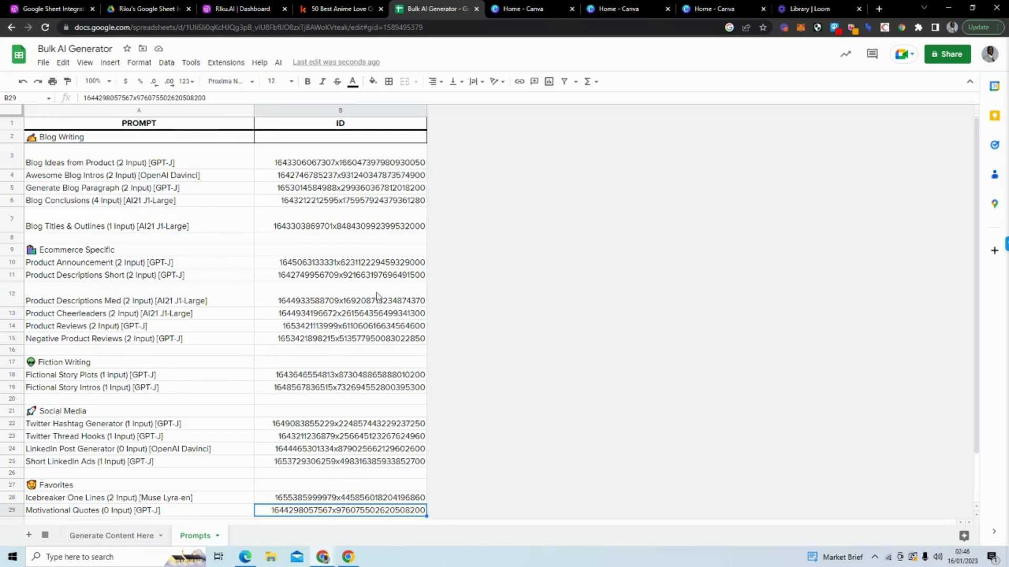
Step: Show the Riku AI sidebar from the AI menu on the Generate Content Here sheet
{"action": "left_click", "coordinate": [116, 536]}
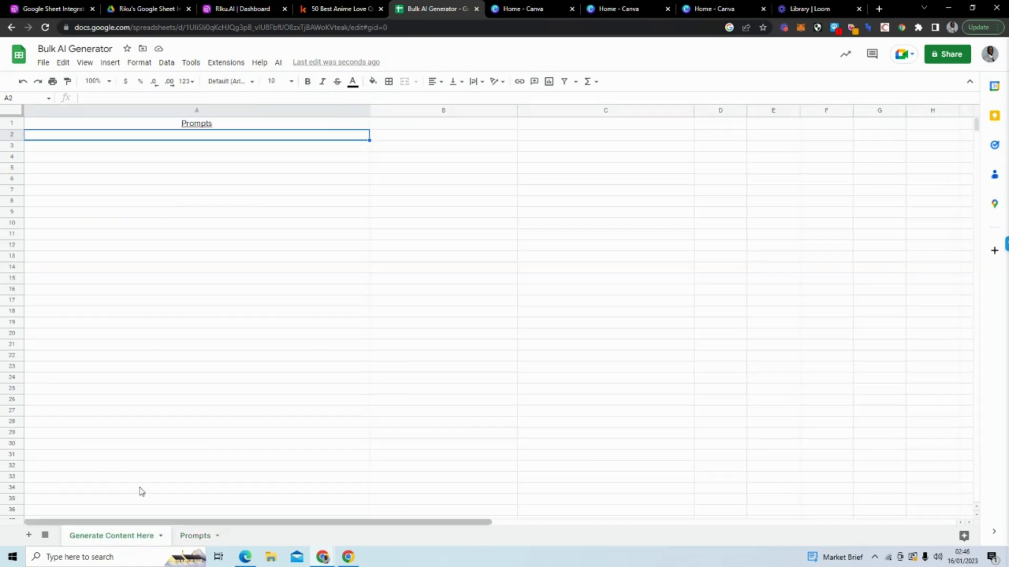
{"action": "left_click", "coordinate": [278, 63]}
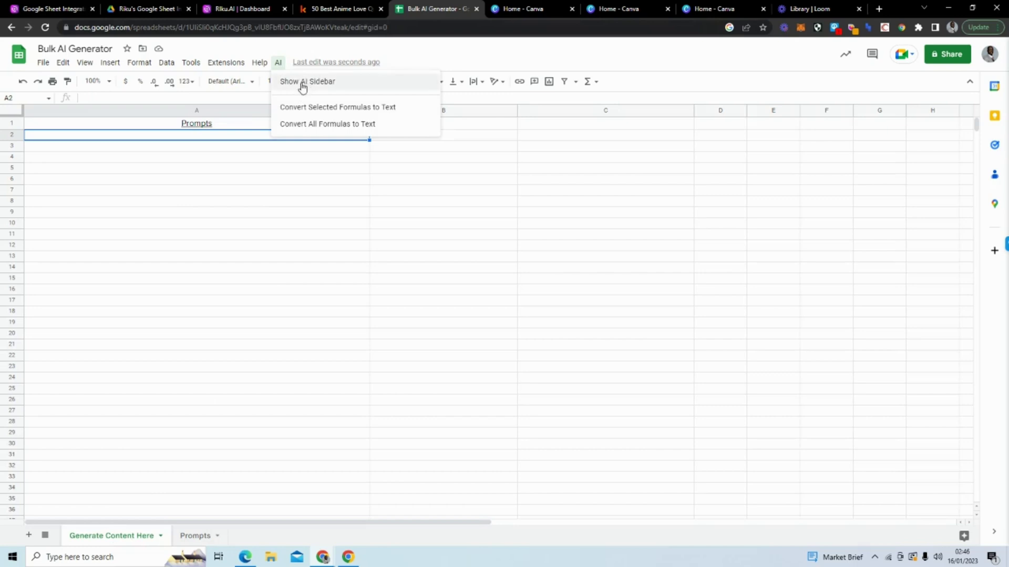
{"action": "left_click", "coordinate": [346, 83]}
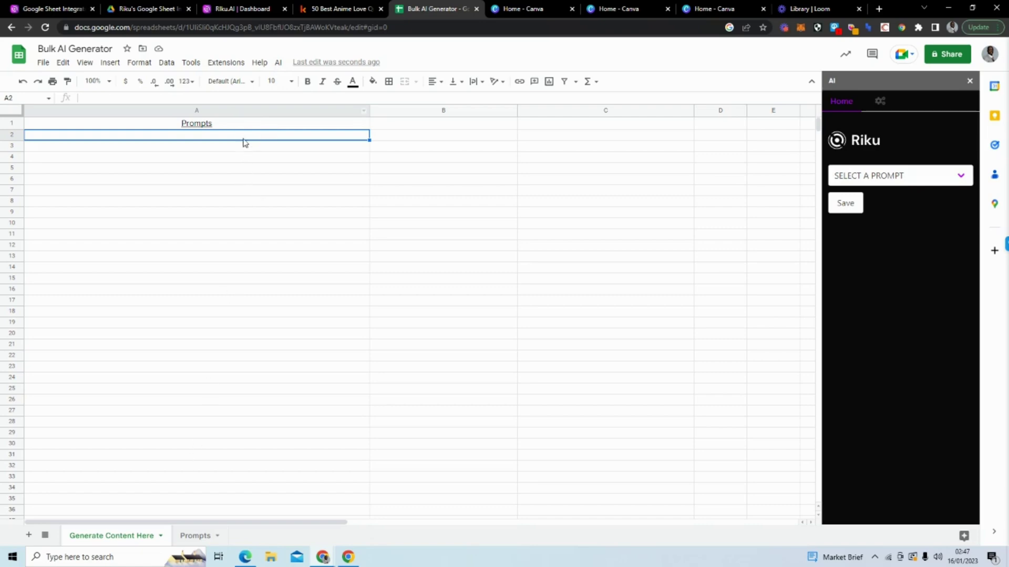
Step: Open the sidebar's login settings at the User Name and Secret Key fields, then return to Riku.AI
{"action": "left_click", "coordinate": [878, 104]}
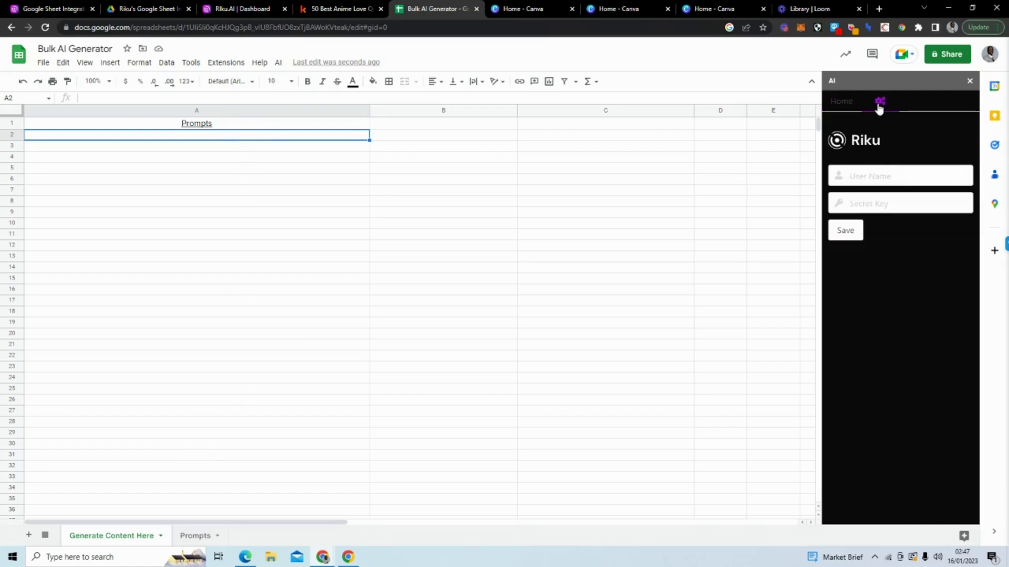
{"action": "left_click", "coordinate": [879, 177]}
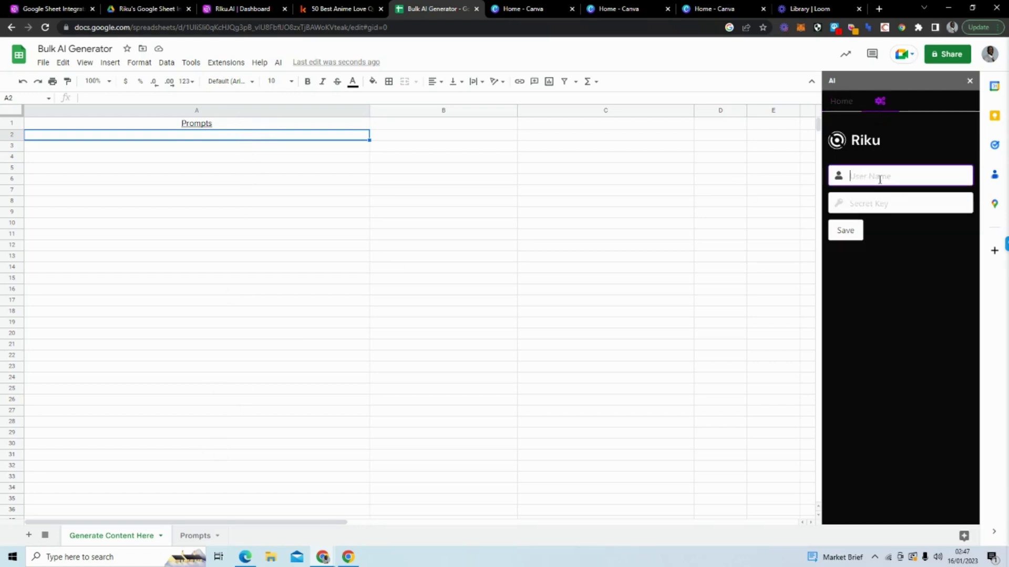
{"action": "left_click", "coordinate": [904, 257]}
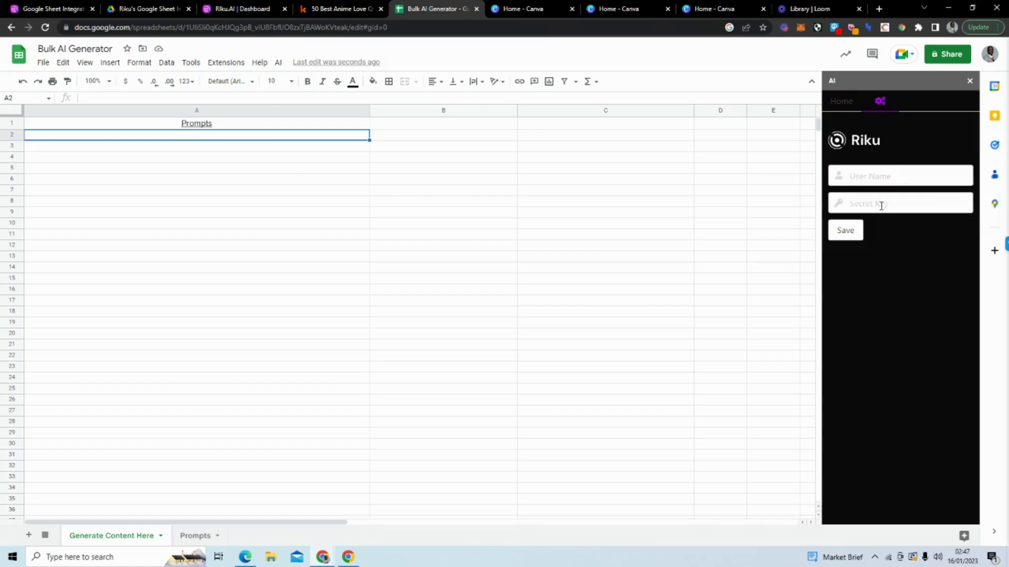
{"action": "left_click", "coordinate": [255, 12]}
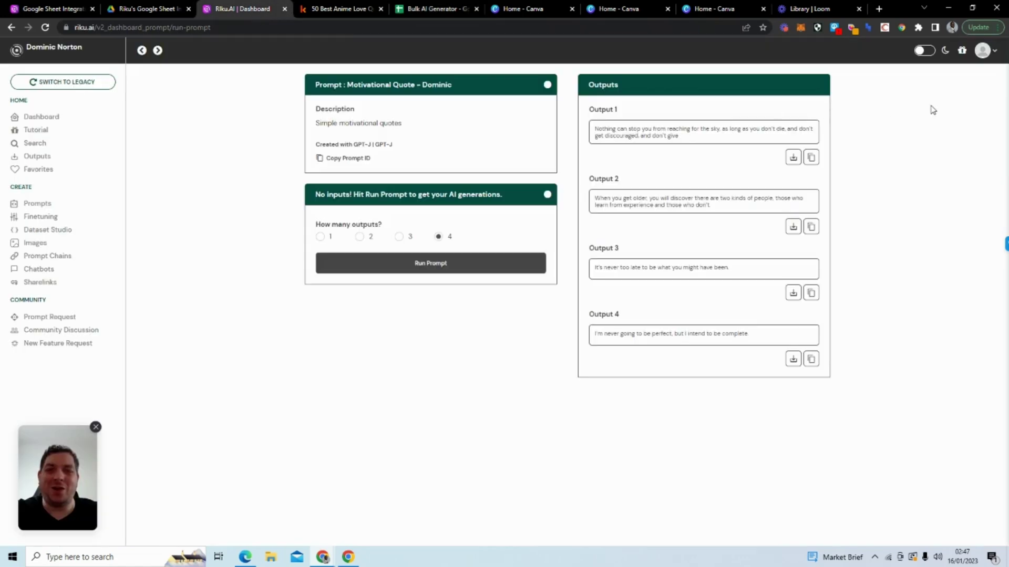
Step: Check the Riku.AI account menu, then return to the Bulk AI Generator spreadsheet
{"action": "left_click", "coordinate": [984, 51]}
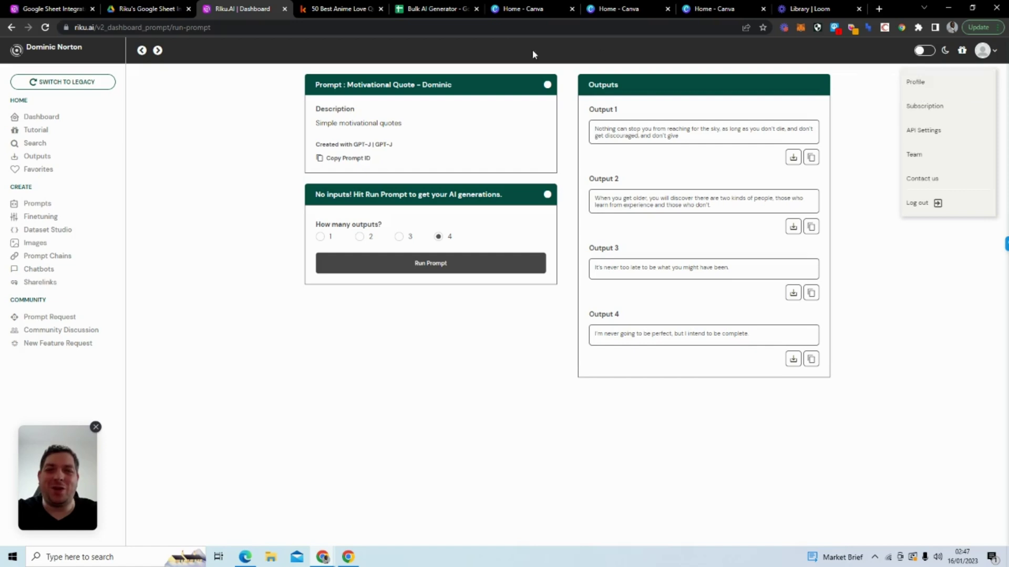
{"action": "left_click", "coordinate": [443, 11]}
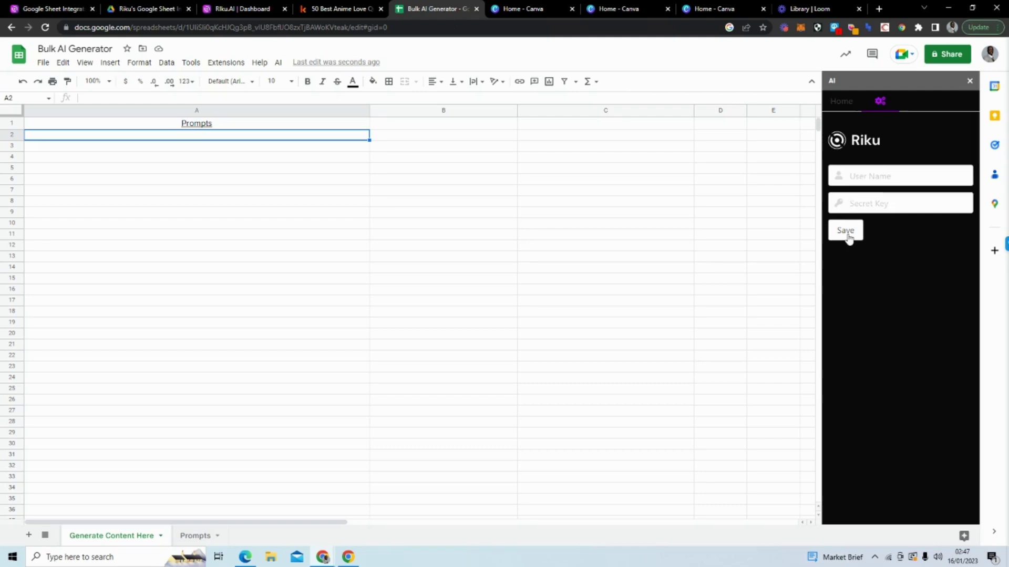
Step: Autofill the saved Riku login credentials in the sidebar
{"action": "left_click", "coordinate": [857, 180]}
{"action": "type", "text": "Dominic Norto"}
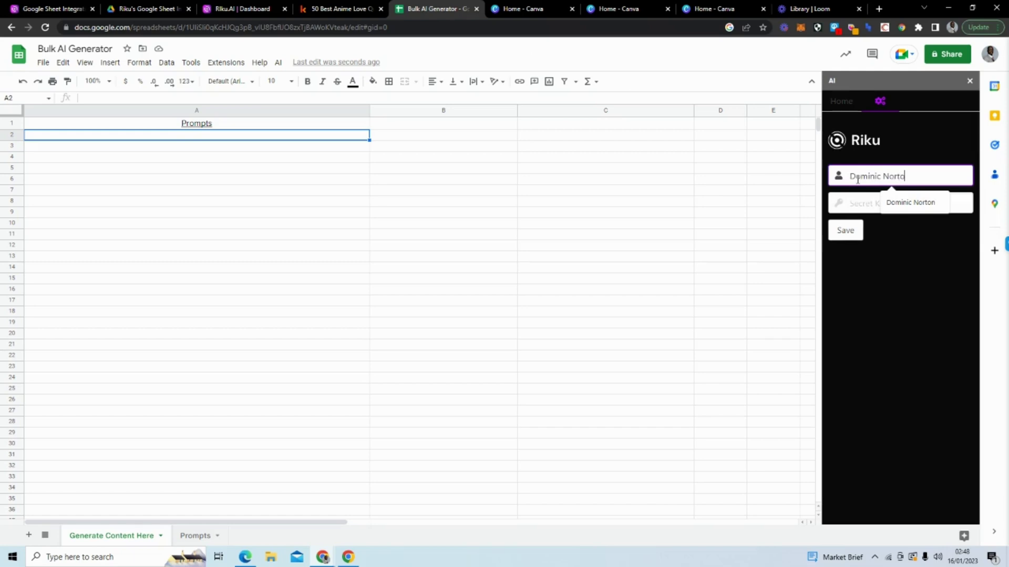
{"action": "key", "text": "Down"}
{"action": "key", "text": "Return"}
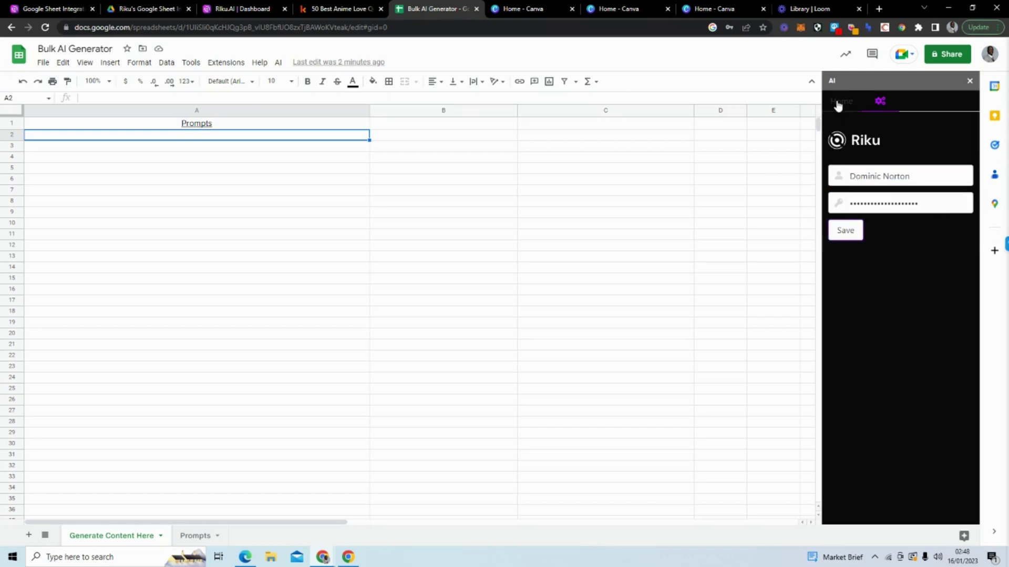
Step: Return to the sidebar's prompt chooser and open the list of available prompts
{"action": "left_click", "coordinate": [840, 102]}
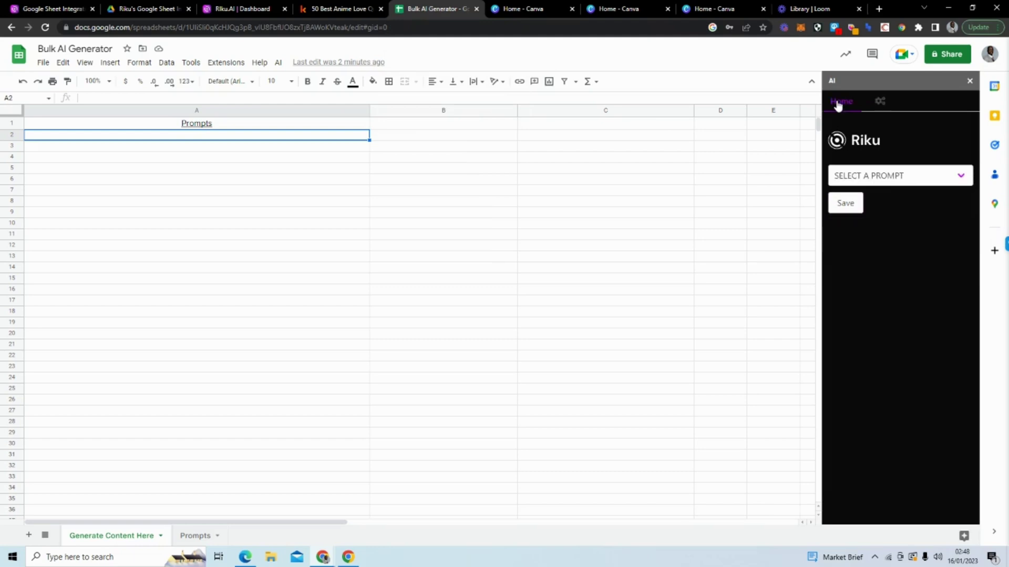
{"action": "left_click", "coordinate": [905, 181]}
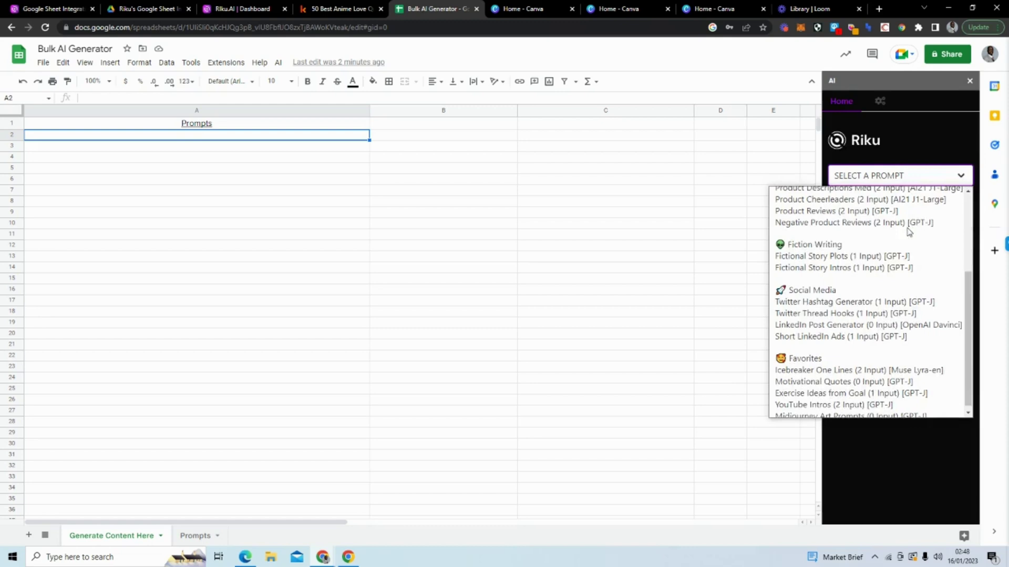
{"action": "scroll", "coordinate": [893, 389], "scroll_direction": "up", "scroll_amount": 3}
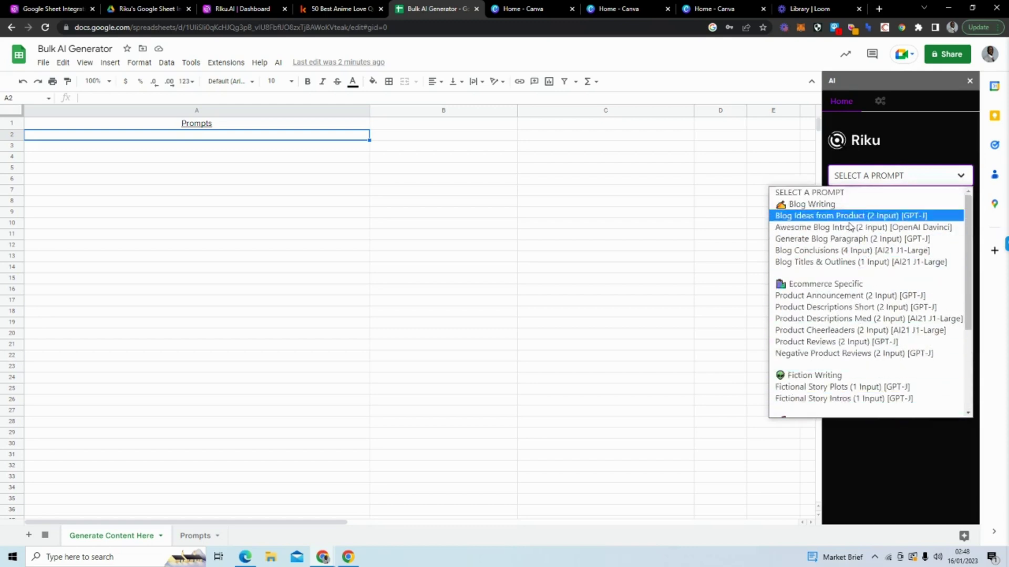
Step: Insert a blank row 32 above Midjourney Art Prompts on the Prompts sheet, then show Riku.AI's Prompts page
{"action": "left_click", "coordinate": [189, 536]}
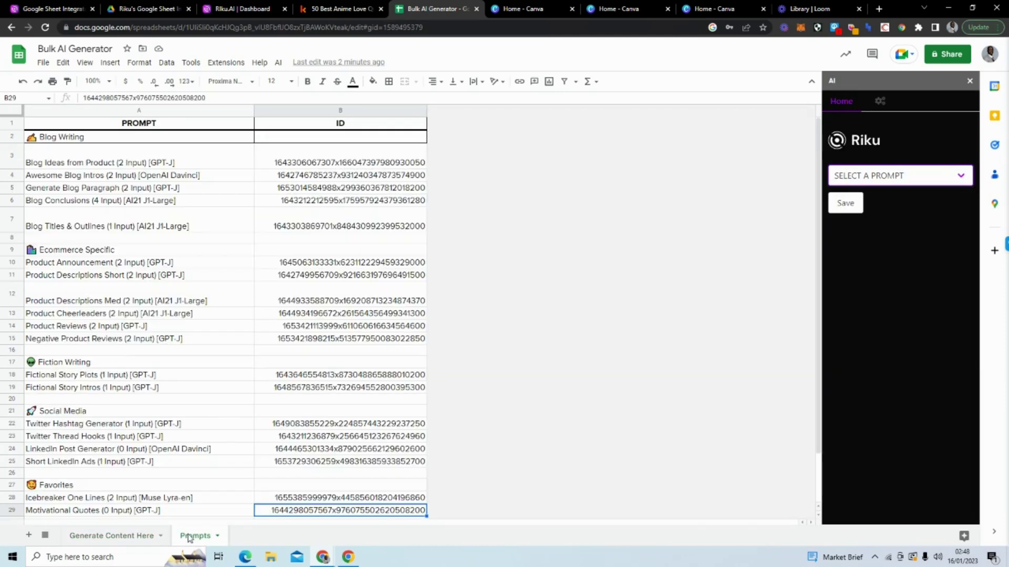
{"action": "scroll", "coordinate": [265, 343], "scroll_direction": "down", "scroll_amount": 2}
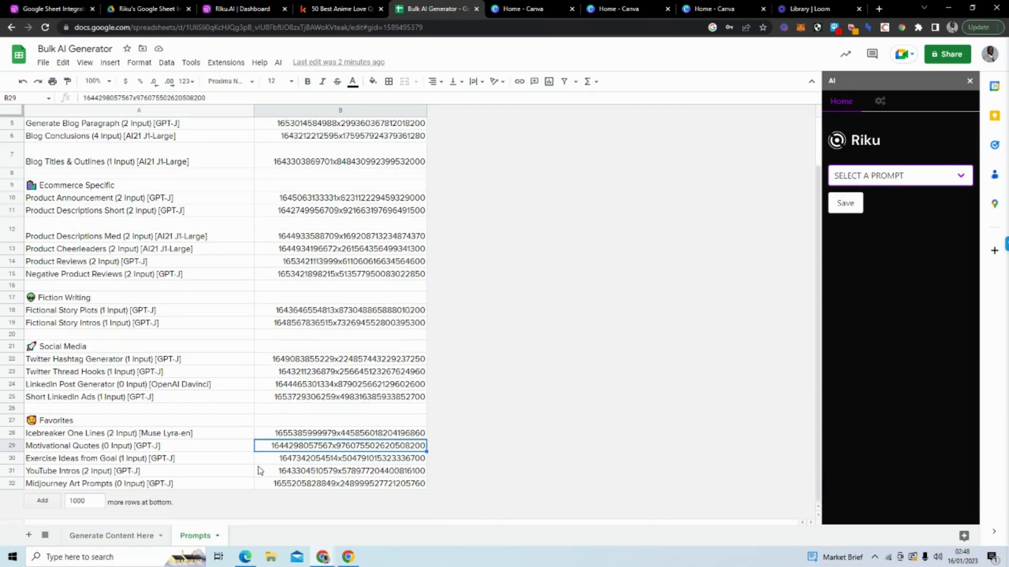
{"action": "scroll", "coordinate": [118, 428], "scroll_direction": "up", "scroll_amount": 2}
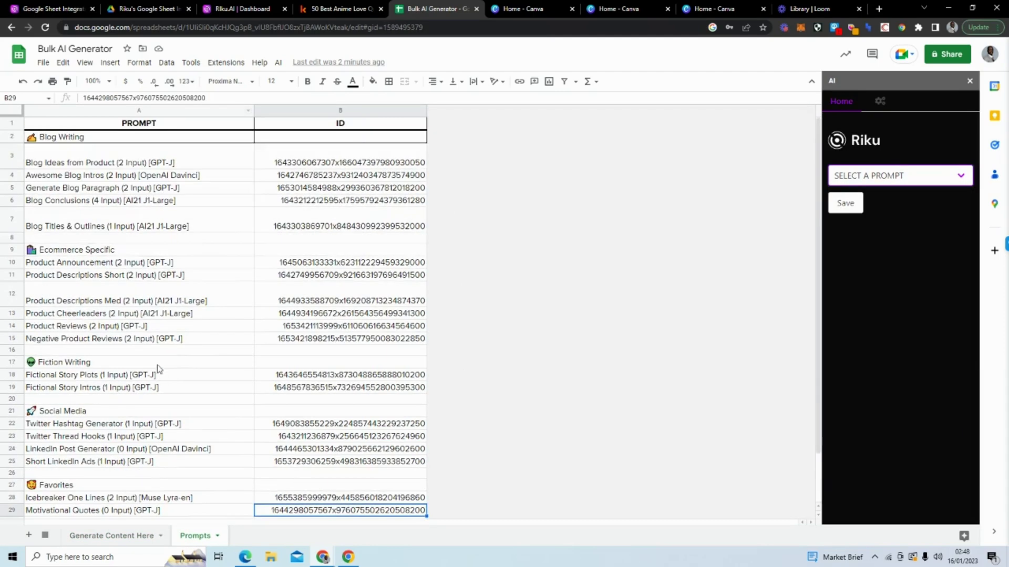
{"action": "scroll", "coordinate": [157, 367], "scroll_direction": "down", "scroll_amount": 2}
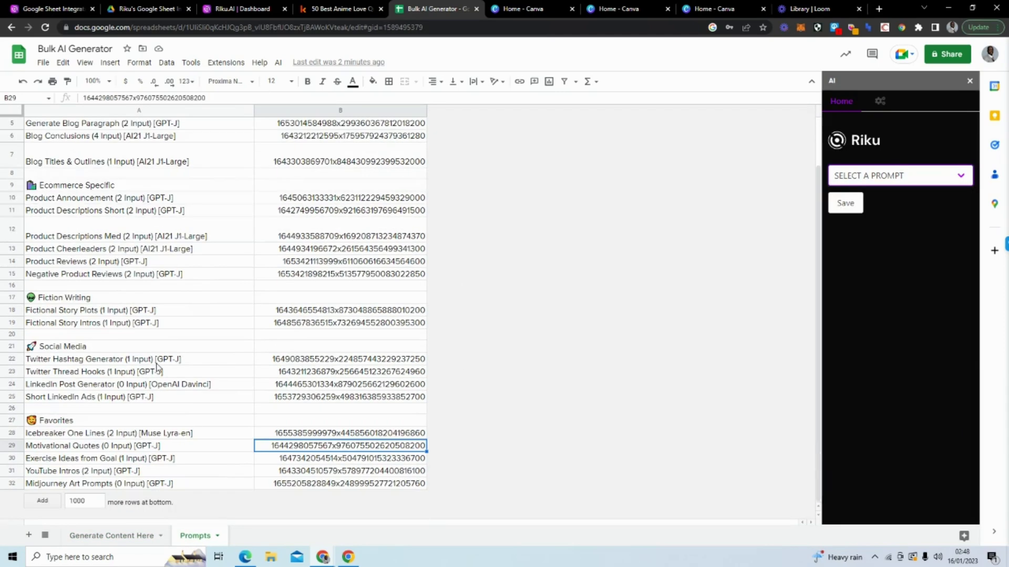
{"action": "right_click", "coordinate": [47, 484]}
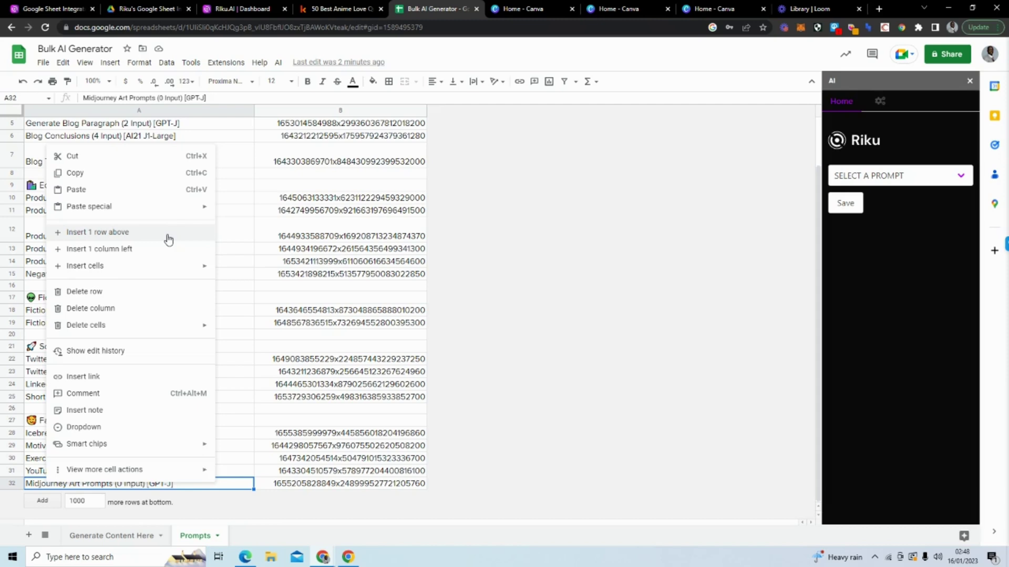
{"action": "left_click", "coordinate": [130, 239]}
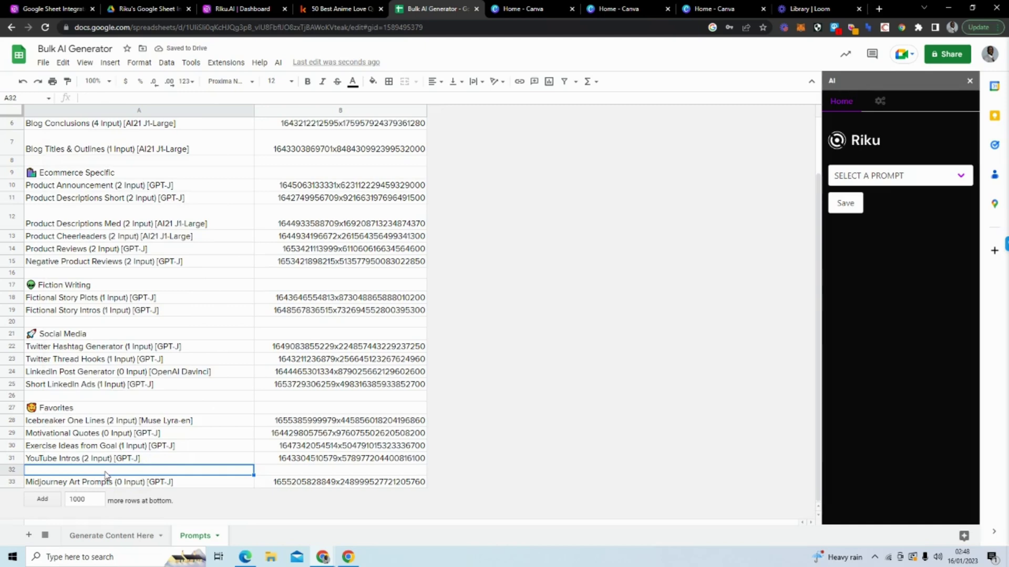
{"action": "left_click", "coordinate": [278, 474]}
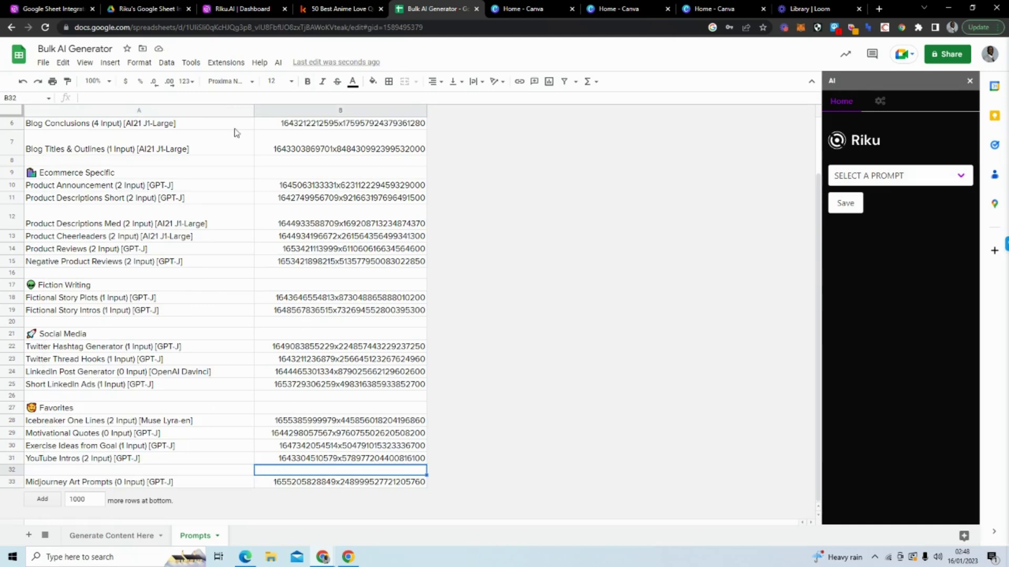
{"action": "left_click", "coordinate": [246, 14]}
{"action": "left_click", "coordinate": [59, 205]}
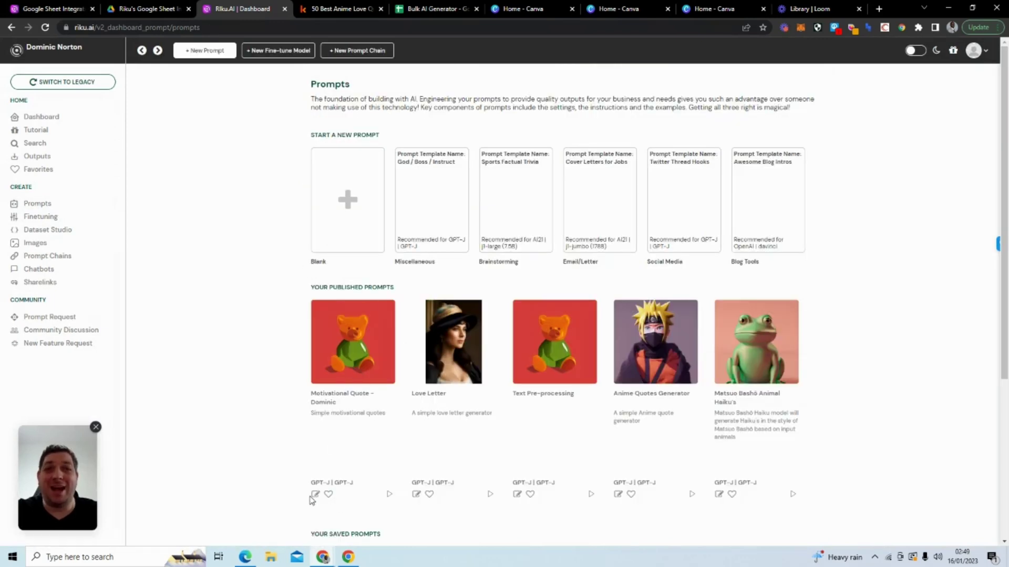
Step: Copy the Motivational Quote prompt's ID from its Riku.AI run page
{"action": "left_click", "coordinate": [389, 495]}
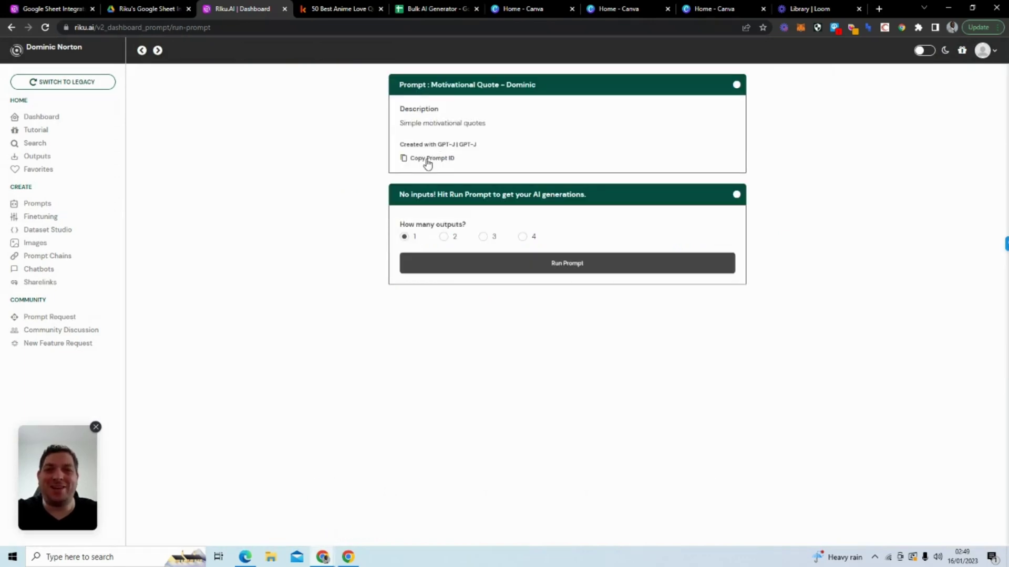
{"action": "left_click", "coordinate": [427, 161]}
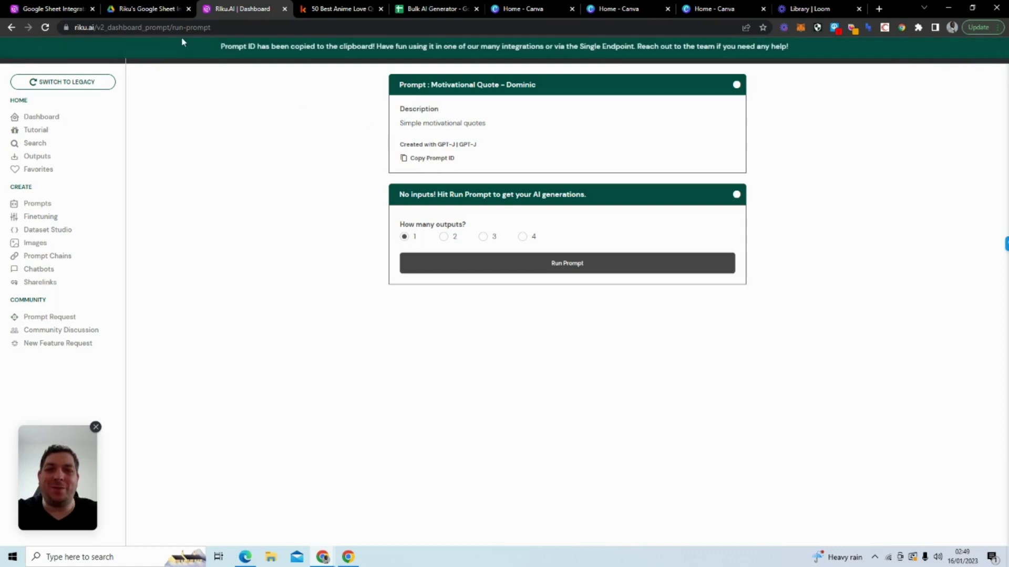
Step: Paste the prompt ID into B32 and name A32 'Motivational Quotes (0 Input) [GPT-J]' plus the user's first name
{"action": "left_click", "coordinate": [407, 10]}
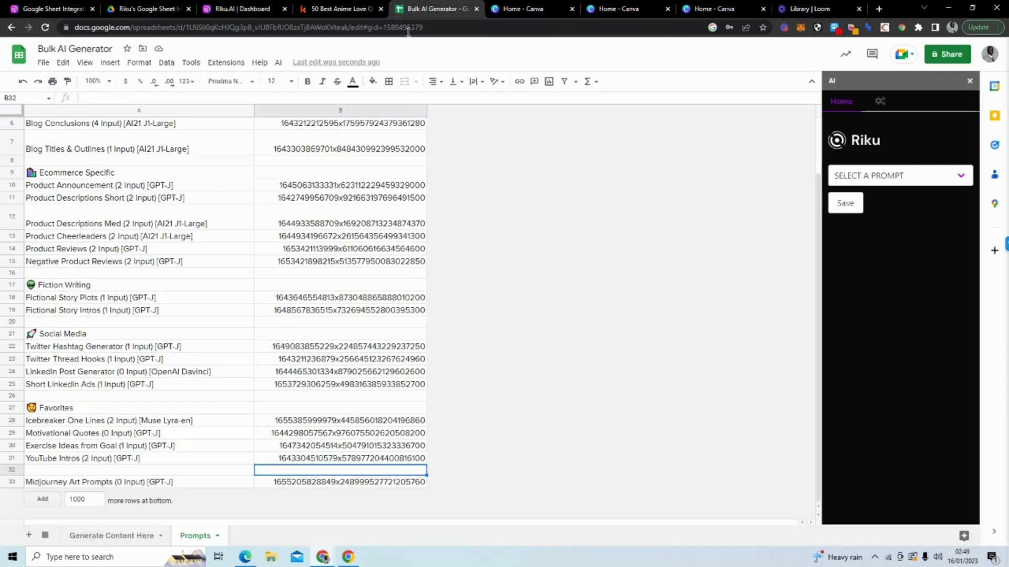
{"action": "key", "text": "ctrl+v"}
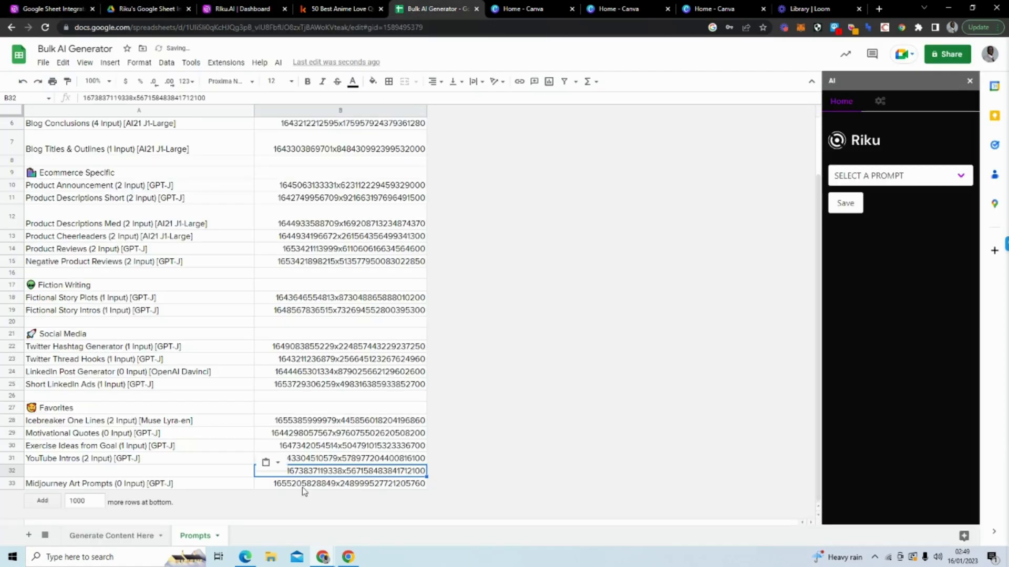
{"action": "left_click", "coordinate": [189, 471]}
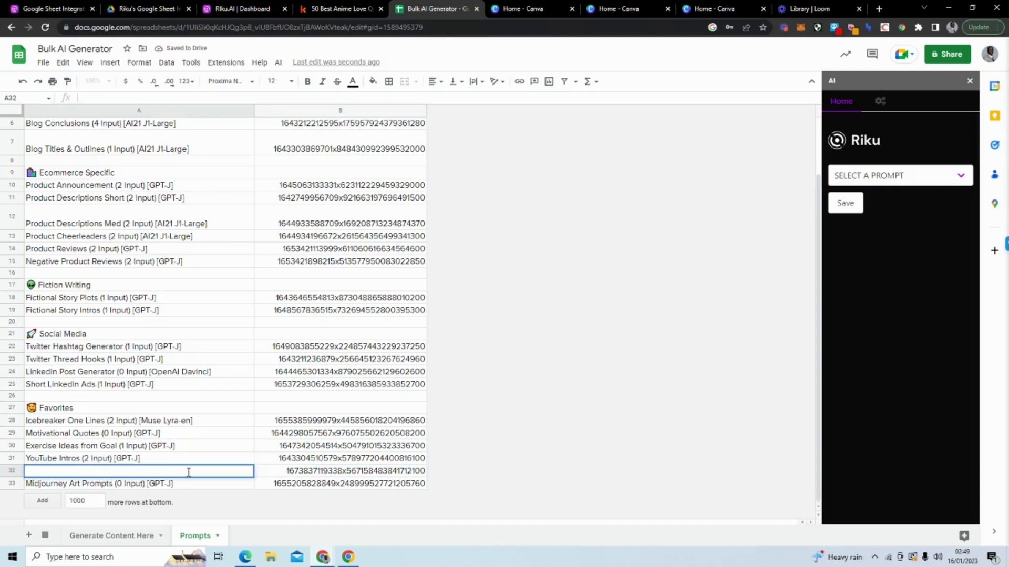
{"action": "type", "text": "D"}
{"action": "key", "text": "BackSpace"}
{"action": "type", "text": "Motivatio"}
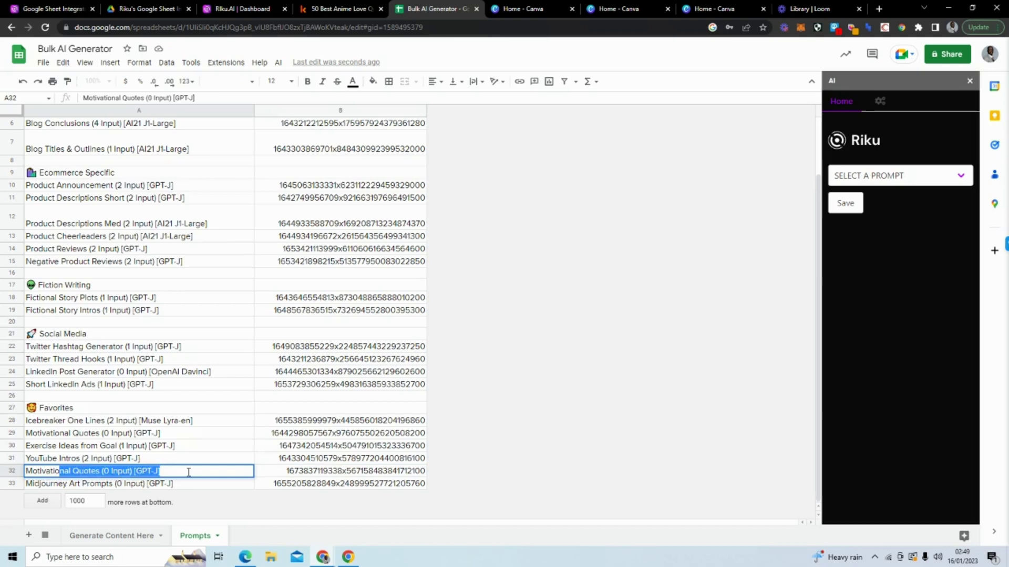
{"action": "type", "text": "nal Quotes "}
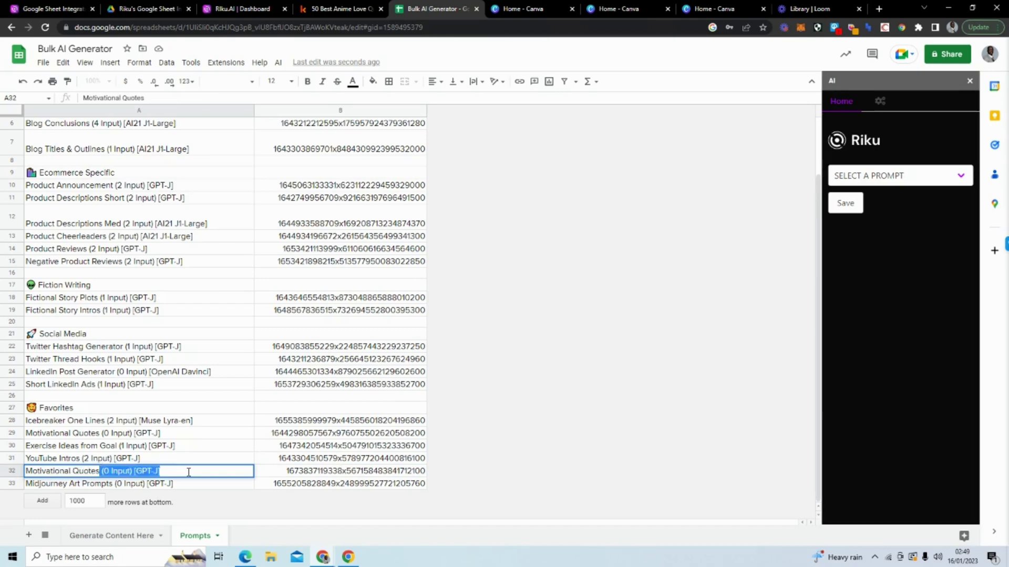
{"action": "type", "text": "(0 Input) ["}
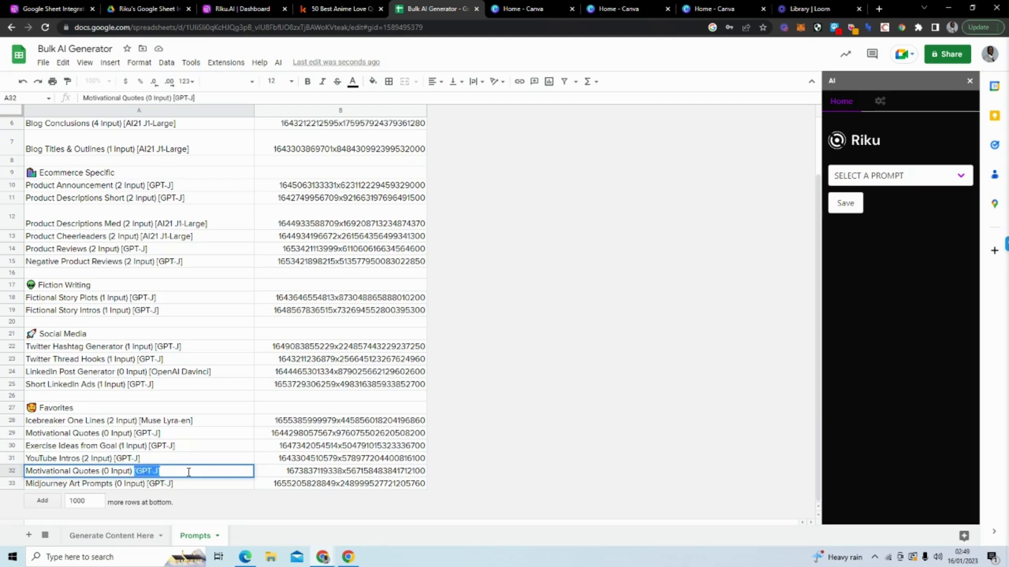
{"action": "type", "text": "GPT-"}
{"action": "left_click", "coordinate": [103, 471]}
{"action": "type", "text": "- Dom"}
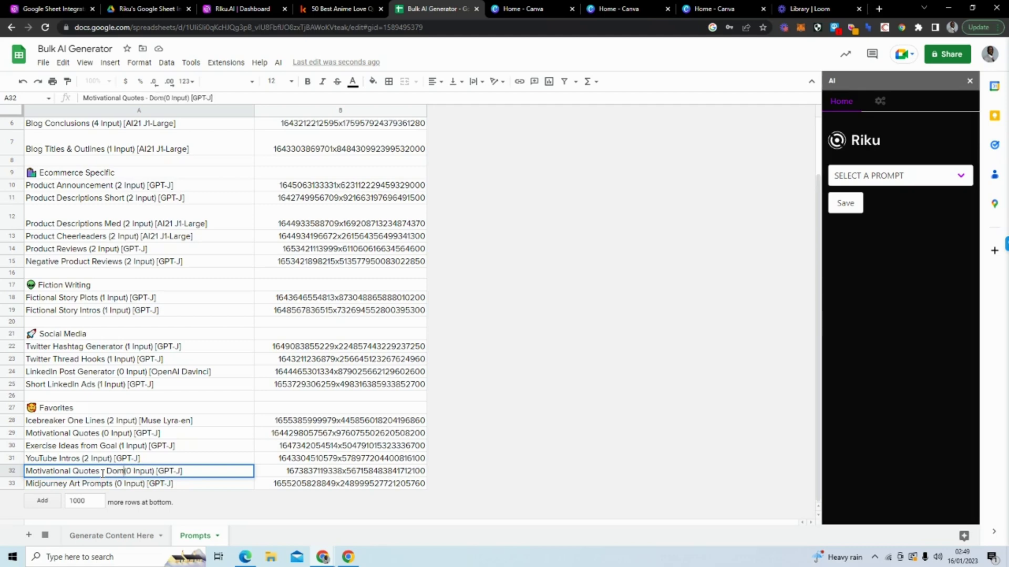
{"action": "type", "text": "inic"}
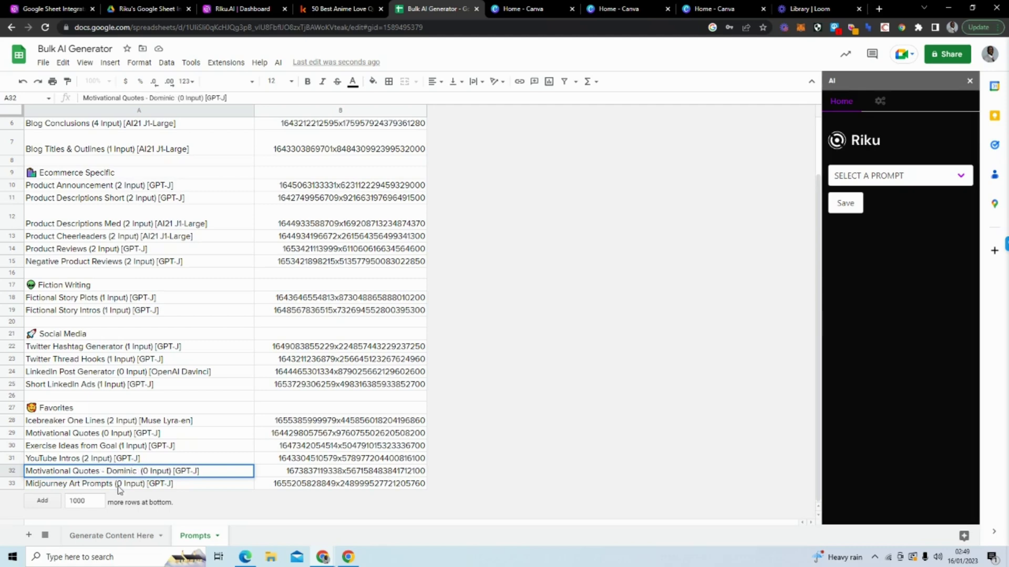
{"action": "left_click", "coordinate": [368, 420]}
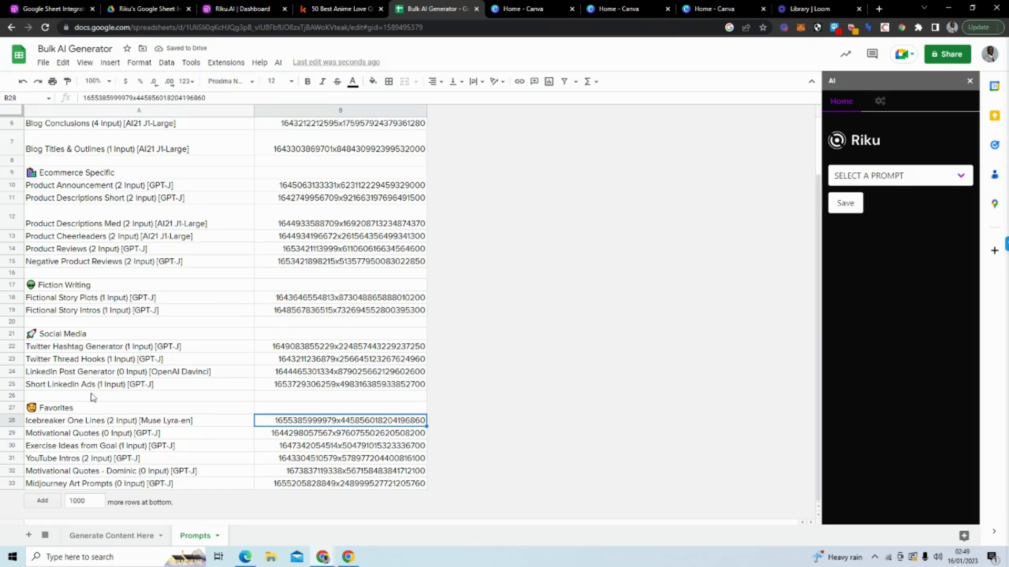
Step: Save the Riku account settings and switch to the Generate Content Here sheet
{"action": "scroll", "coordinate": [139, 391], "scroll_direction": "up", "scroll_amount": 3}
{"action": "scroll", "coordinate": [188, 184], "scroll_direction": "down", "scroll_amount": 3}
{"action": "left_click", "coordinate": [880, 100]}
{"action": "left_click", "coordinate": [845, 231]}
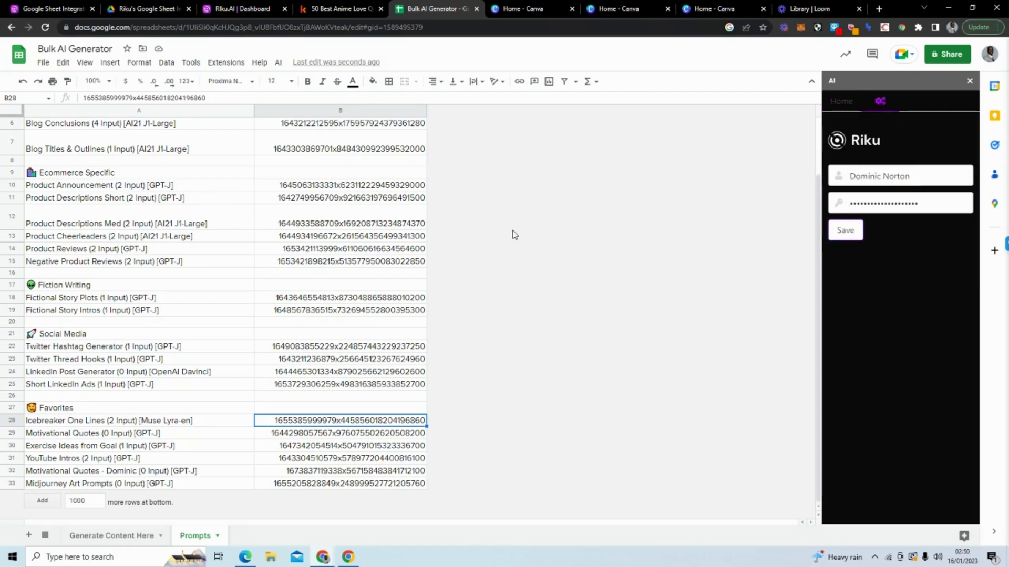
{"action": "left_click", "coordinate": [79, 536]}
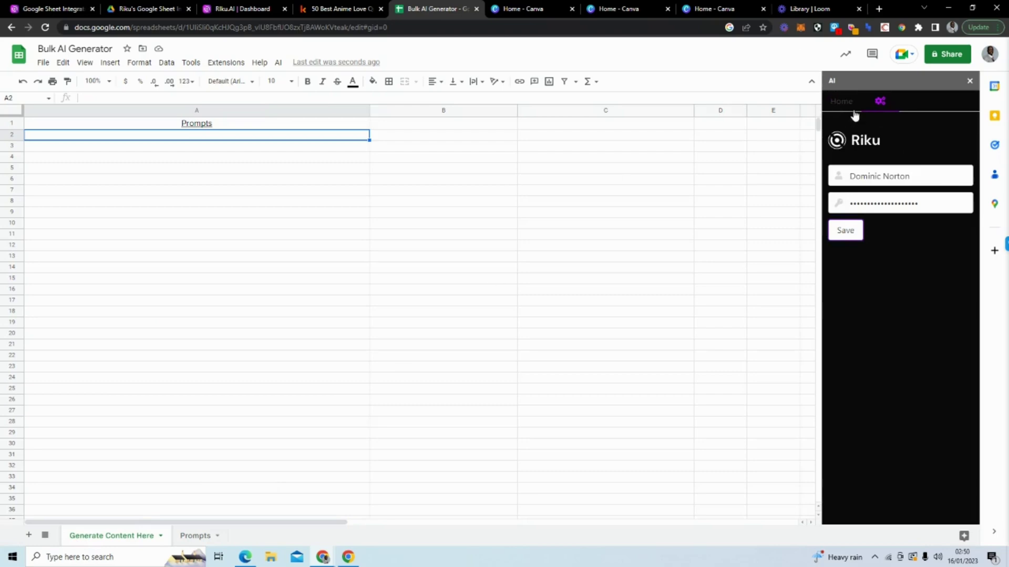
Step: Close and reopen the AI sidebar via AI > Show AI Sidebar to refresh its prompts
{"action": "left_click", "coordinate": [843, 102]}
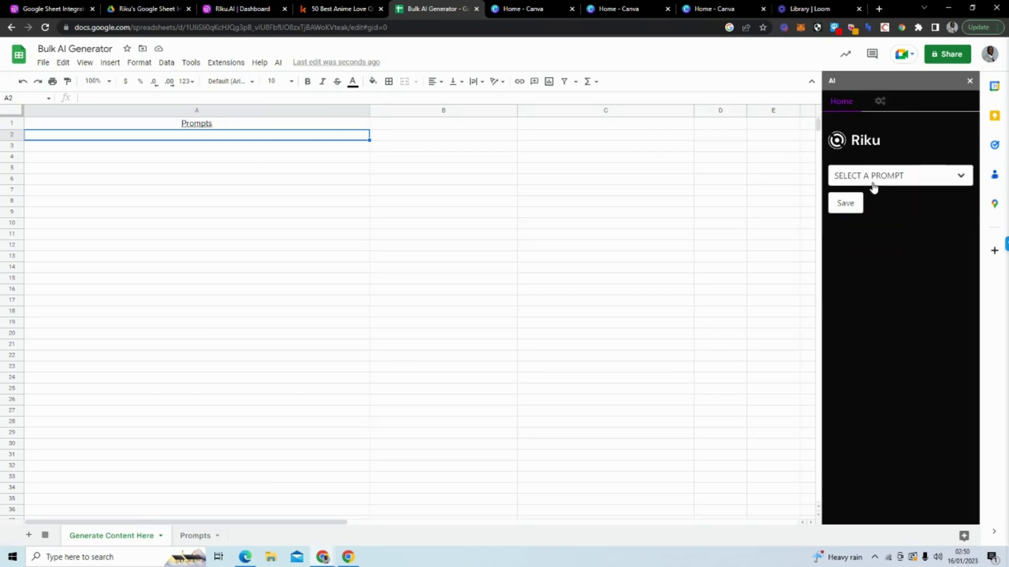
{"action": "left_click", "coordinate": [926, 182]}
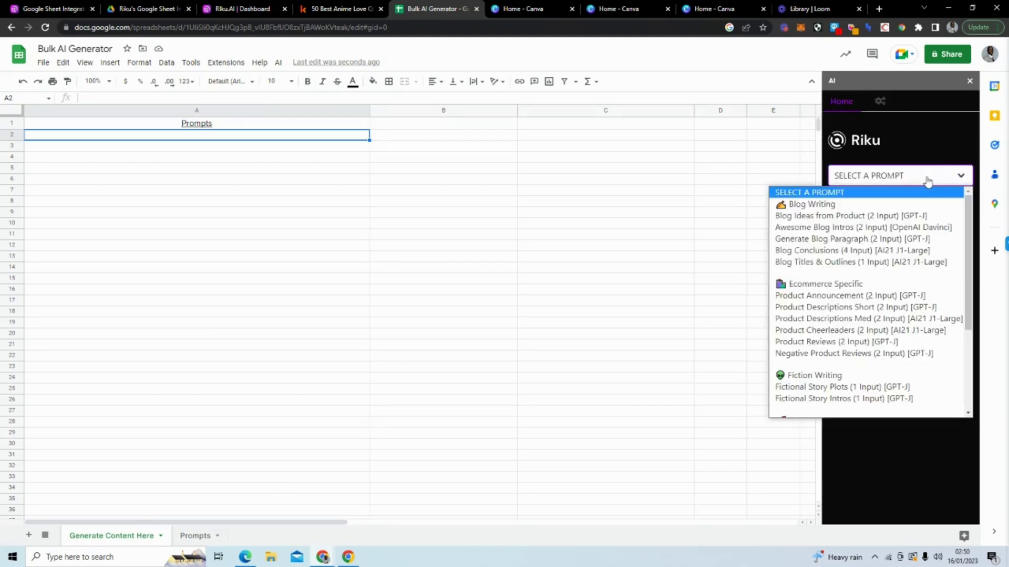
{"action": "scroll", "coordinate": [898, 238], "scroll_direction": "down", "scroll_amount": 3}
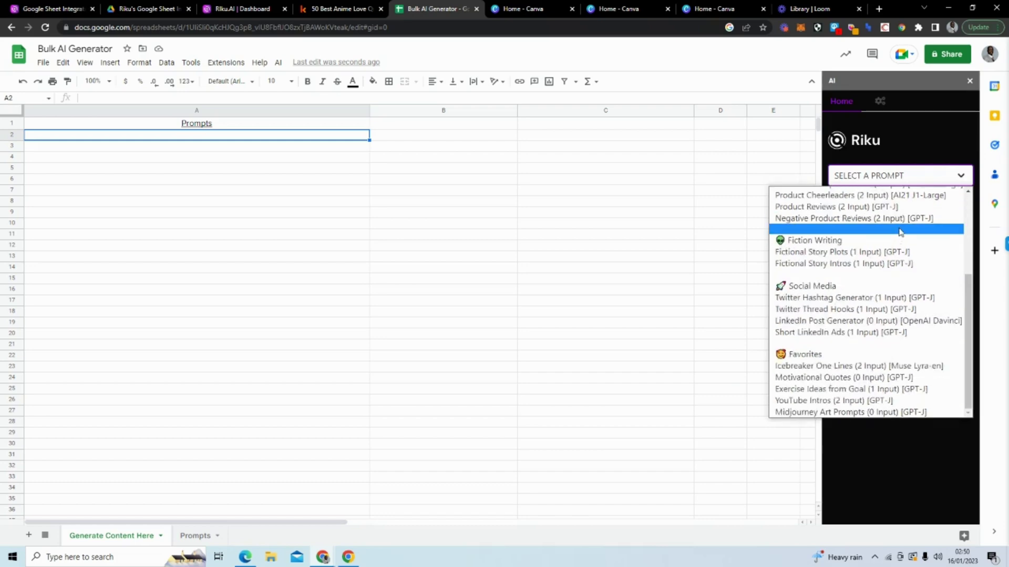
{"action": "scroll", "coordinate": [900, 232], "scroll_direction": "up", "scroll_amount": 3}
{"action": "left_click", "coordinate": [969, 80]}
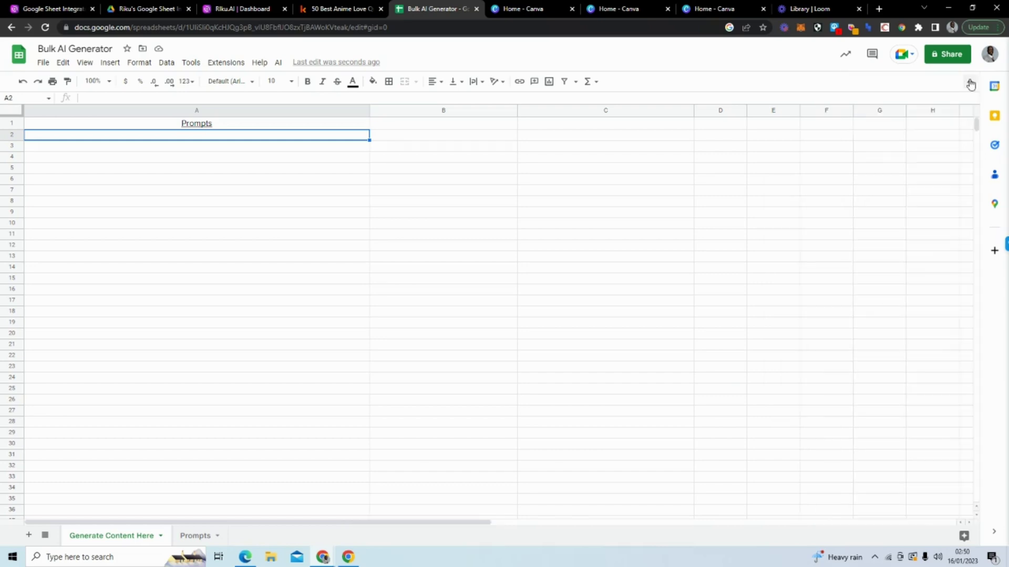
{"action": "left_click", "coordinate": [277, 62]}
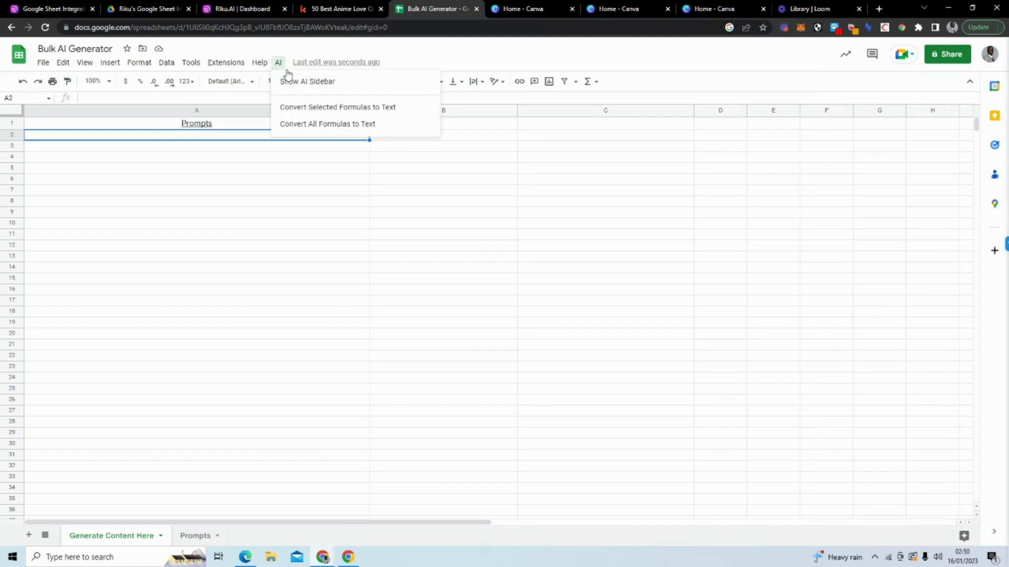
{"action": "left_click", "coordinate": [296, 79]}
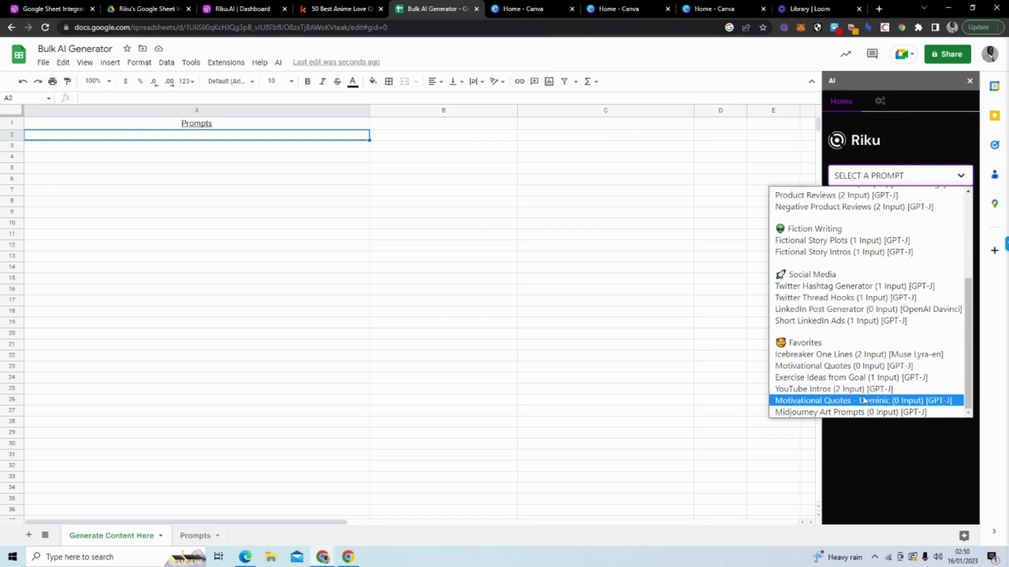
Step: Select Motivational Quotes (0 Input) [GPT-J] in the Riku prompt list and save it as active
{"action": "left_click", "coordinate": [893, 174]}
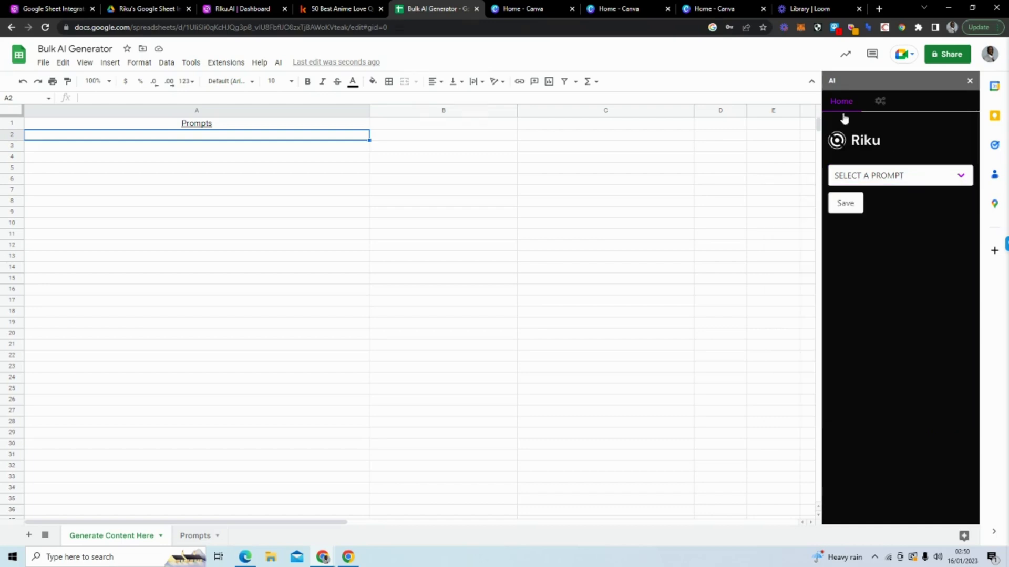
{"action": "left_click", "coordinate": [884, 178]}
{"action": "scroll", "coordinate": [904, 319], "scroll_direction": "down", "scroll_amount": 3}
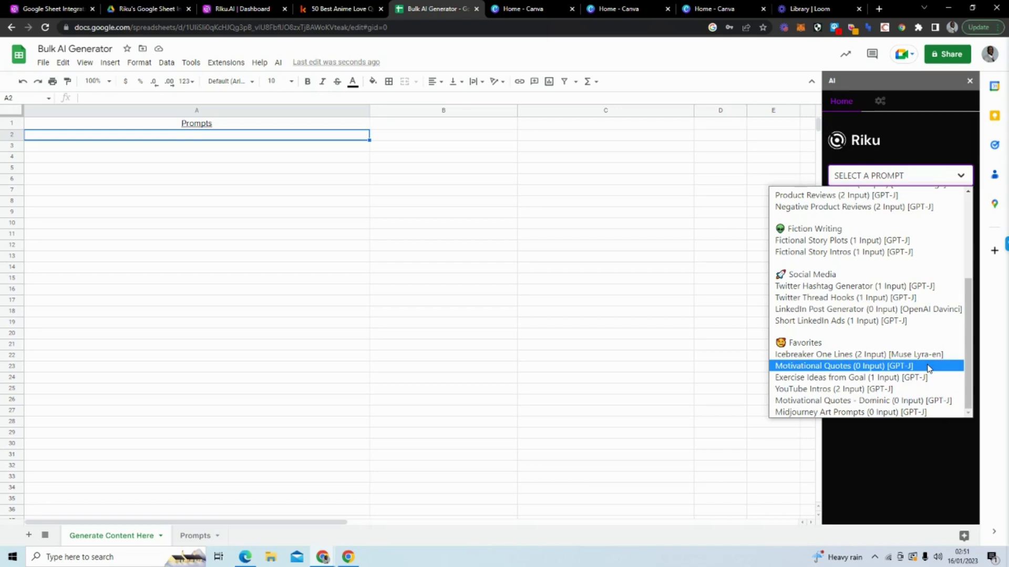
{"action": "left_click", "coordinate": [928, 368]}
{"action": "left_click", "coordinate": [845, 205]}
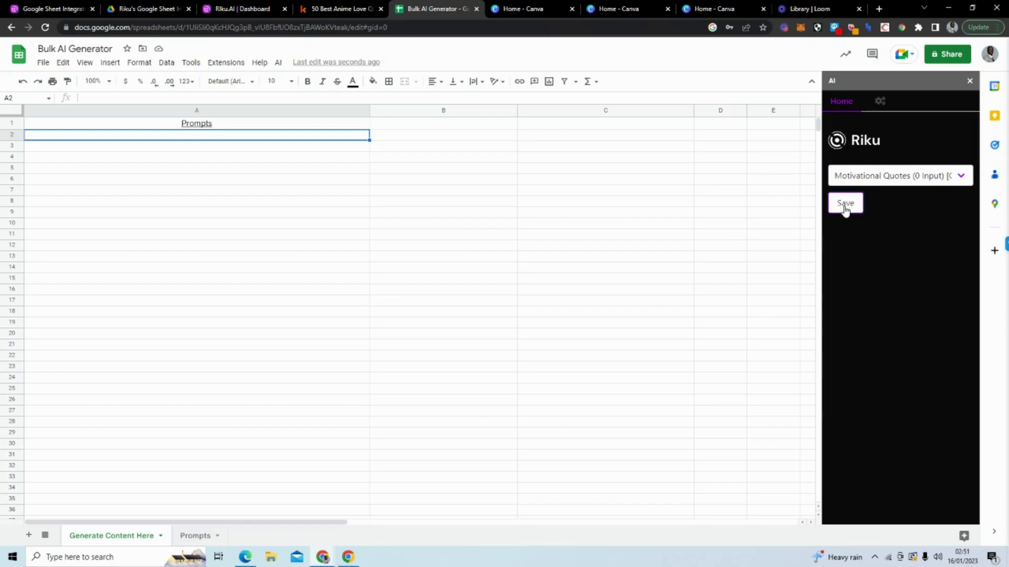
Step: Enter =AI() in cell A2, which returns 'a humanoid, floating through the sky'
{"action": "left_click", "coordinate": [285, 141]}
{"action": "double_click", "coordinate": [286, 137]}
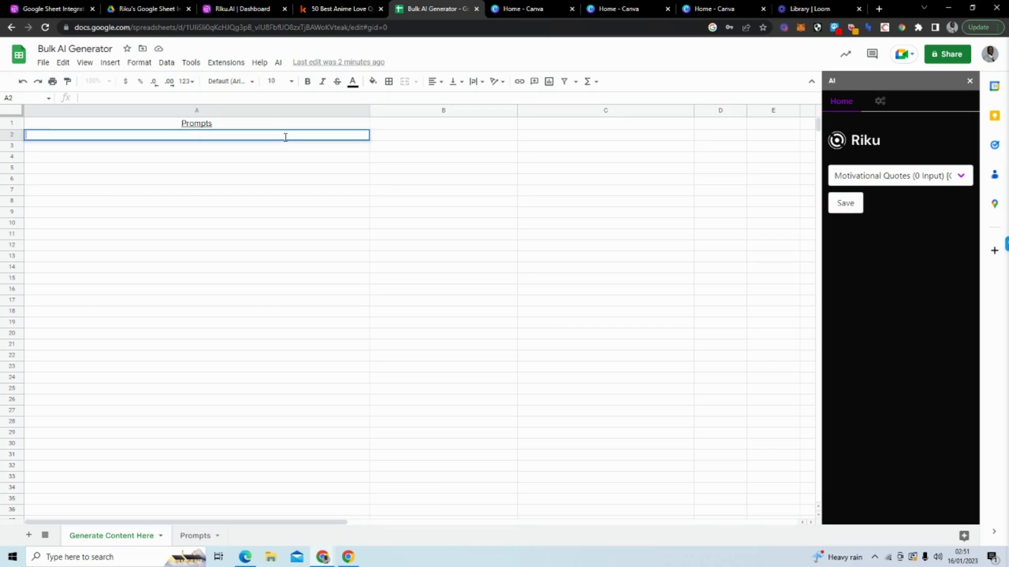
{"action": "type", "text": "="}
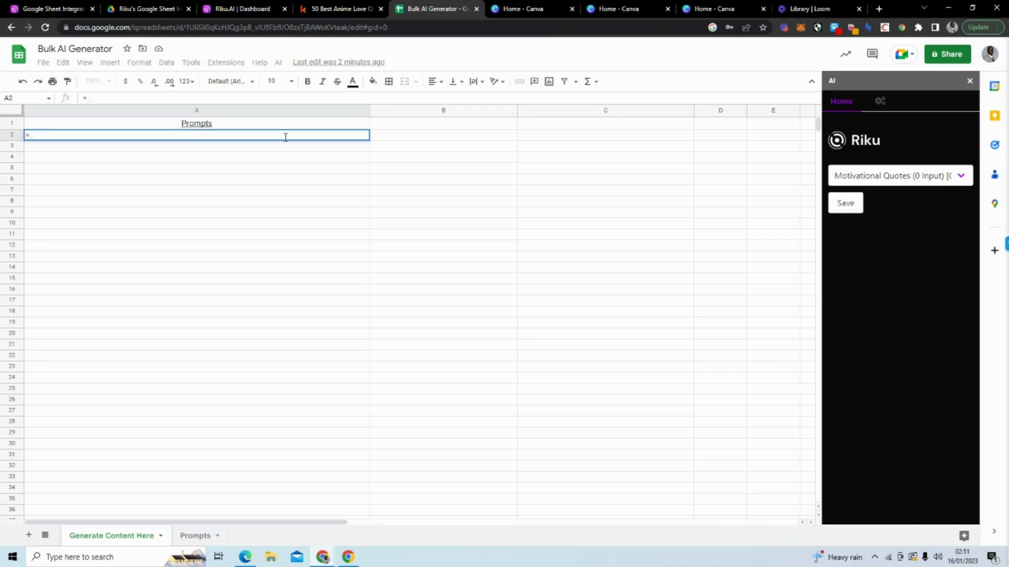
{"action": "type", "text": "AI"}
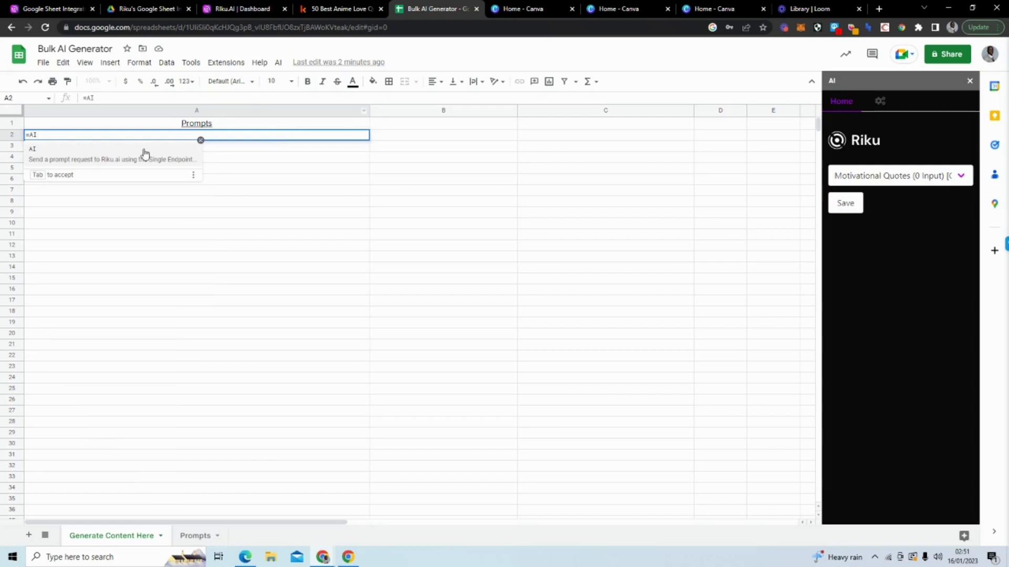
{"action": "left_click", "coordinate": [127, 157]}
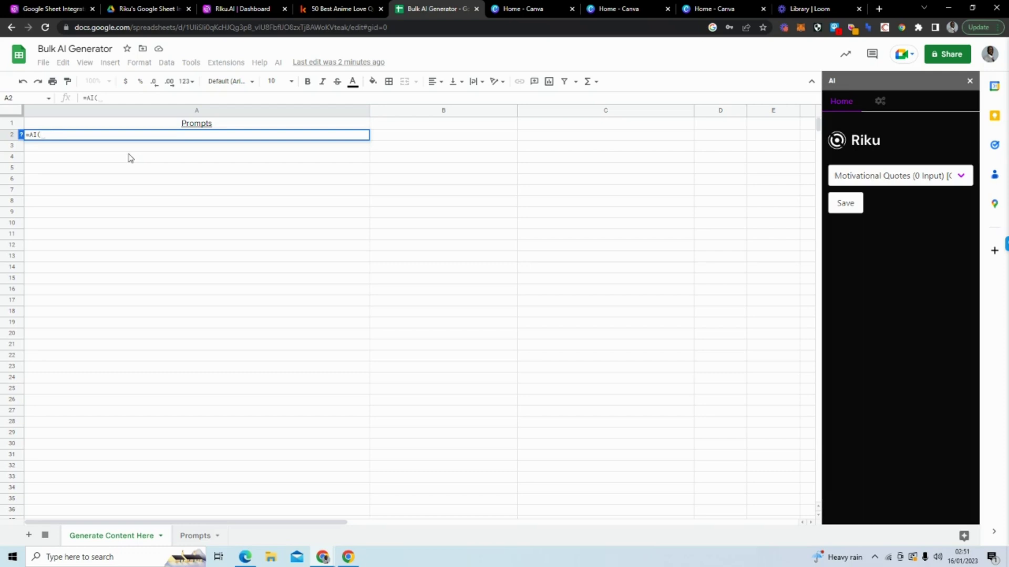
{"action": "type", "text": ")"}
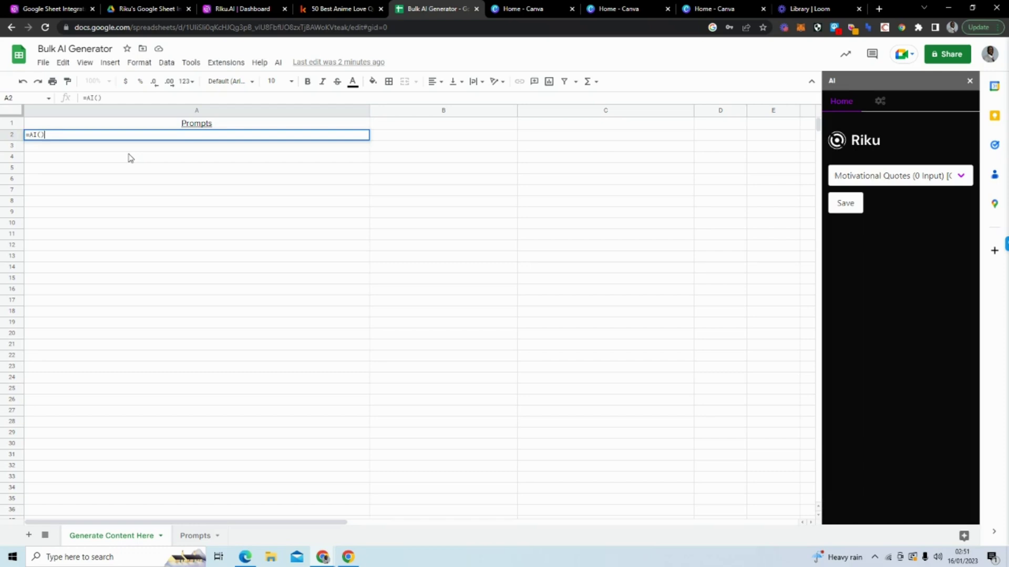
{"action": "key", "text": "Return"}
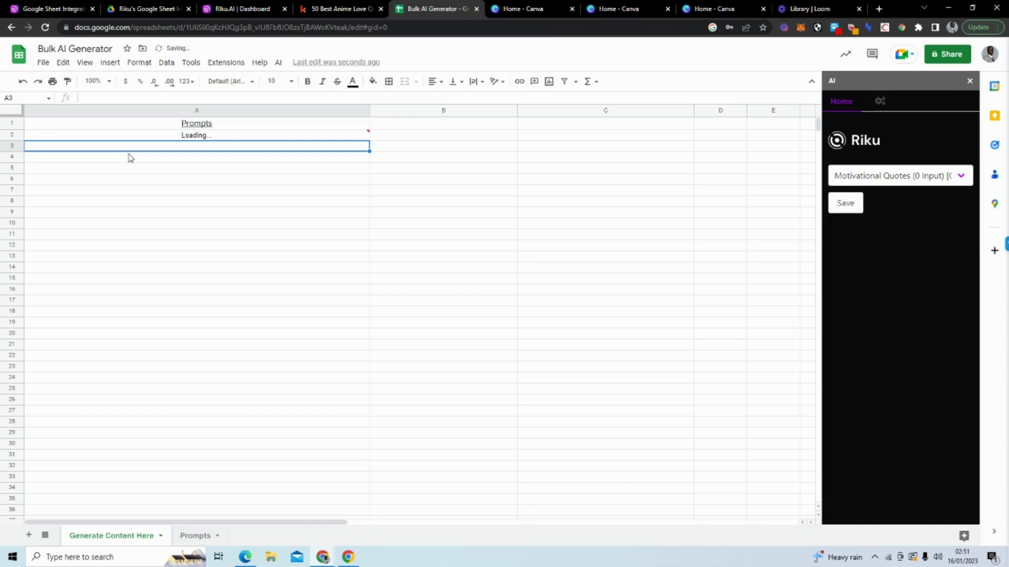
{"action": "mouse_move", "coordinate": [203, 138]}
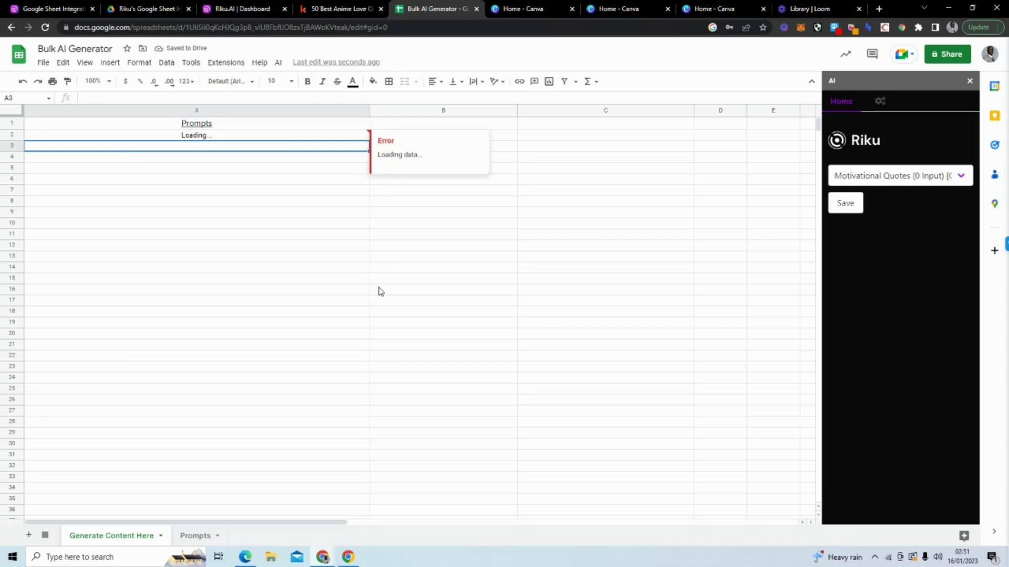
{"action": "left_click", "coordinate": [154, 139]}
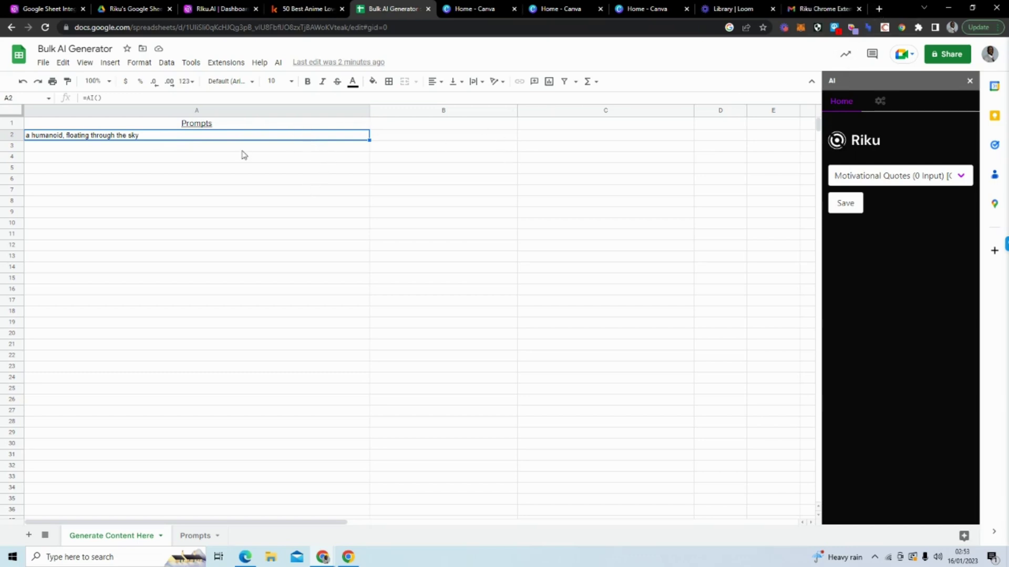
Step: Unhide the Data sheet from the View menu
{"action": "left_click", "coordinate": [218, 145]}
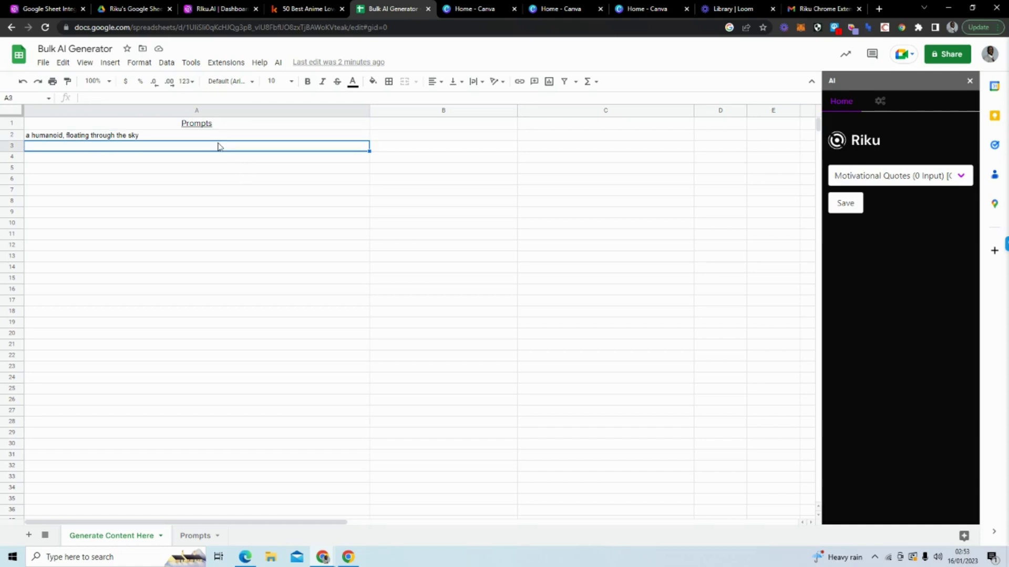
{"action": "left_click", "coordinate": [213, 138]}
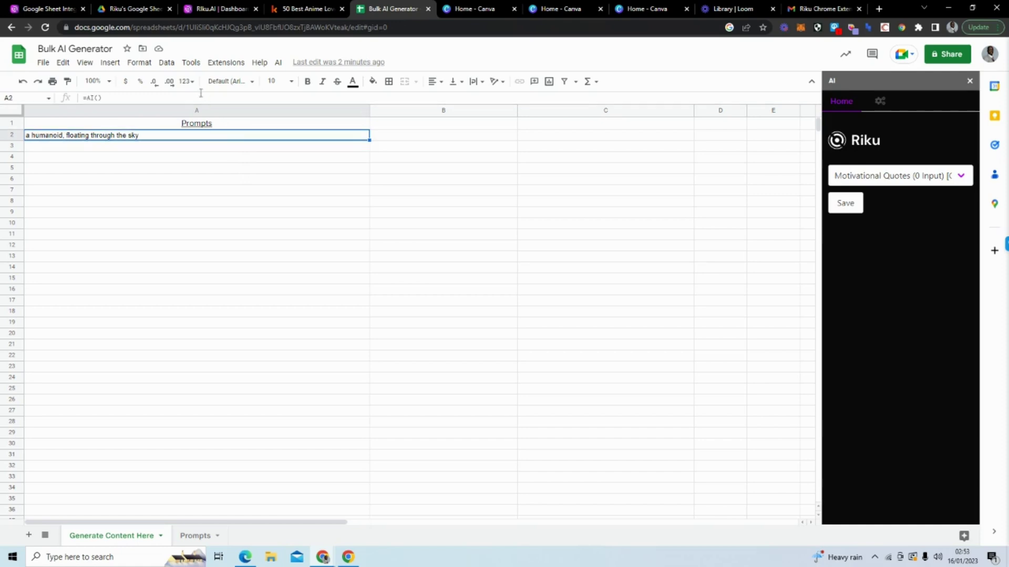
{"action": "left_click", "coordinate": [89, 67]}
{"action": "mouse_move", "coordinate": [100, 84]}
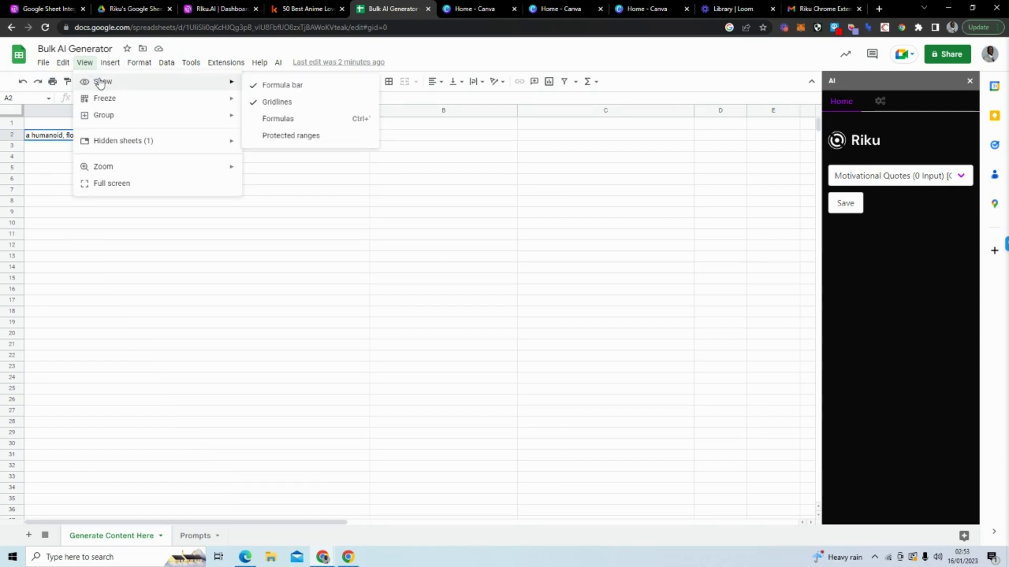
{"action": "mouse_move", "coordinate": [202, 147]}
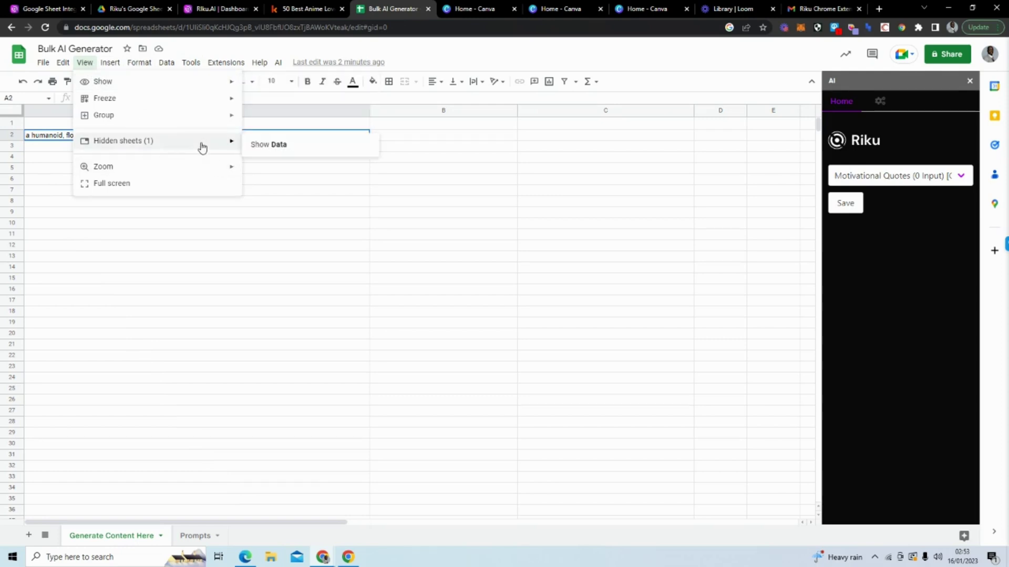
{"action": "left_click", "coordinate": [253, 145]}
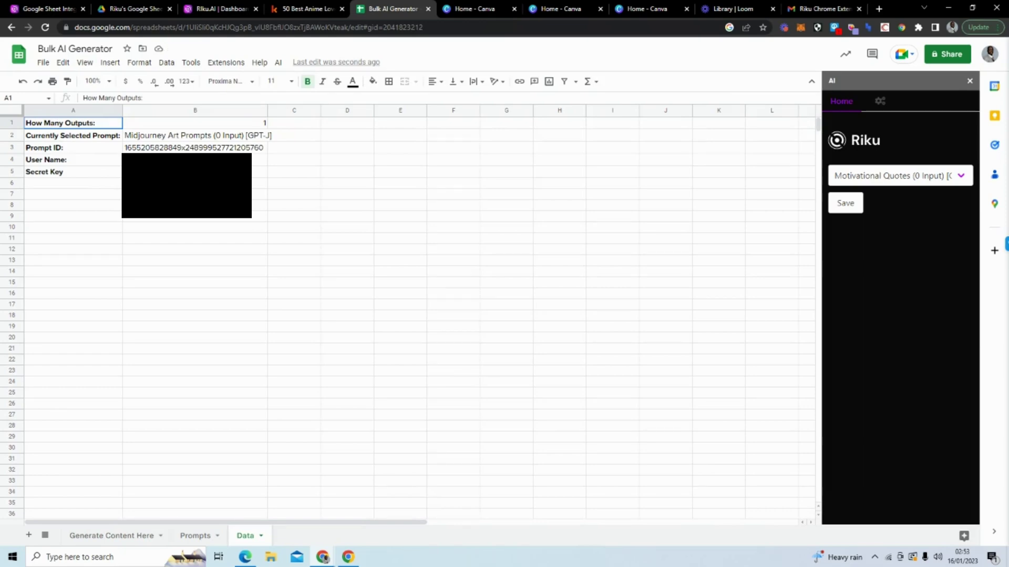
Step: Replace Data!B3's lookup formula with the Motivational Quotes prompt ID, then clear A2 on Generate Content Here
{"action": "left_click", "coordinate": [154, 149]}
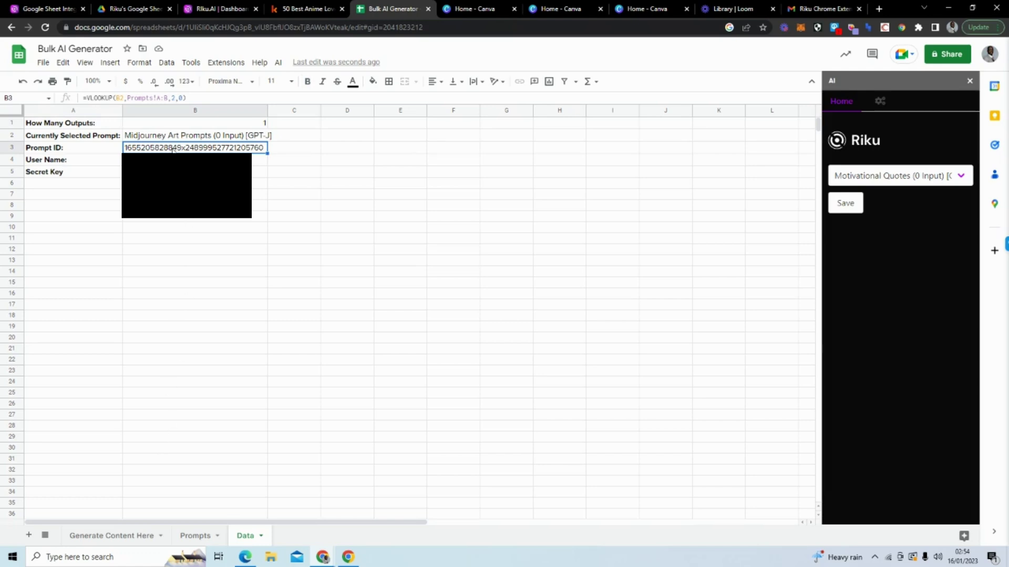
{"action": "left_click", "coordinate": [185, 536]}
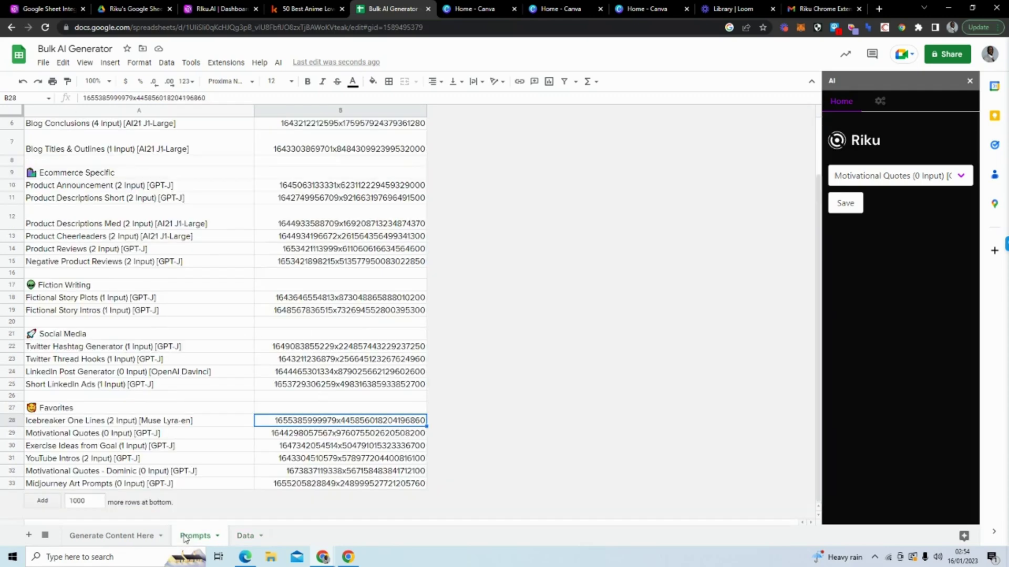
{"action": "left_click", "coordinate": [309, 436]}
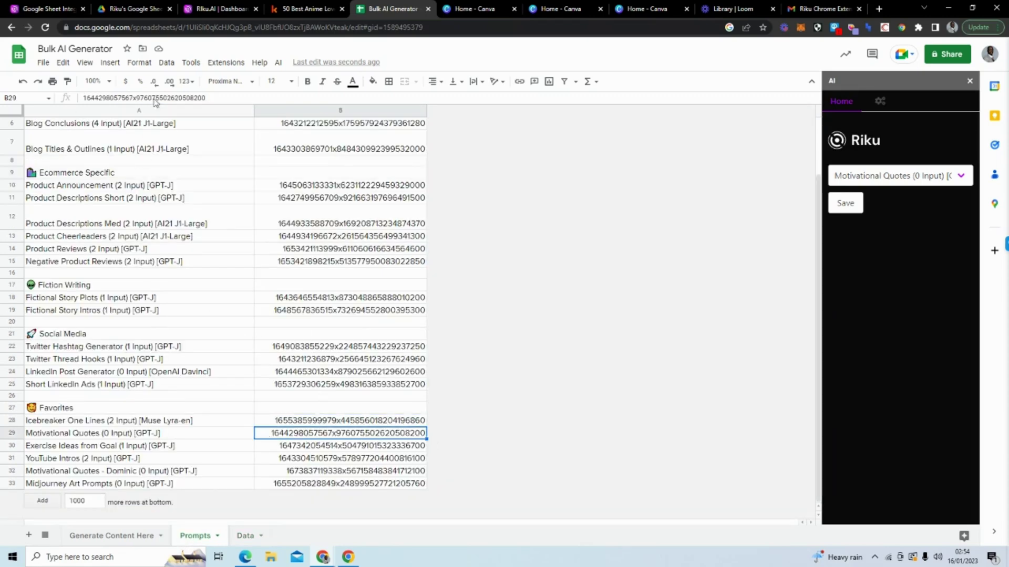
{"action": "left_click_drag", "start_coordinate": [210, 98], "coordinate": [82, 98]}
{"action": "key", "text": "ctrl+shift+Page_Down"}
{"action": "key", "text": "ctrl+c"}
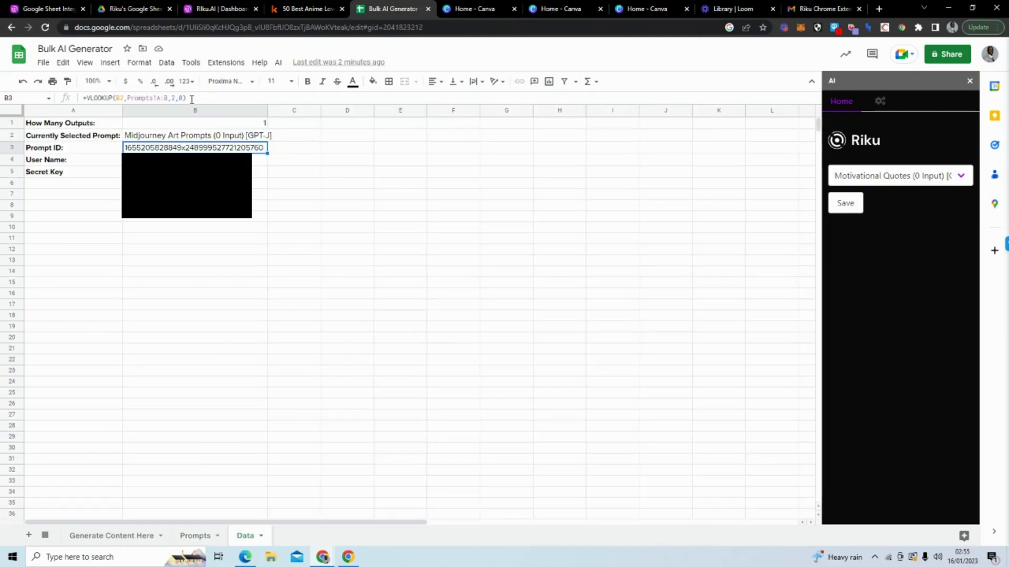
{"action": "left_click_drag", "start_coordinate": [191, 98], "coordinate": [83, 98]}
{"action": "key", "text": "ctrl+v"}
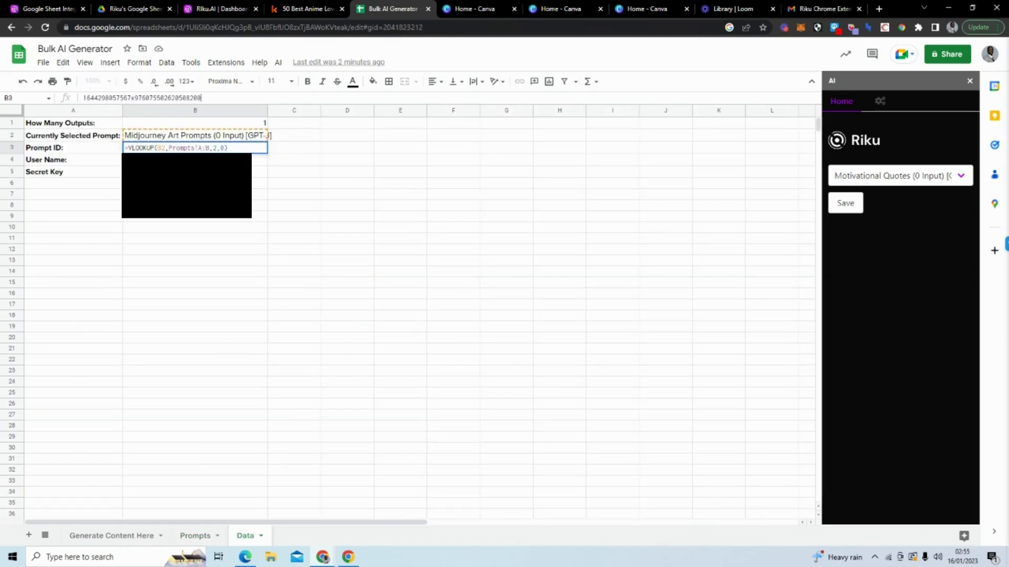
{"action": "key", "text": "Return"}
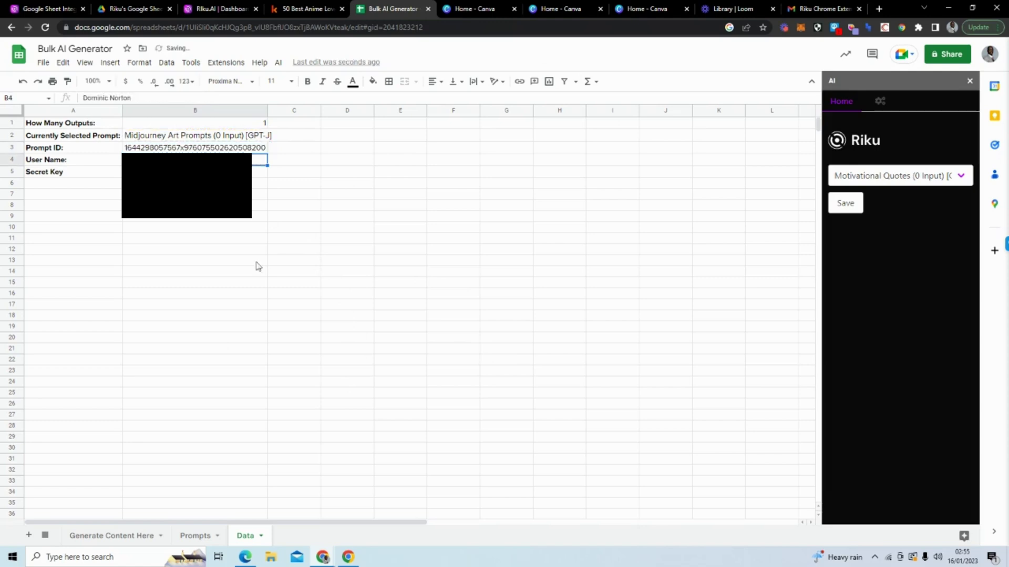
{"action": "left_click", "coordinate": [122, 534]}
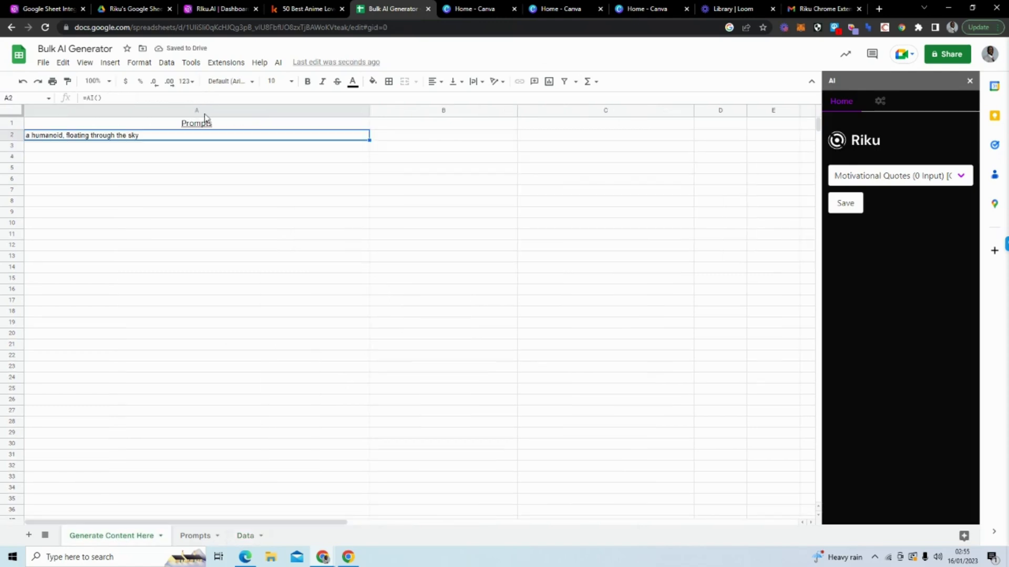
{"action": "key", "text": "Delete"}
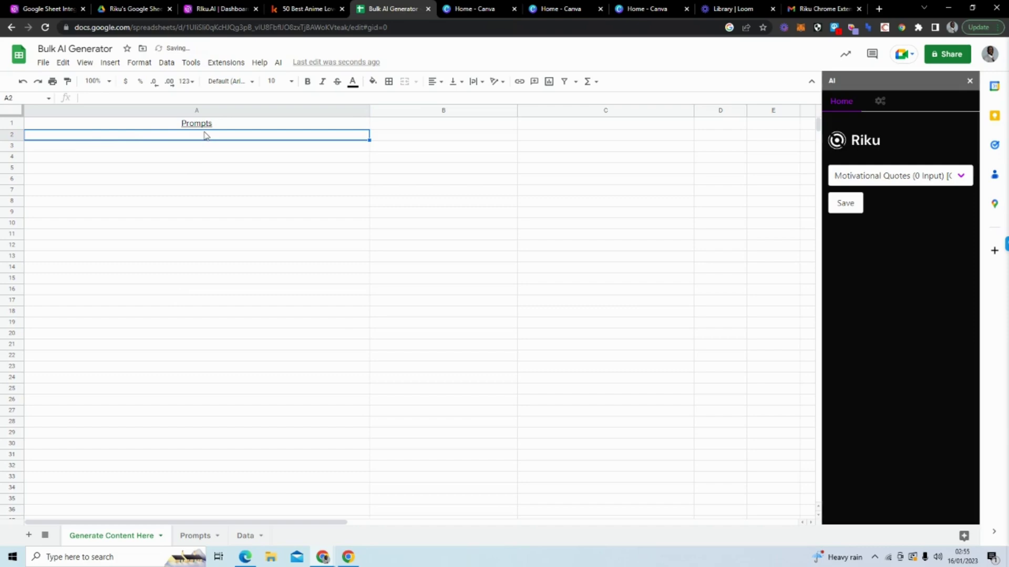
Step: Enter =AI() in A2 to generate a motivational quote about discouragement
{"action": "type", "text": "="}
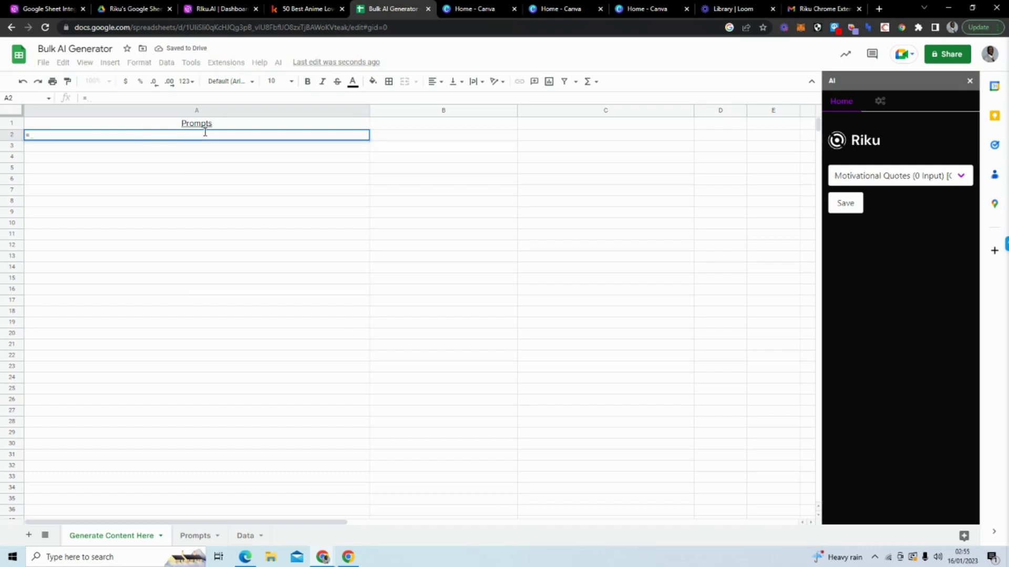
{"action": "type", "text": "AI()"}
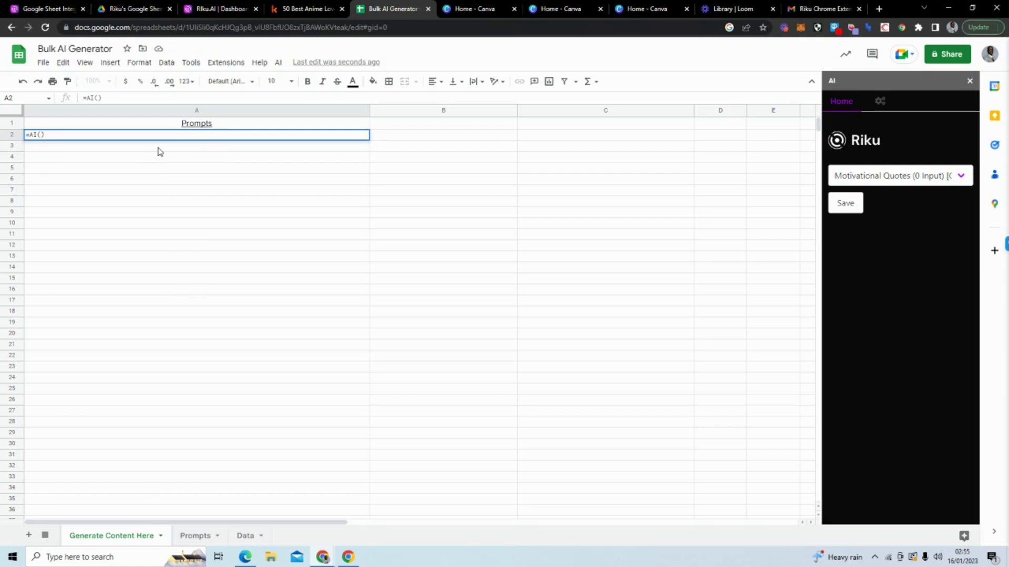
{"action": "key", "text": "Return"}
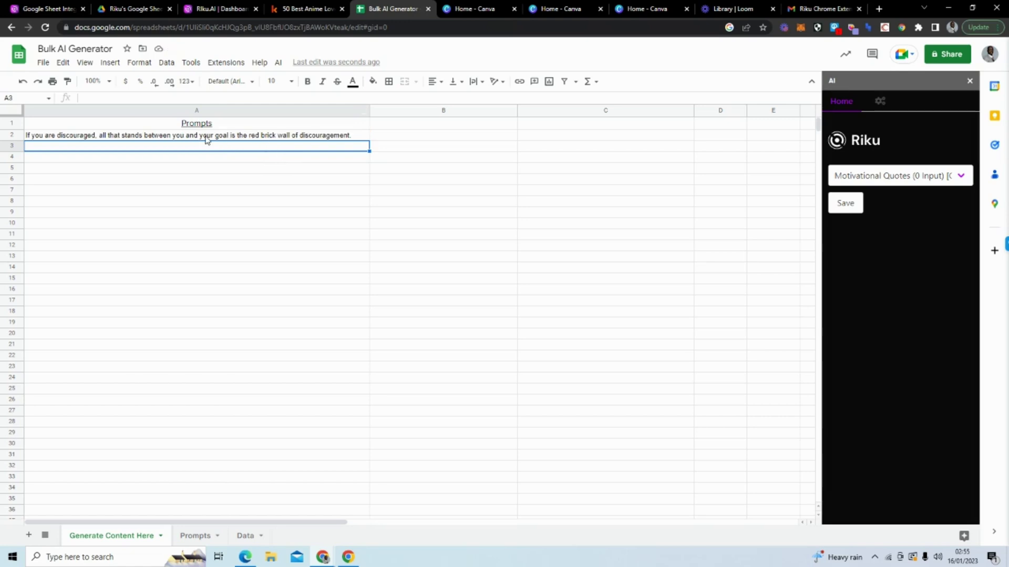
{"action": "left_click", "coordinate": [237, 136]}
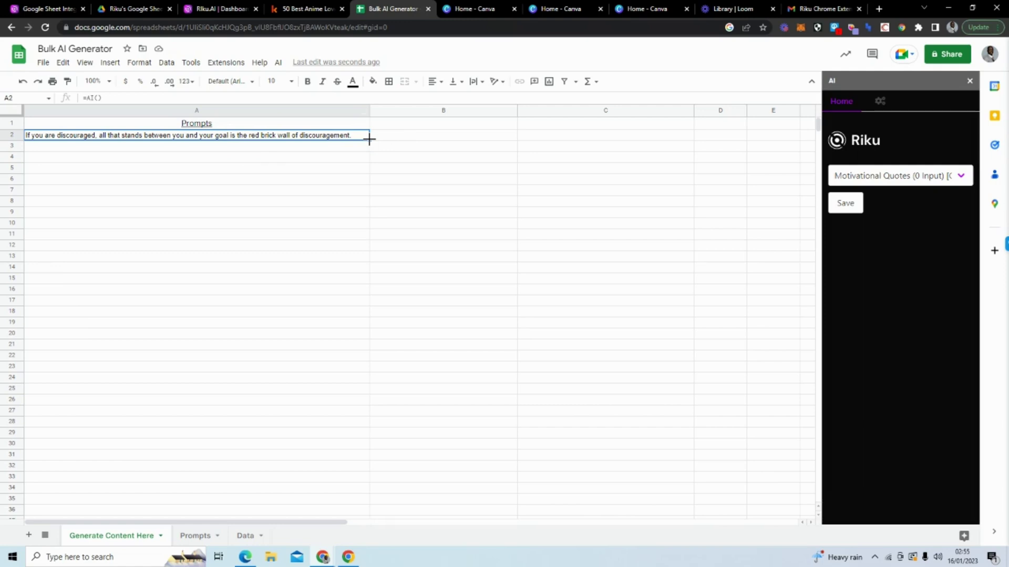
Step: Fill A2's =AI() formula down to A20 and review the generated quotes
{"action": "left_click_drag", "start_coordinate": [369, 138], "coordinate": [356, 333]}
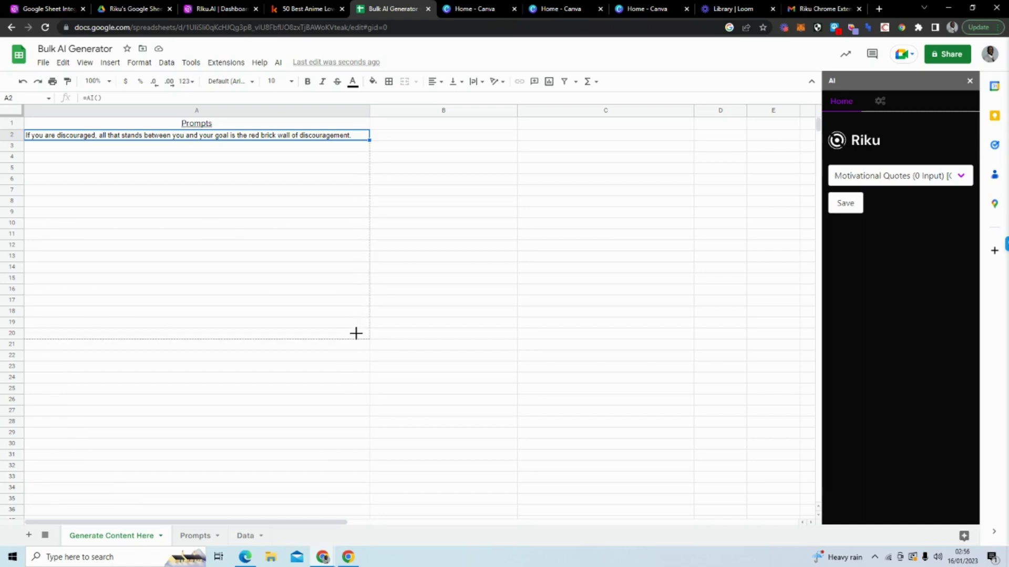
{"action": "left_click_drag", "start_coordinate": [356, 333], "coordinate": [355, 334]}
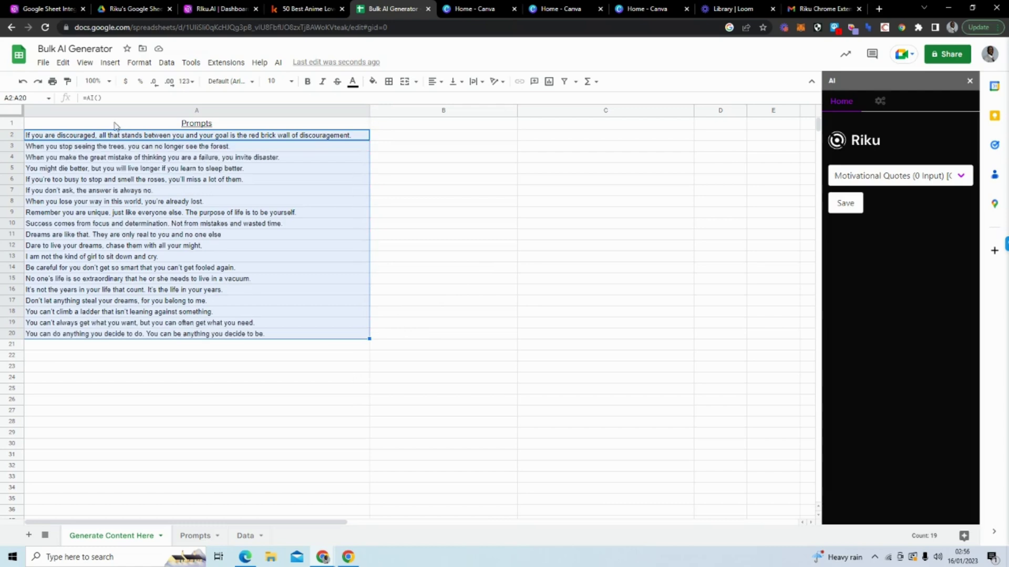
{"action": "left_click", "coordinate": [418, 149]}
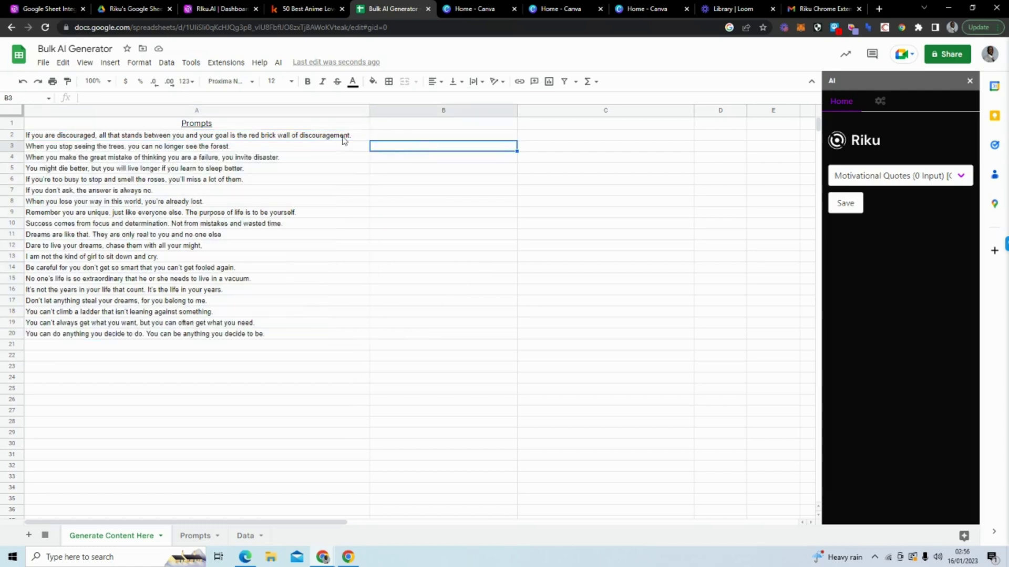
{"action": "left_click", "coordinate": [343, 137]}
{"action": "key", "text": "Down"}
{"action": "key", "text": "Down"}
{"action": "key", "text": "Down"}
{"action": "key", "text": "Down"}
{"action": "key", "text": "Down"}
{"action": "key", "text": "Down"}
{"action": "key", "text": "Down"}
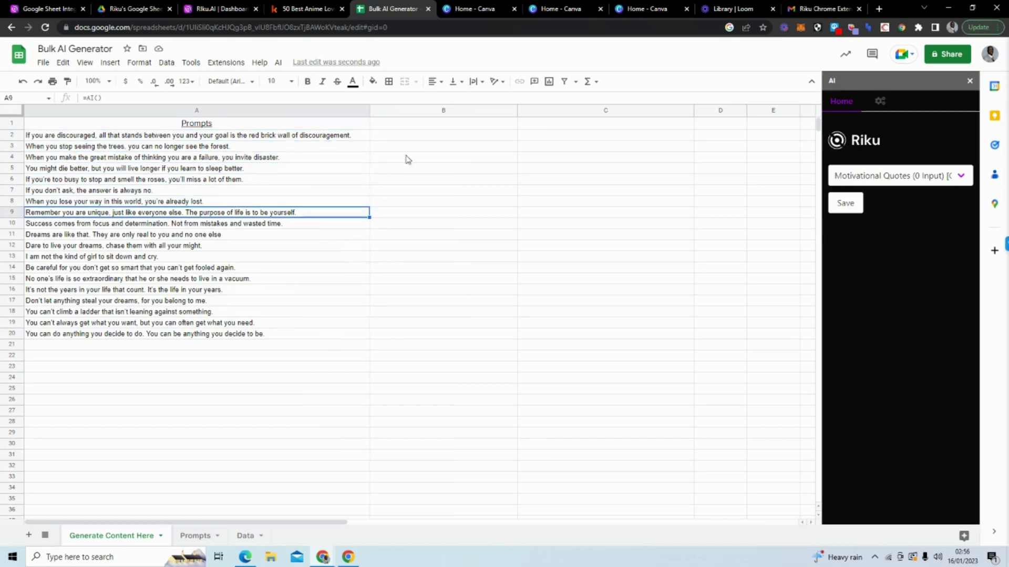
Step: Extend the =AI() formula from A20 down to A21
{"action": "left_click", "coordinate": [190, 533]}
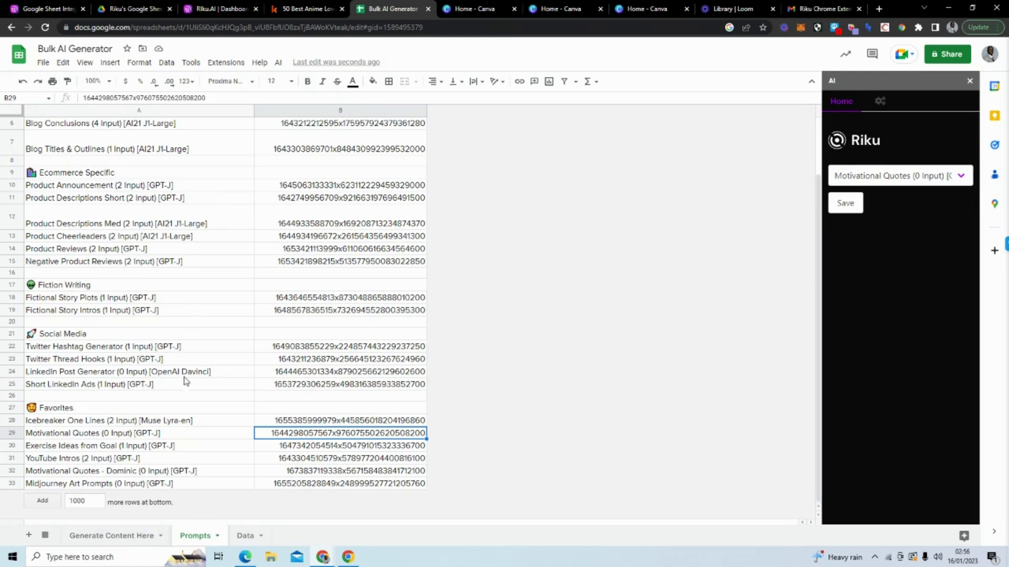
{"action": "left_click", "coordinate": [125, 536]}
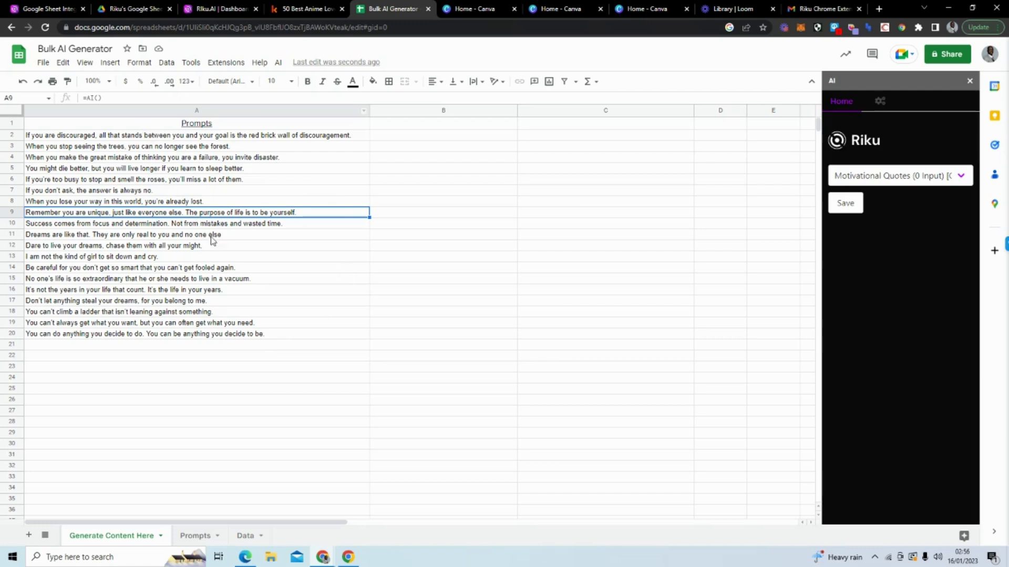
{"action": "left_click", "coordinate": [367, 336]}
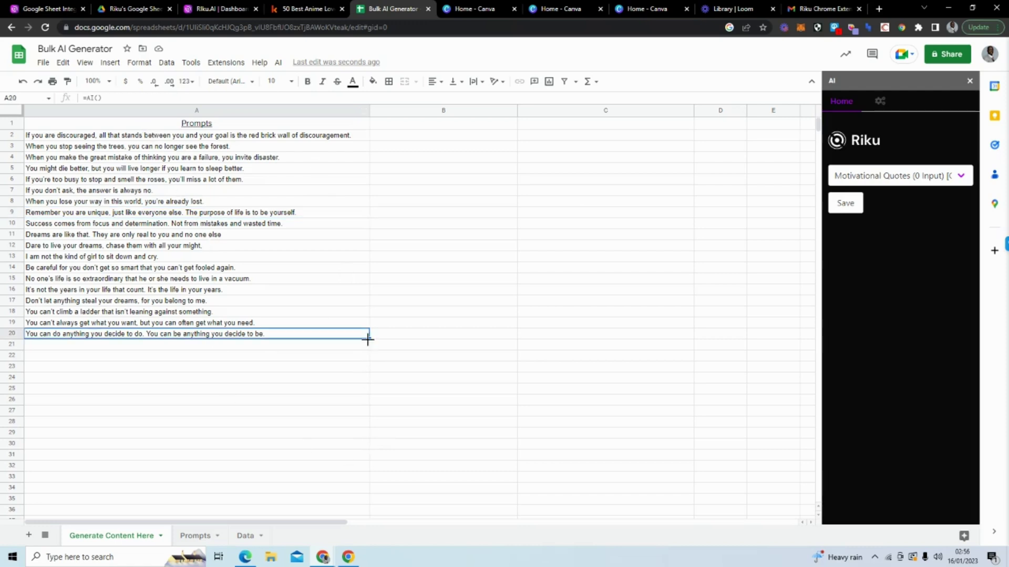
{"action": "left_click_drag", "start_coordinate": [369, 339], "coordinate": [370, 349]}
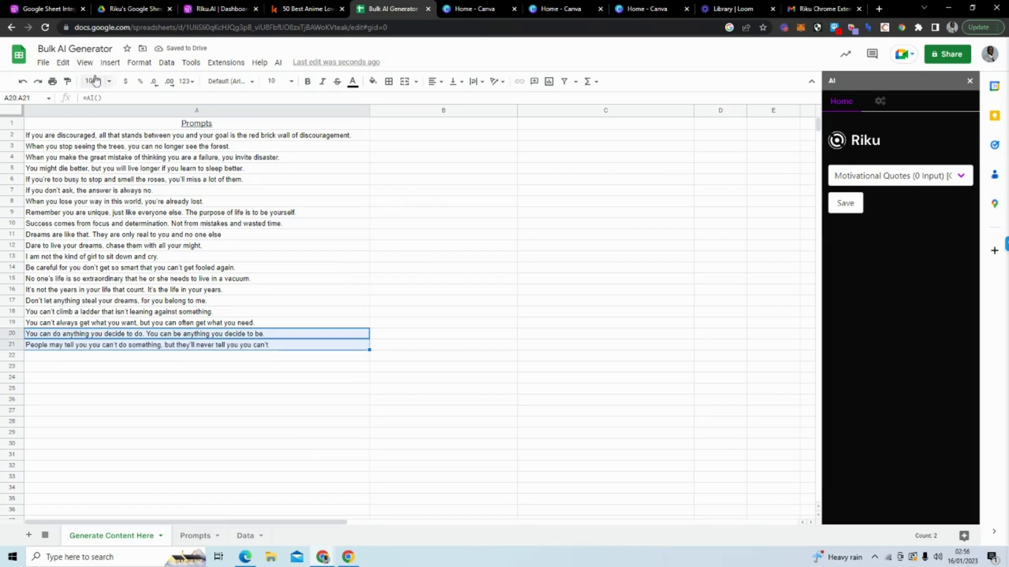
Step: Download the quote spreadsheet as a Comma Separated Values (.csv) file
{"action": "left_click", "coordinate": [44, 63]}
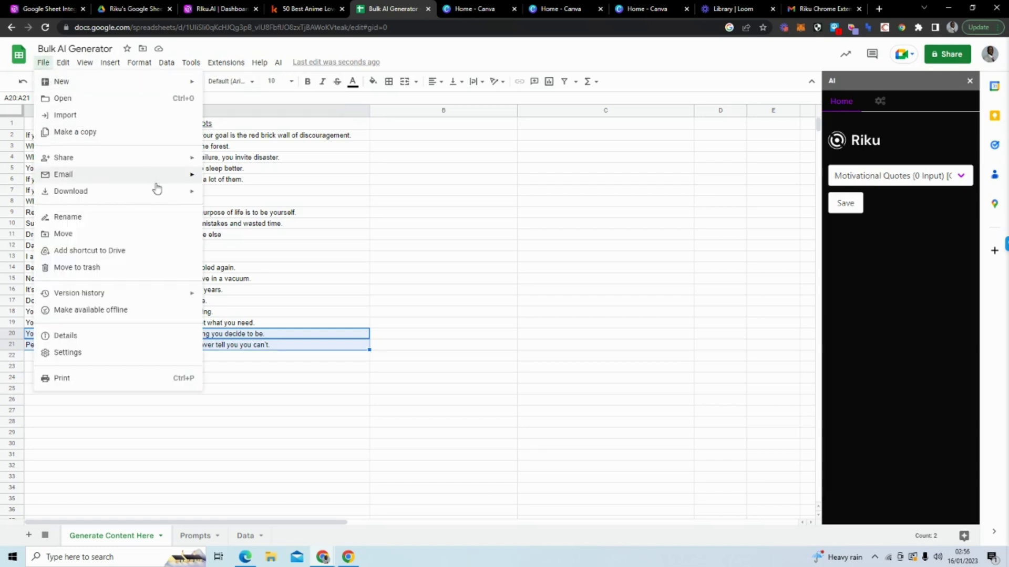
{"action": "mouse_move", "coordinate": [162, 199]}
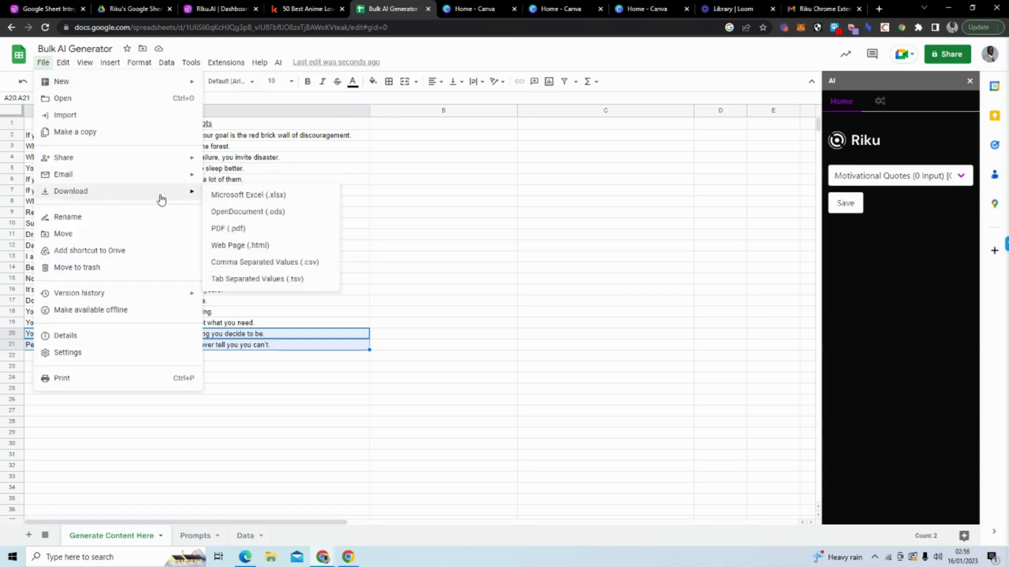
{"action": "left_click", "coordinate": [318, 263]}
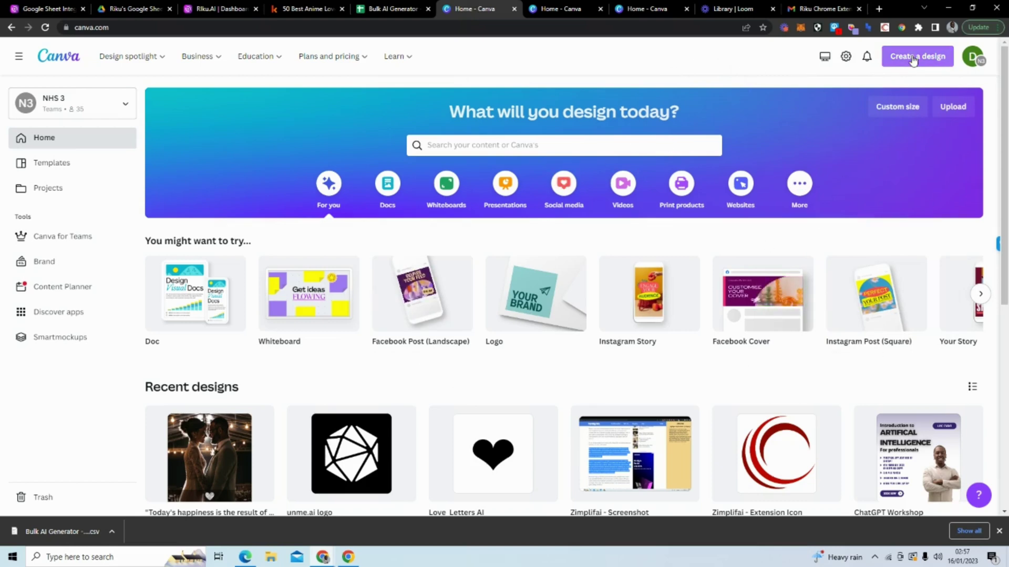
Step: Close the duplicate Canva home page tab, keeping the first one
{"action": "left_click", "coordinate": [547, 10]}
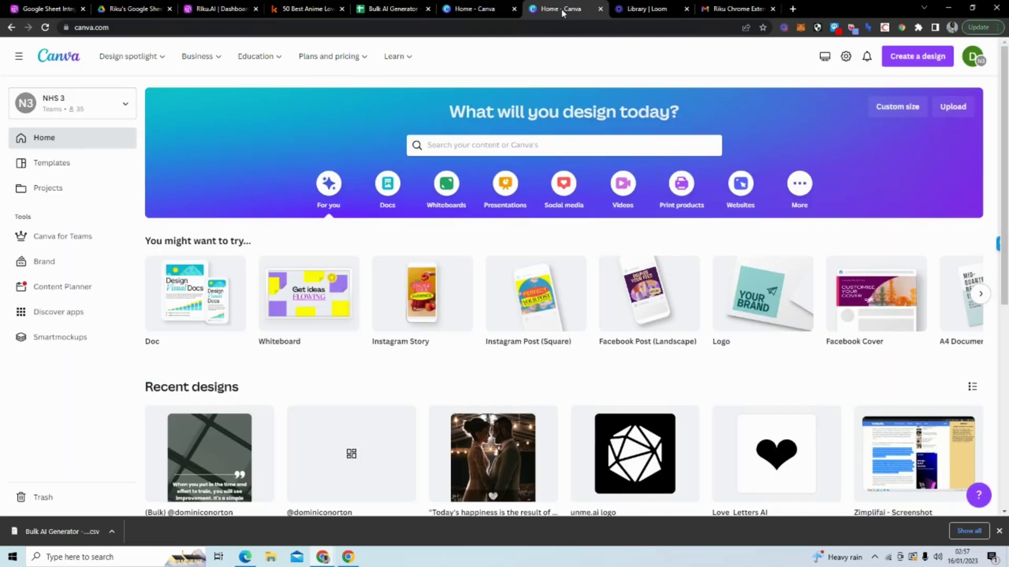
{"action": "left_click", "coordinate": [599, 9]}
{"action": "left_click", "coordinate": [489, 9]}
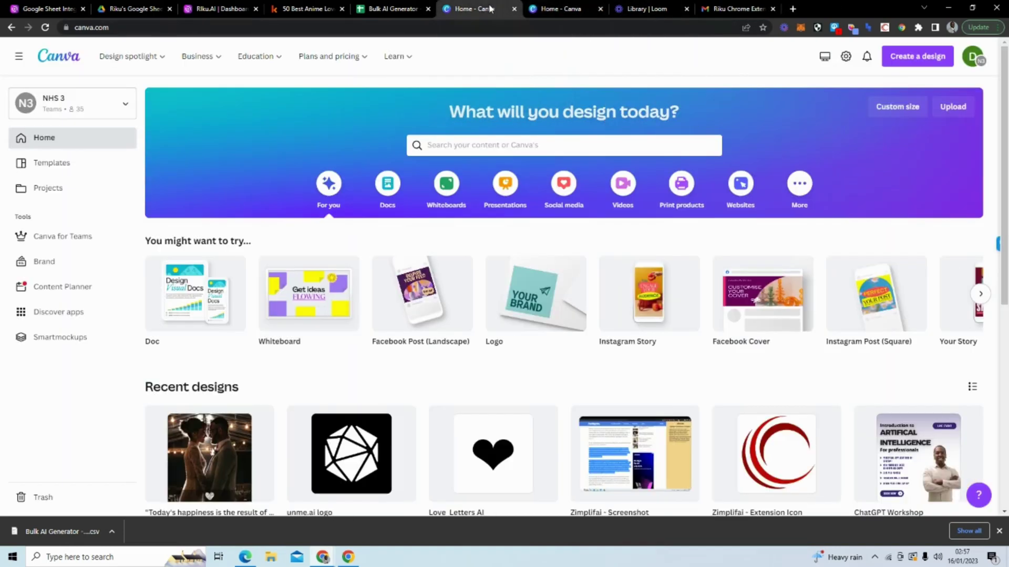
Step: Start a new design, discard the mistaken Instagram Story, and search for TikTok instead
{"action": "left_click", "coordinate": [909, 56]}
{"action": "type", "text": "insta"}
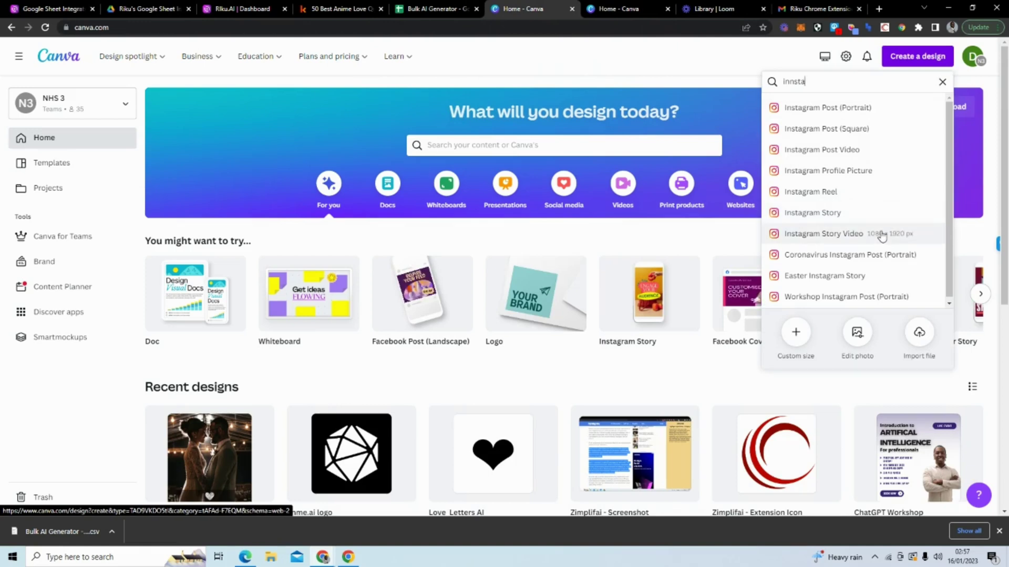
{"action": "left_click", "coordinate": [883, 213]}
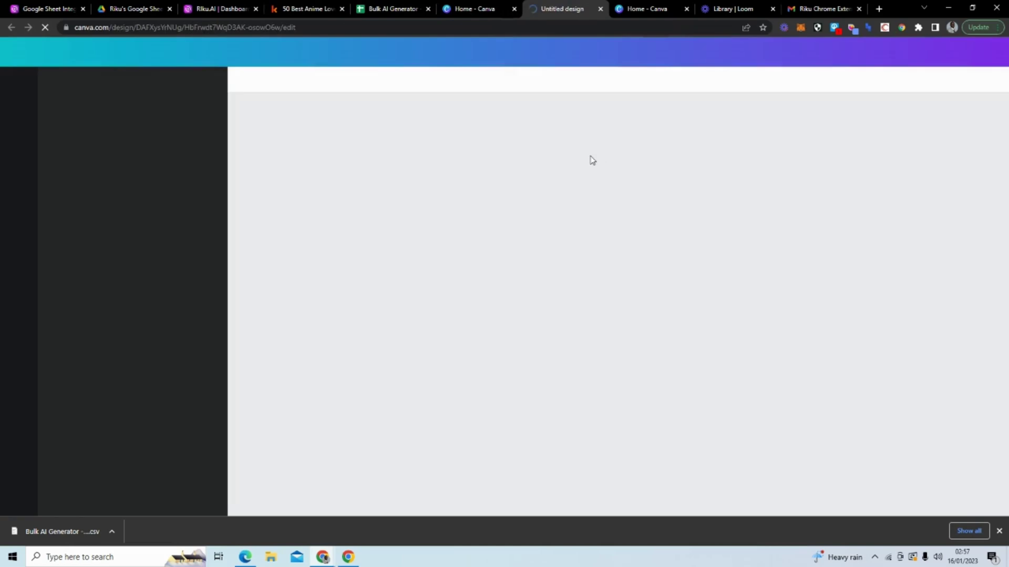
{"action": "left_click", "coordinate": [477, 11]}
{"action": "left_click", "coordinate": [600, 9]}
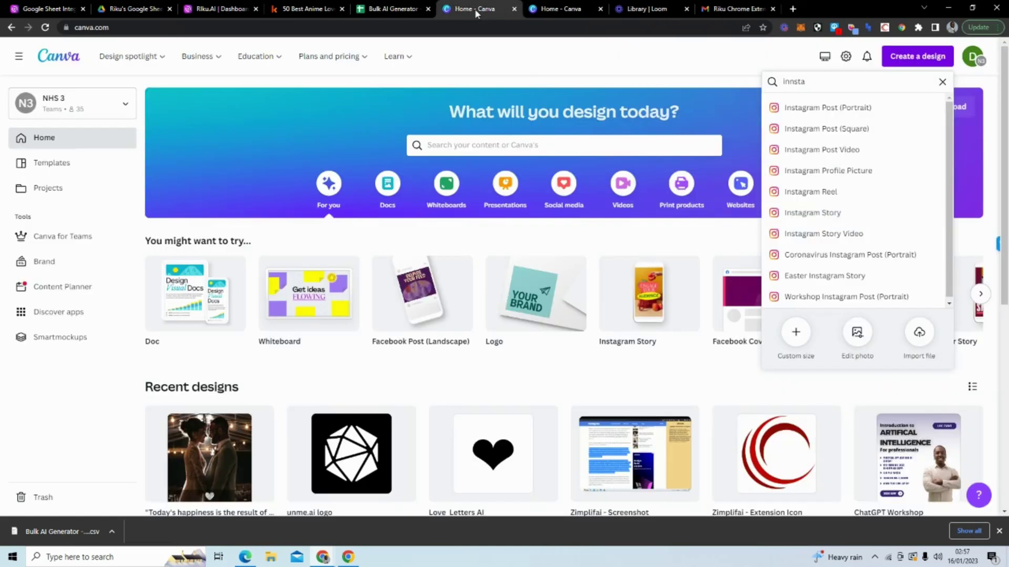
{"action": "left_click_drag", "start_coordinate": [806, 82], "coordinate": [784, 82]}
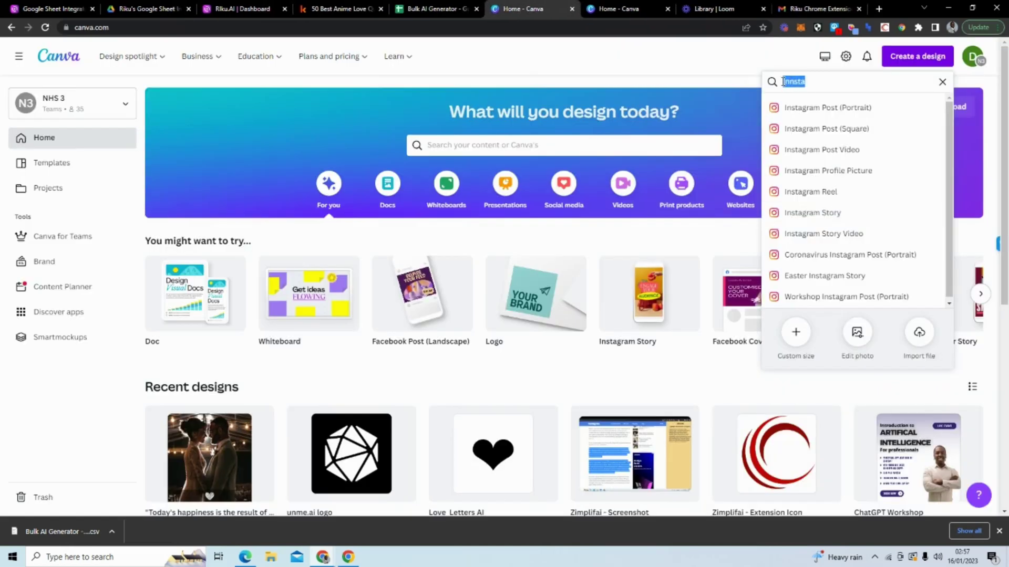
{"action": "type", "text": "TikT"}
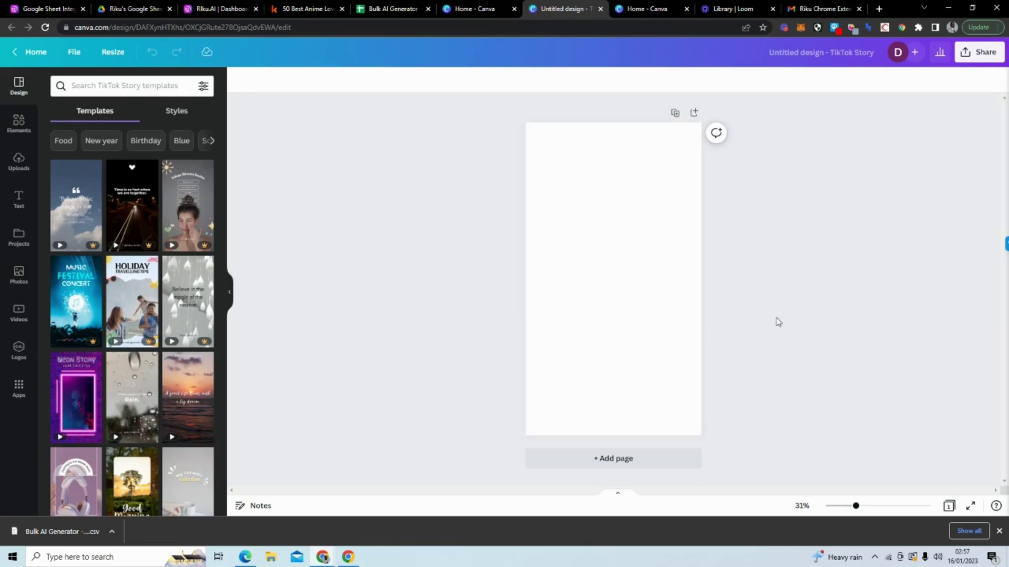
Step: Apply the night-highway 'Time is so fast when we are together' video template
{"action": "scroll", "coordinate": [162, 310], "scroll_direction": "down", "scroll_amount": 8}
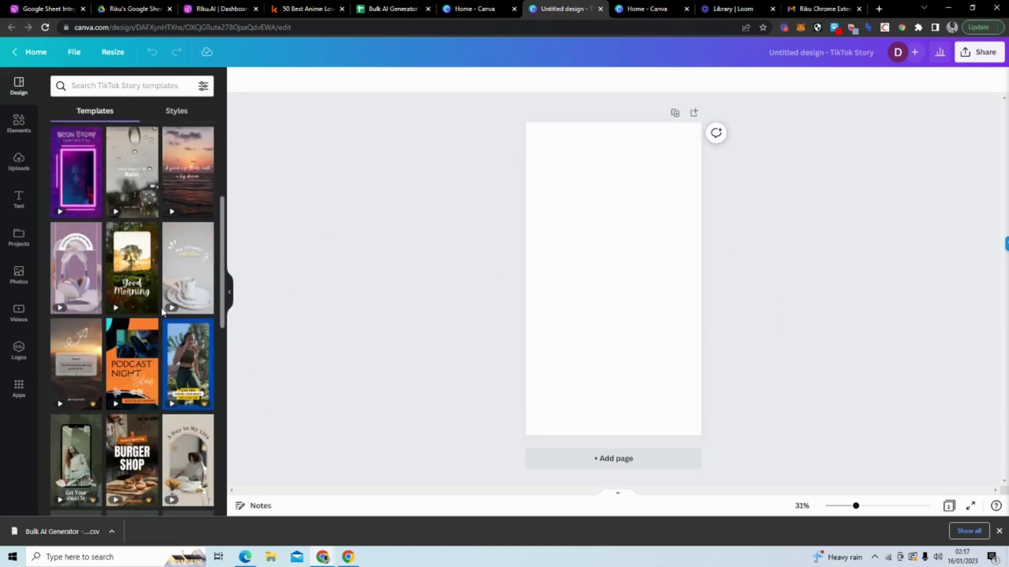
{"action": "scroll", "coordinate": [161, 306], "scroll_direction": "up", "scroll_amount": 10}
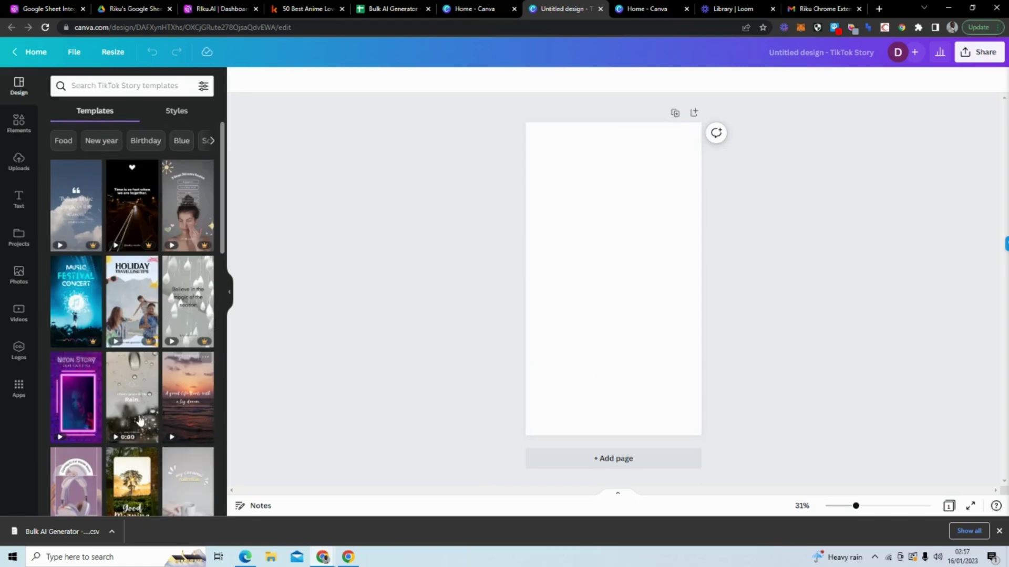
{"action": "left_click", "coordinate": [127, 202]}
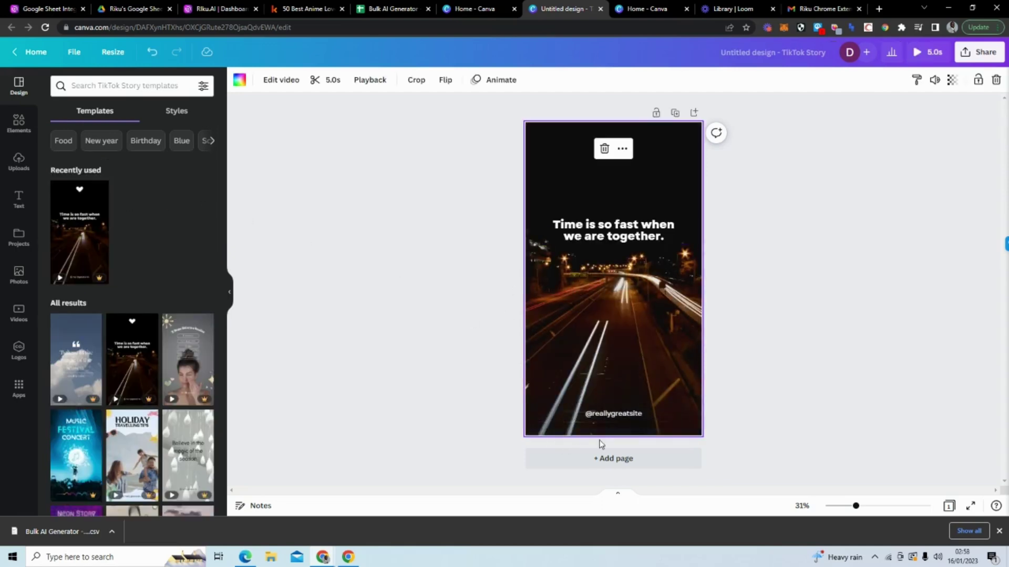
Step: Delete the small icon at the top of the page
{"action": "left_click", "coordinate": [718, 176]}
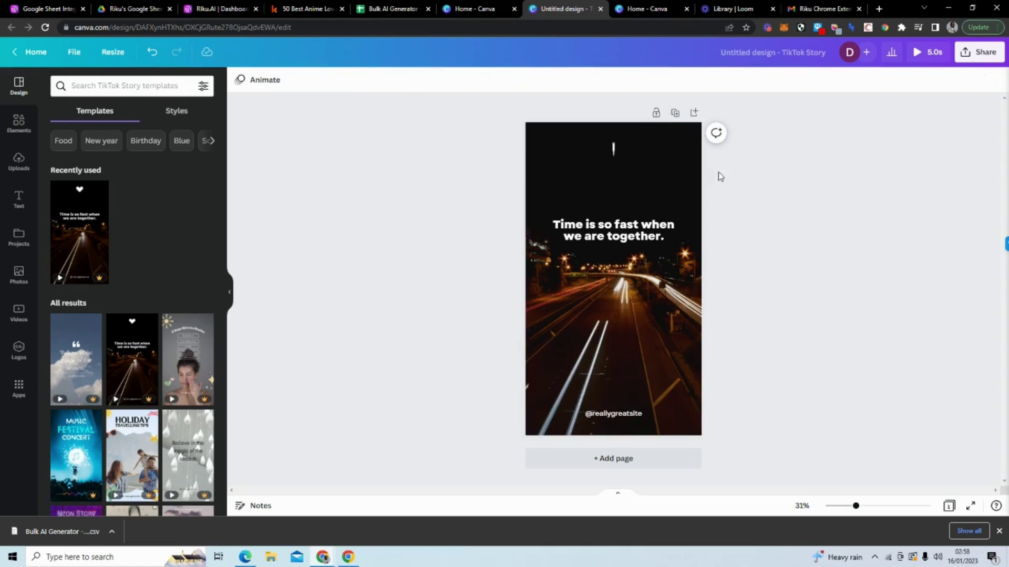
{"action": "left_click", "coordinate": [613, 151]}
{"action": "key", "text": "Delete"}
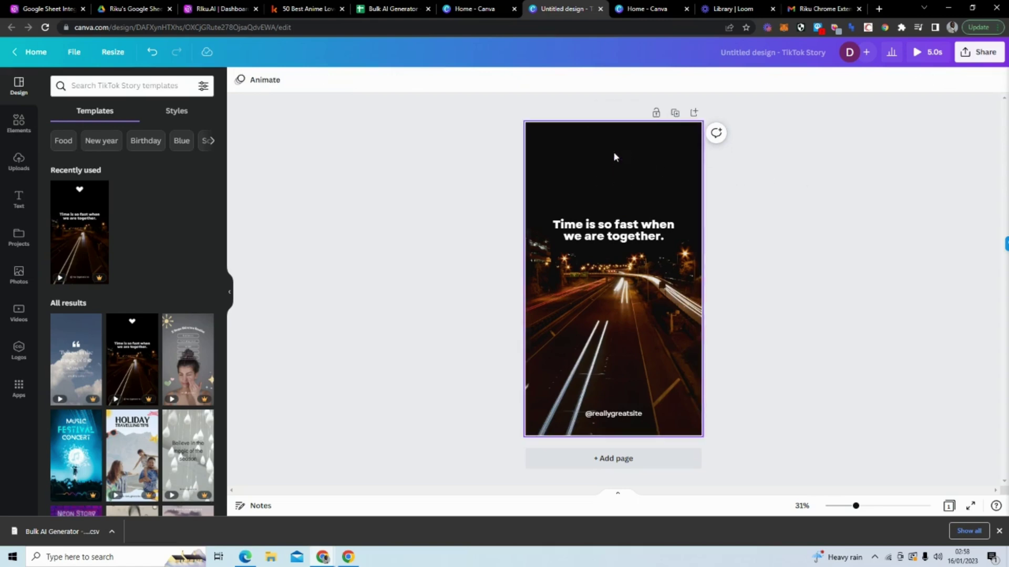
{"action": "left_click", "coordinate": [605, 235]}
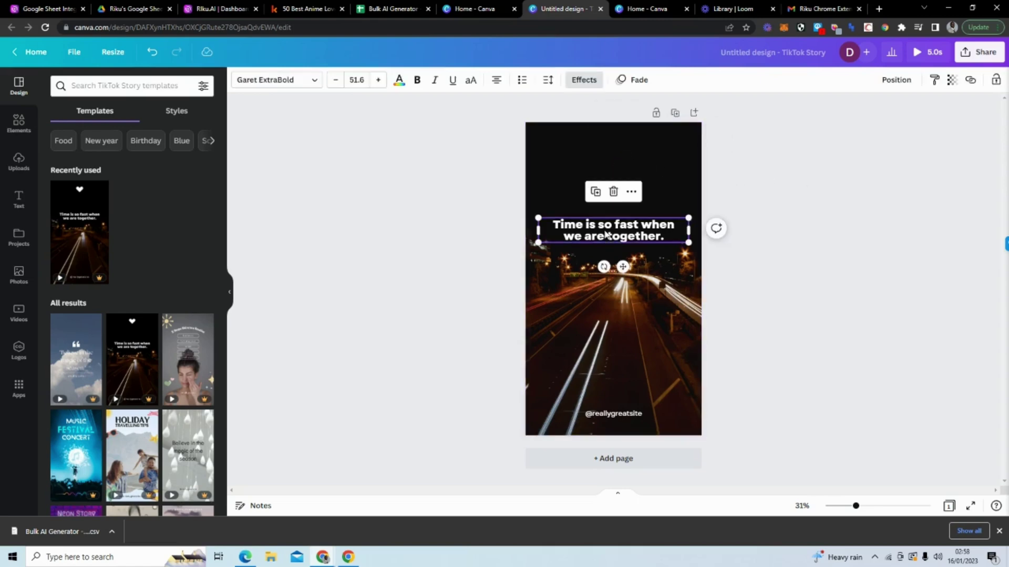
{"action": "left_click", "coordinate": [623, 421]}
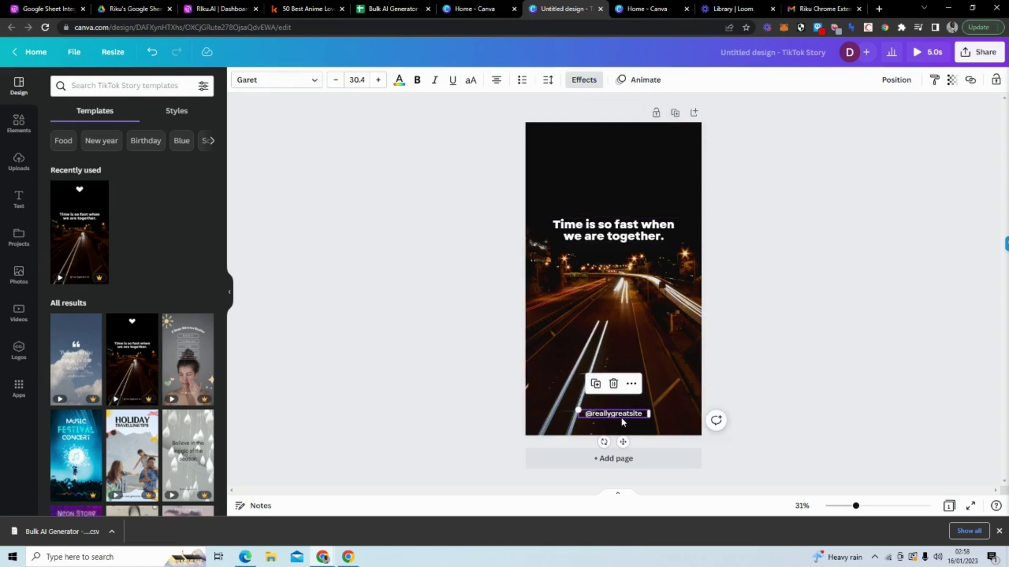
{"action": "double_click", "coordinate": [626, 421]}
{"action": "left_click", "coordinate": [640, 418]}
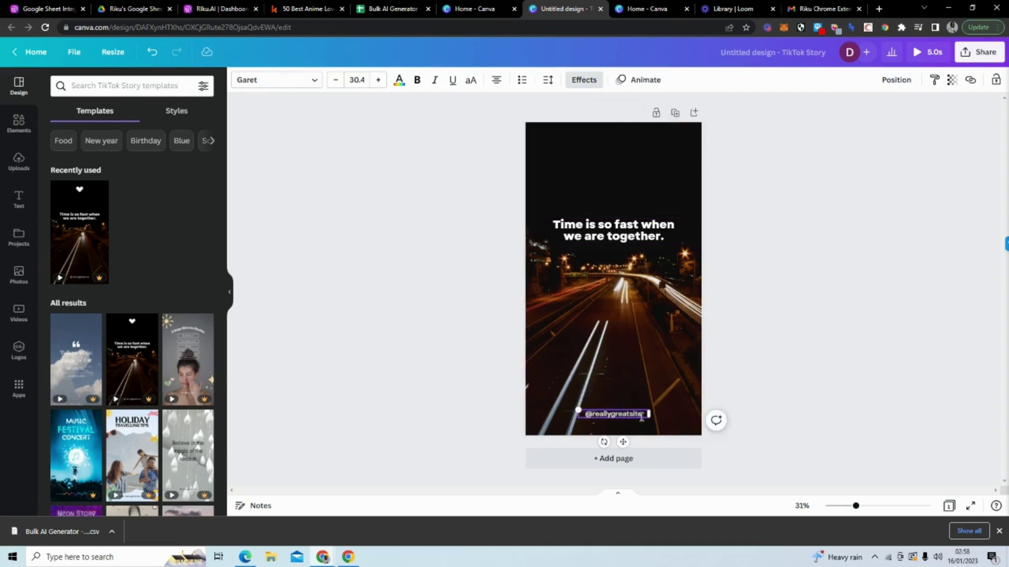
{"action": "left_click_drag", "start_coordinate": [641, 418], "coordinate": [593, 416]}
{"action": "type", "text": "DOMINICONORTON"}
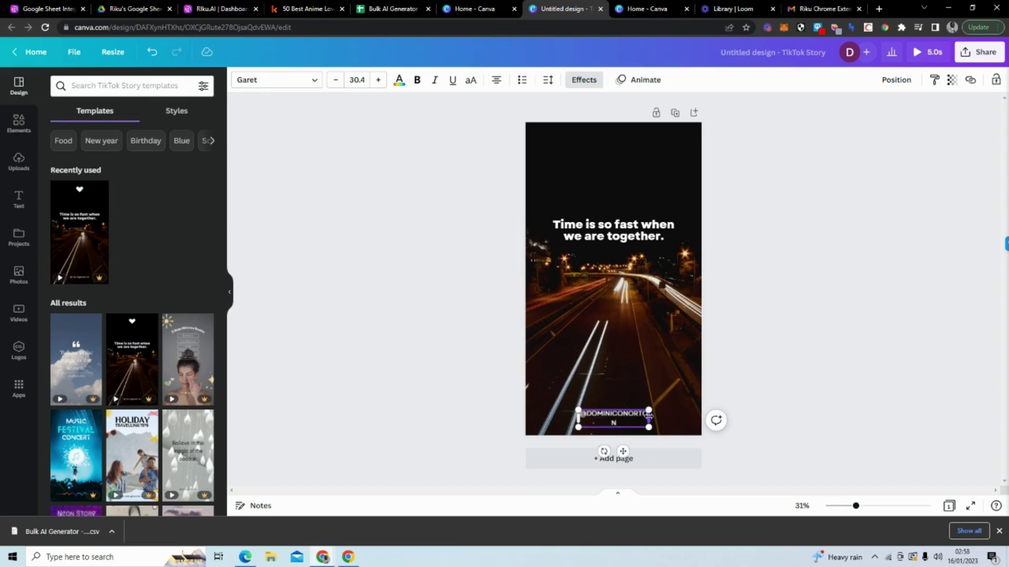
{"action": "left_click_drag", "start_coordinate": [650, 419], "coordinate": [627, 417]}
{"action": "left_click", "coordinate": [736, 403]}
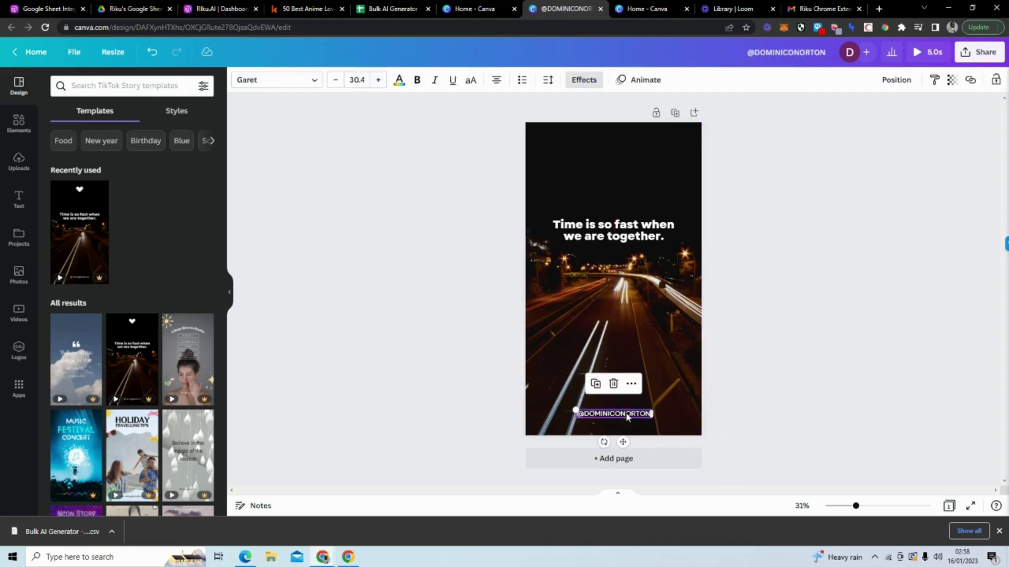
{"action": "left_click", "coordinate": [650, 278]}
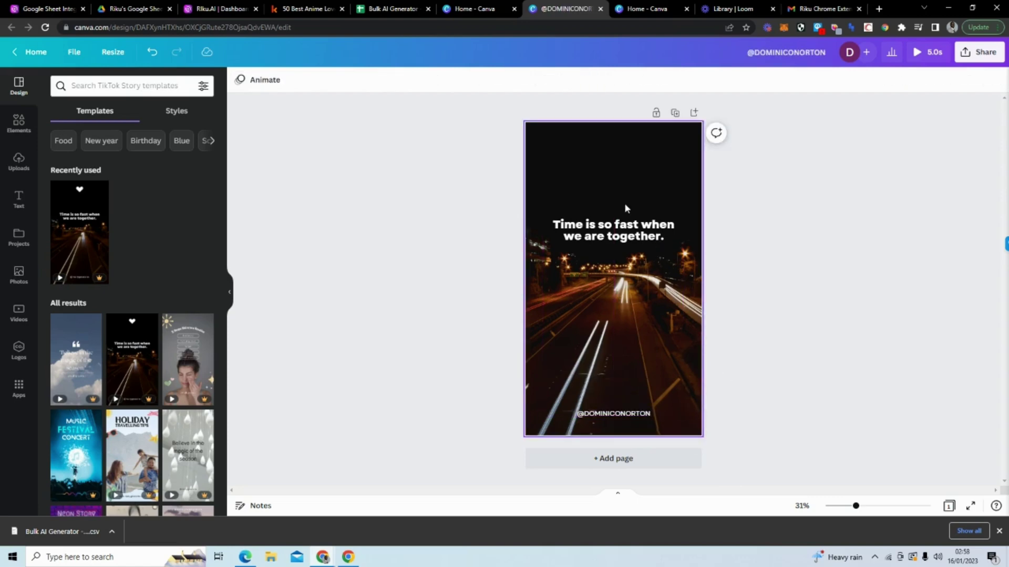
{"action": "left_click", "coordinate": [621, 94]}
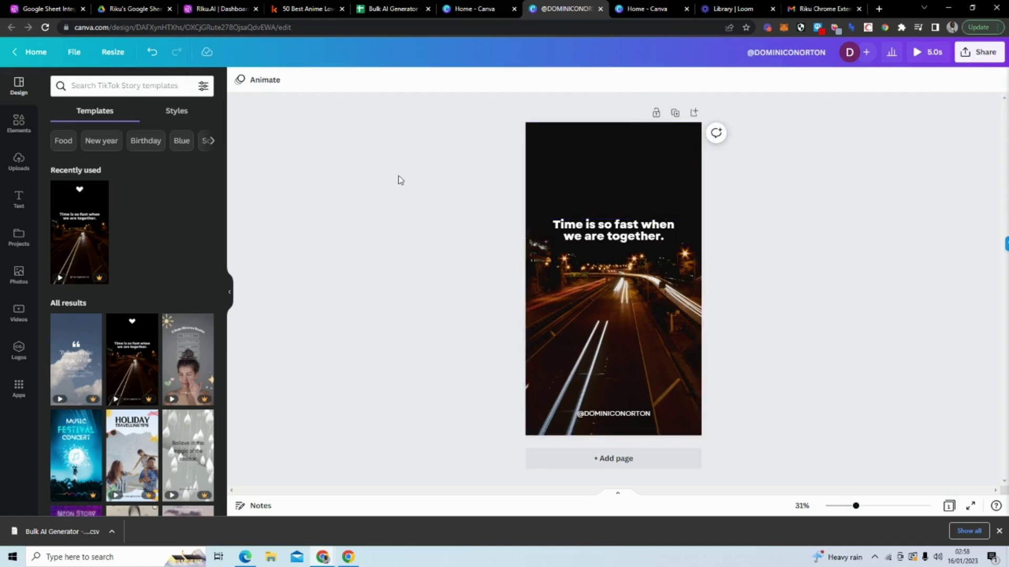
Step: Search the apps for BULK and open Bulk create
{"action": "left_click", "coordinate": [19, 388]}
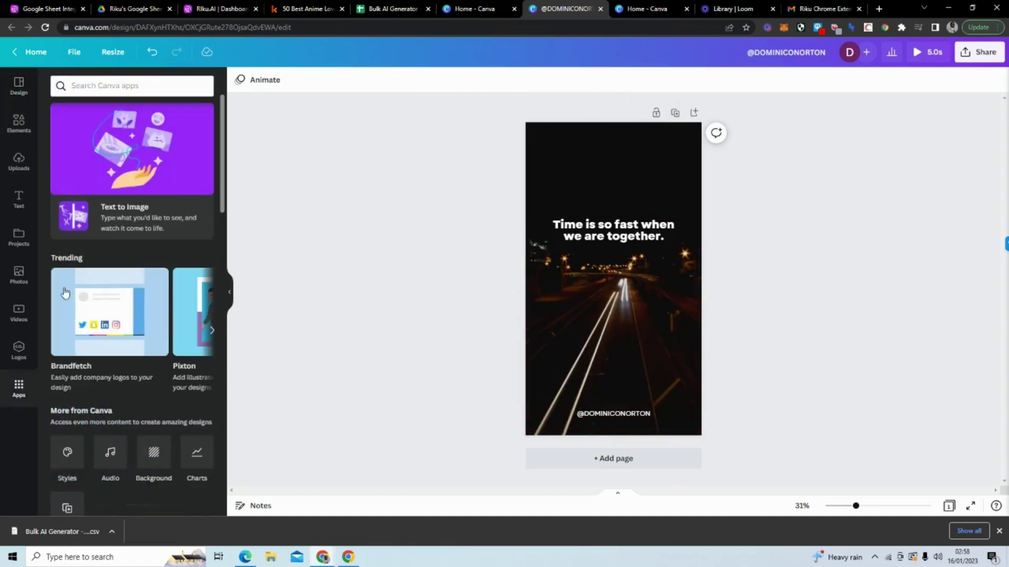
{"action": "left_click", "coordinate": [146, 86]}
{"action": "type", "text": "BULK"}
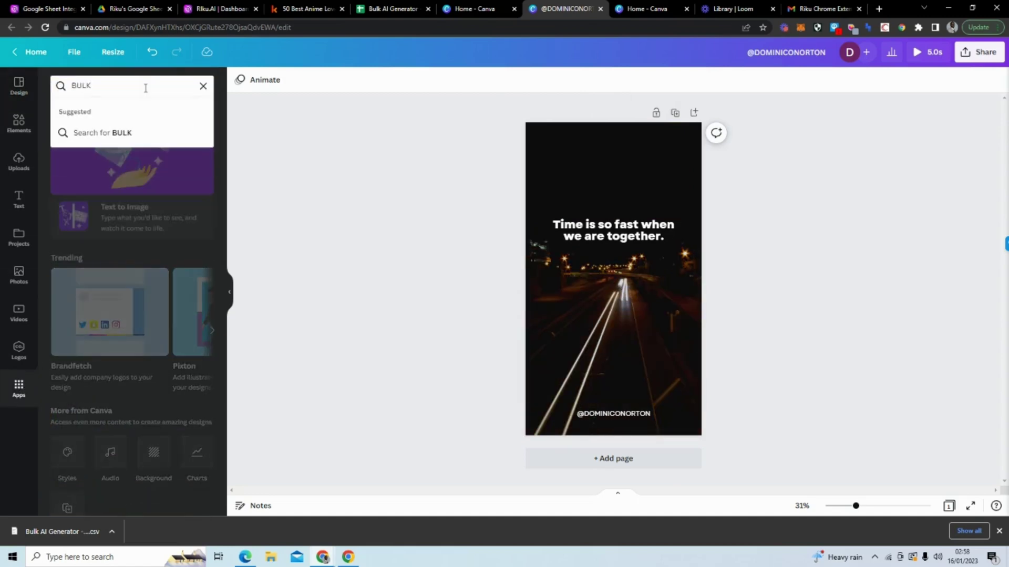
{"action": "key", "text": "Return"}
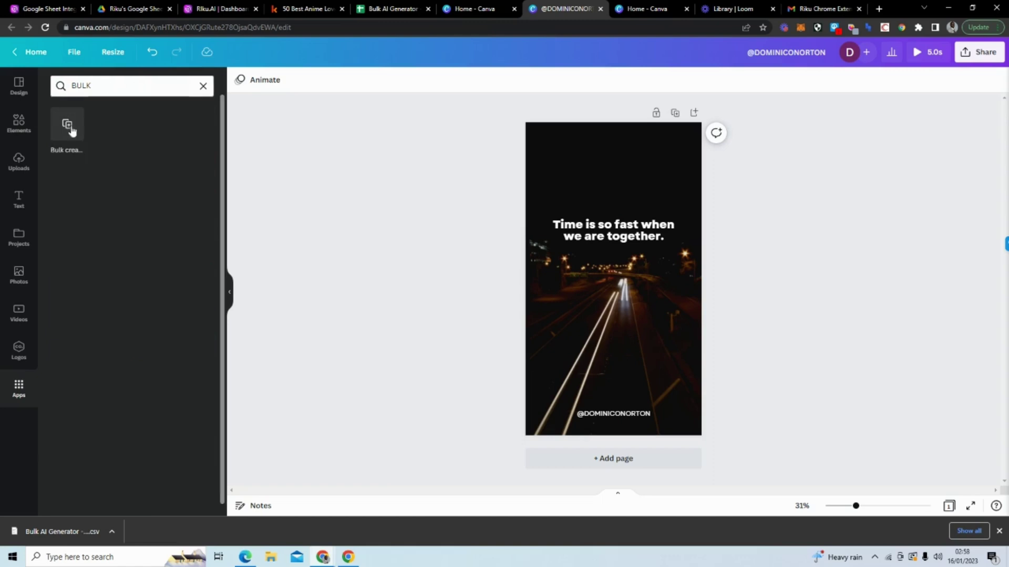
{"action": "left_click", "coordinate": [68, 125]}
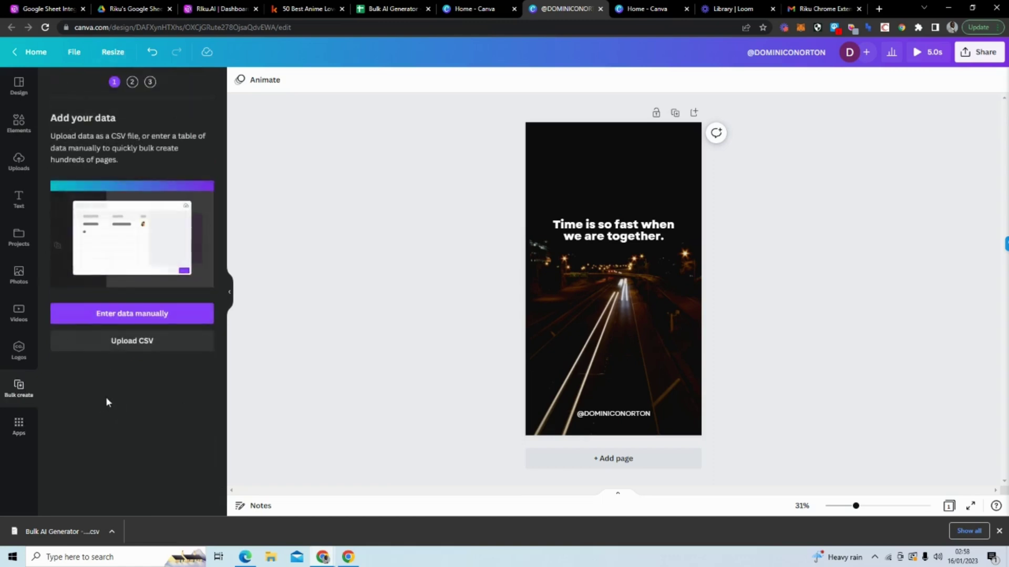
Step: Upload the Bulk AI Generator CSV as the data source, then return to the spreadsheet
{"action": "left_click", "coordinate": [141, 343]}
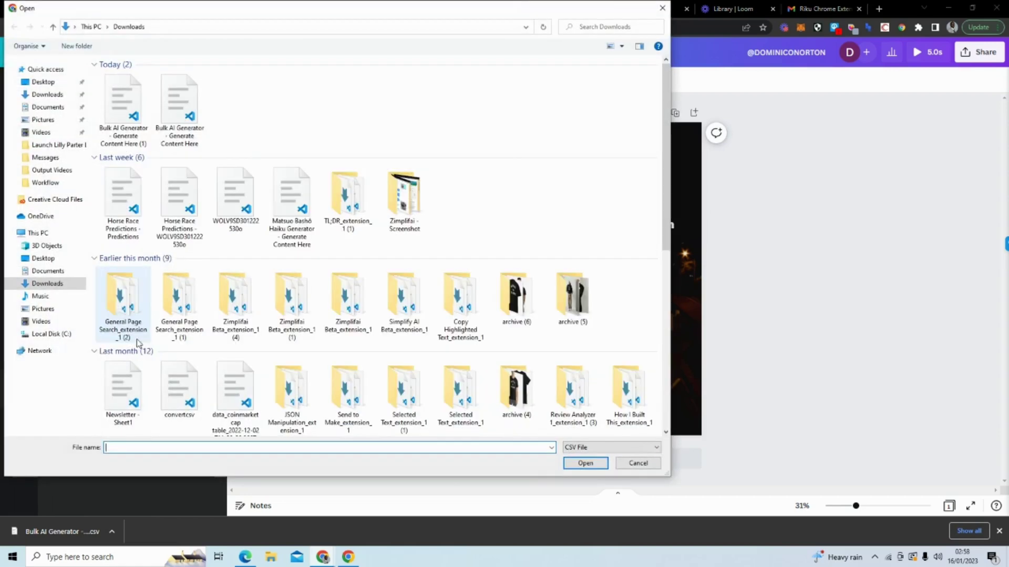
{"action": "left_click", "coordinate": [110, 103]}
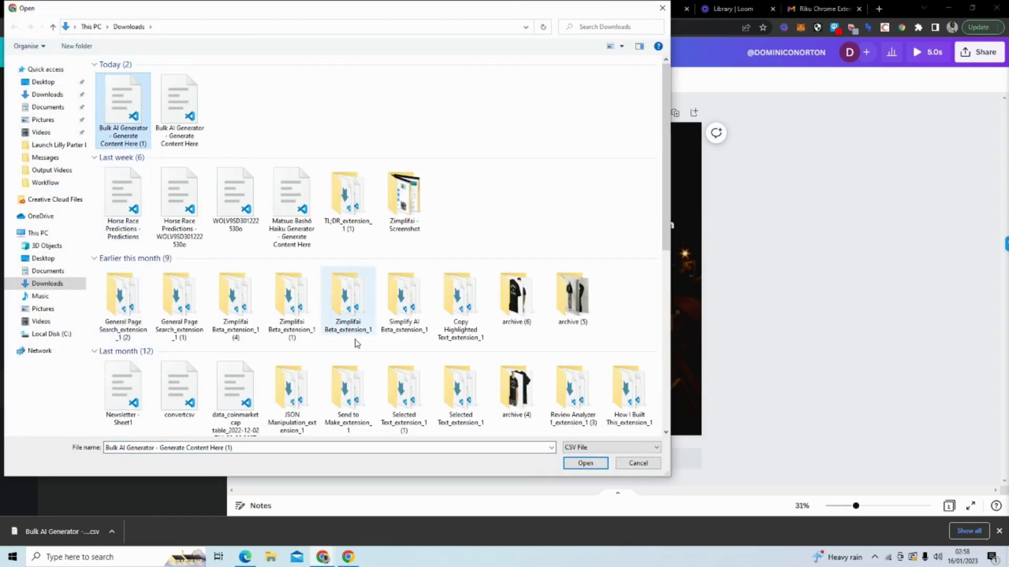
{"action": "left_click", "coordinate": [578, 464]}
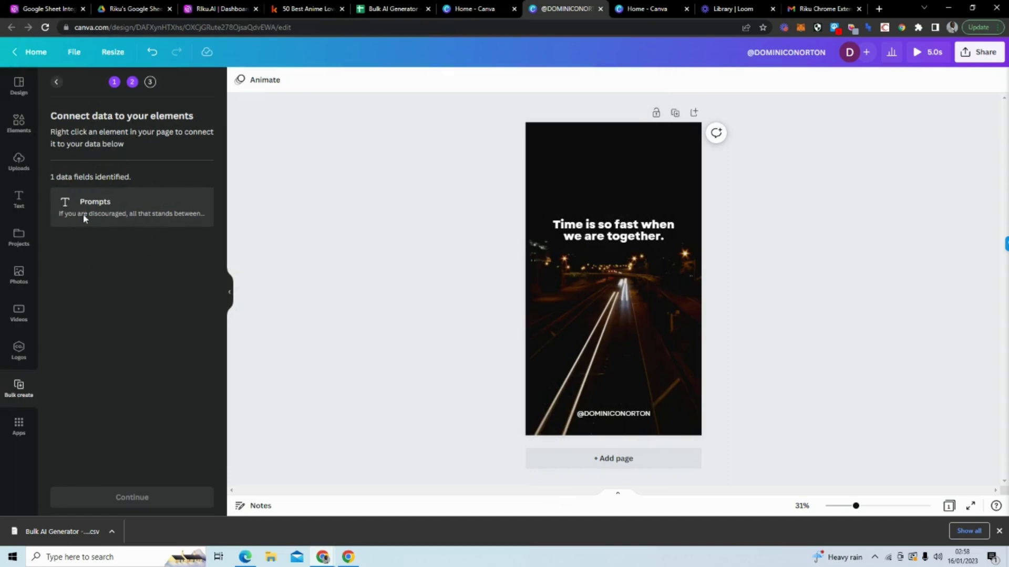
{"action": "left_click", "coordinate": [387, 9]}
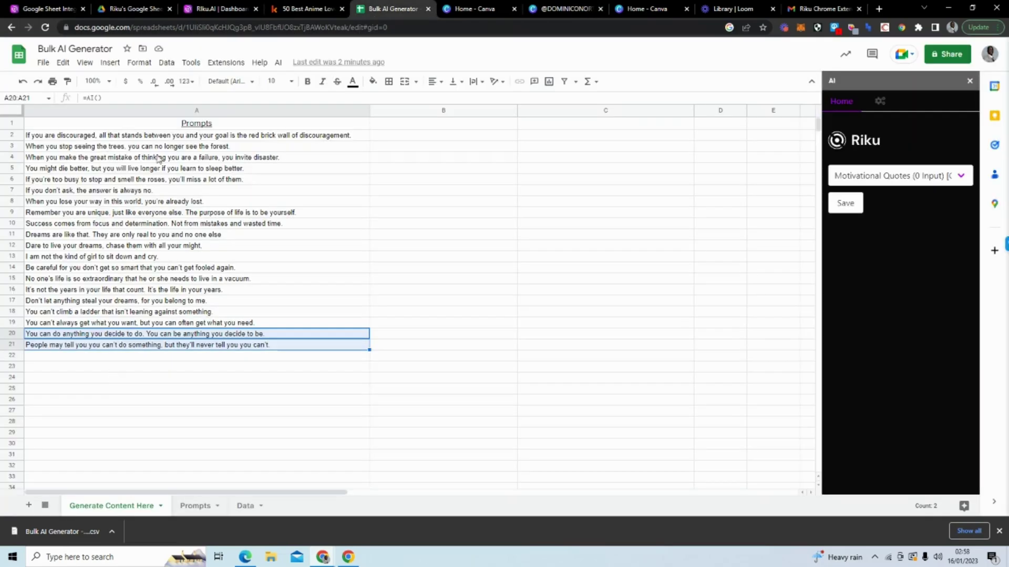
Step: Connect the quote headline to the Prompts field and generate the 20 quote pages
{"action": "left_click", "coordinate": [555, 8]}
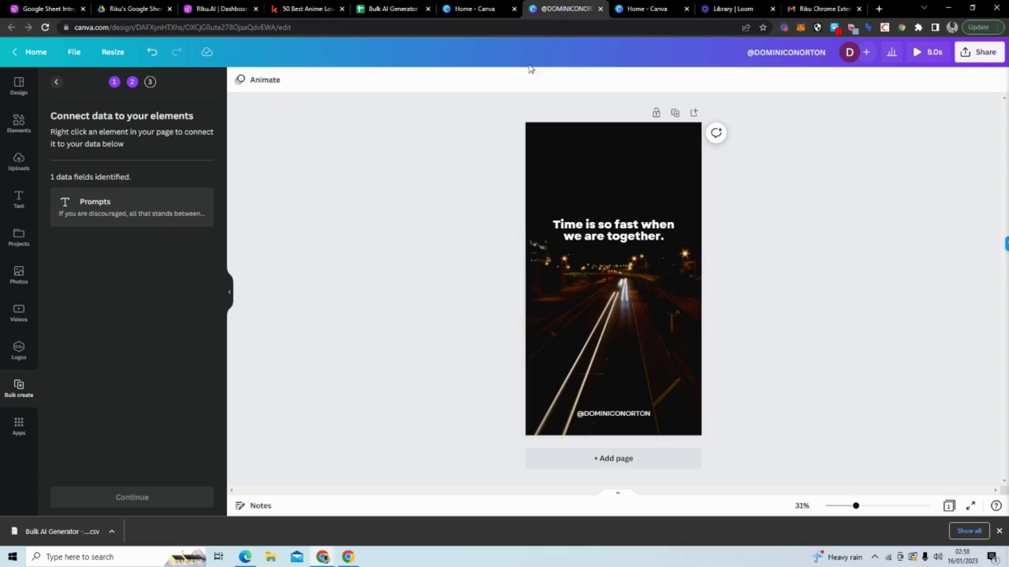
{"action": "left_click", "coordinate": [570, 236]}
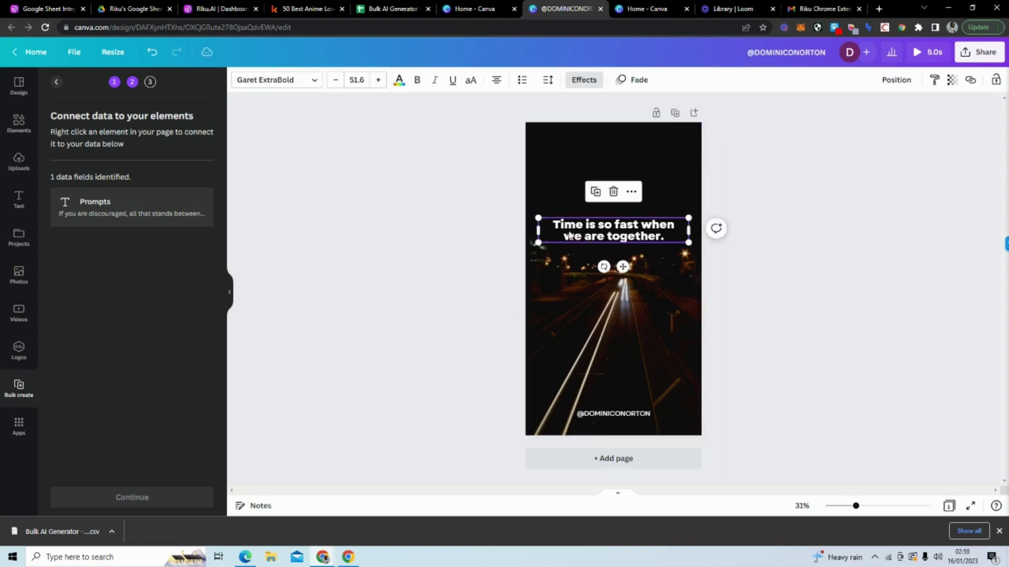
{"action": "right_click", "coordinate": [570, 236]}
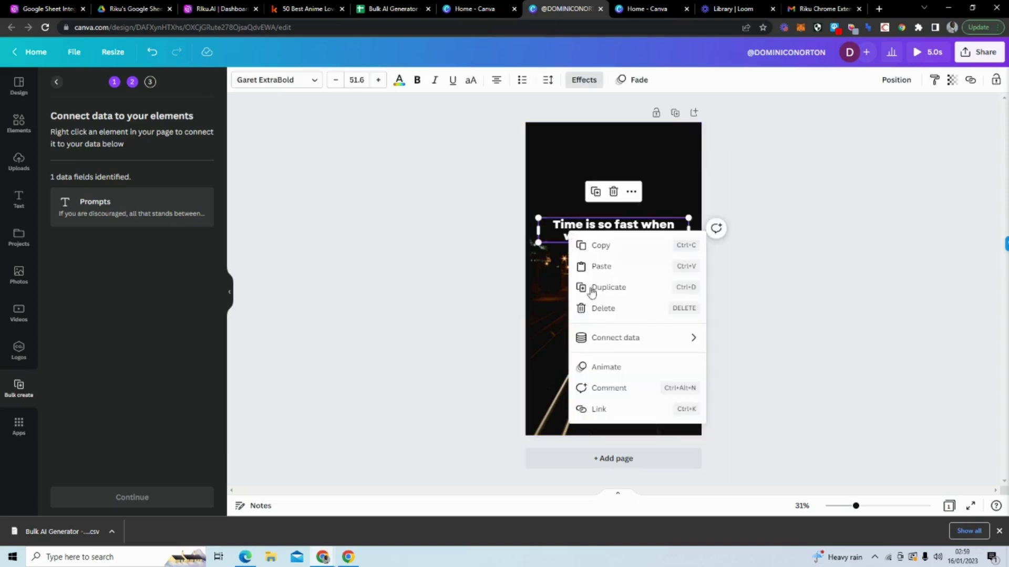
{"action": "mouse_move", "coordinate": [612, 338]}
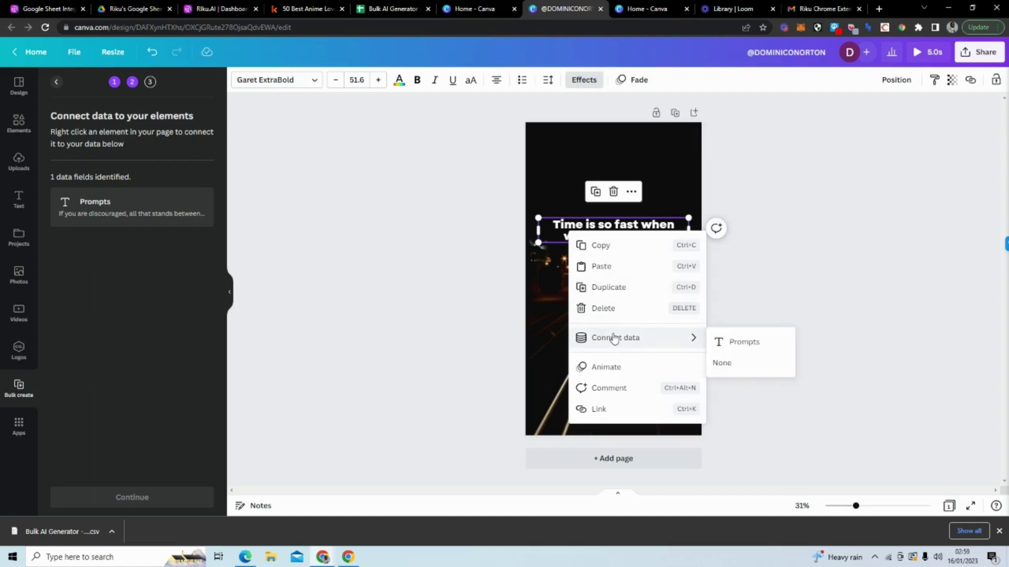
{"action": "left_click", "coordinate": [758, 344]}
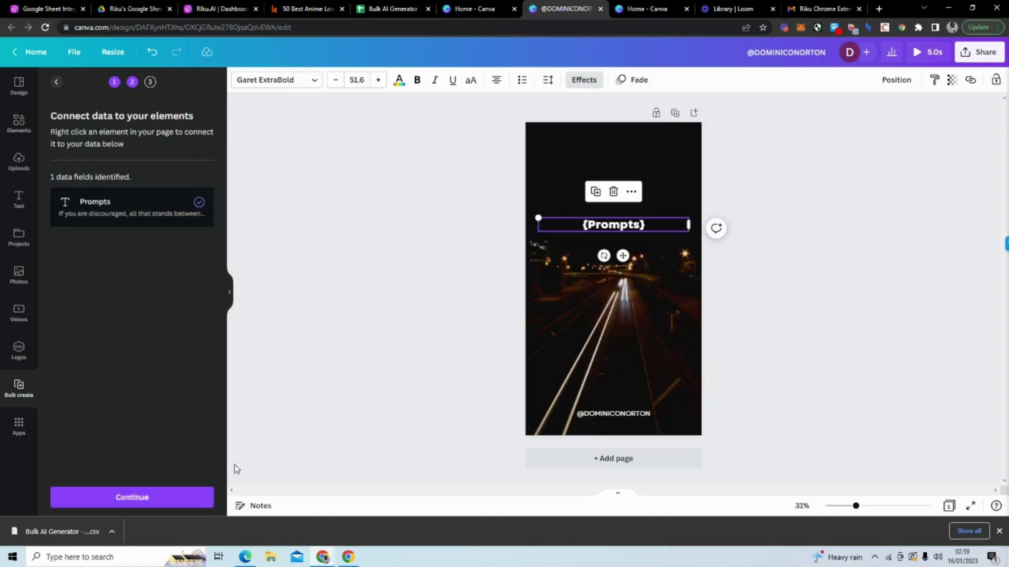
{"action": "left_click", "coordinate": [143, 497]}
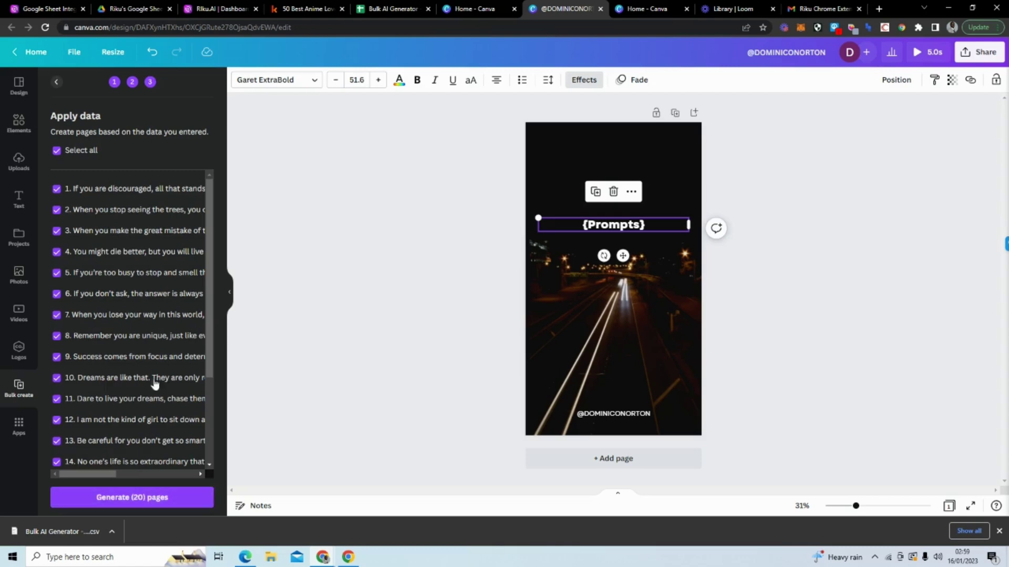
{"action": "scroll", "coordinate": [131, 205], "scroll_direction": "down", "scroll_amount": 3}
{"action": "scroll", "coordinate": [134, 221], "scroll_direction": "up", "scroll_amount": 3}
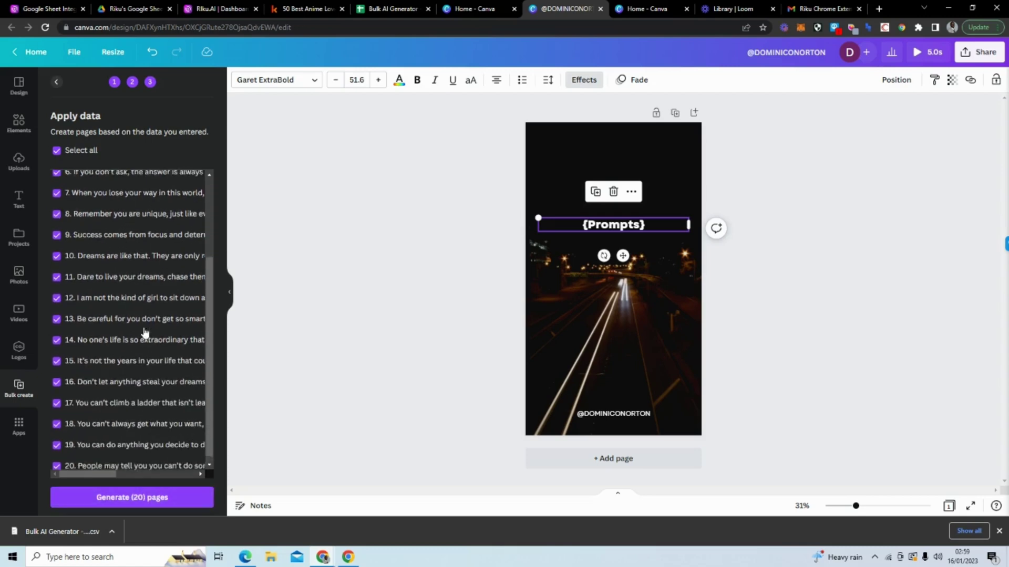
{"action": "scroll", "coordinate": [140, 263], "scroll_direction": "down", "scroll_amount": 3}
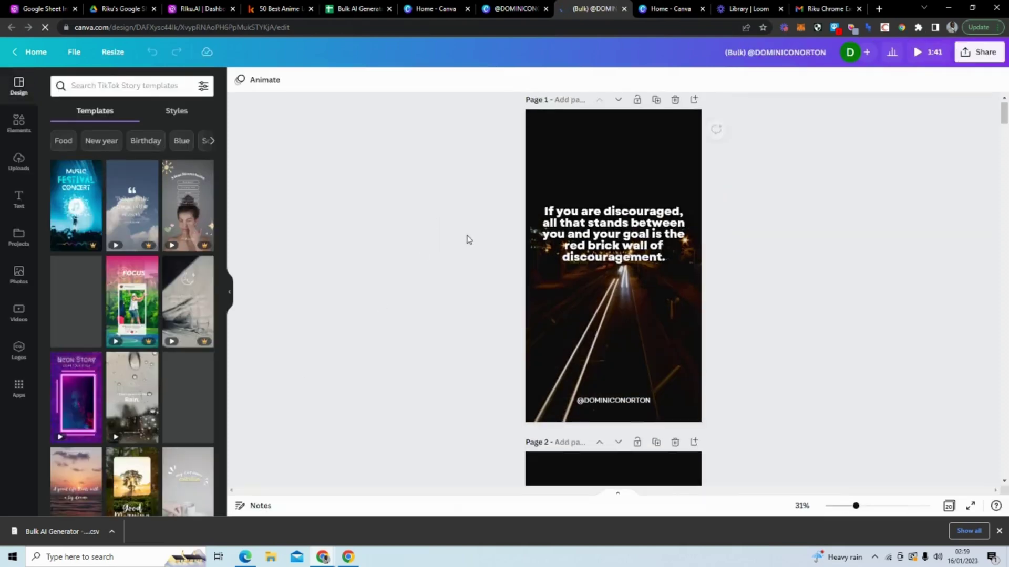
Step: Review the generated pages, return to page 1, and select its background video
{"action": "scroll", "coordinate": [468, 238], "scroll_direction": "down", "scroll_amount": 3}
{"action": "scroll", "coordinate": [468, 237], "scroll_direction": "down", "scroll_amount": 3}
{"action": "scroll", "coordinate": [652, 268], "scroll_direction": "down", "scroll_amount": 7}
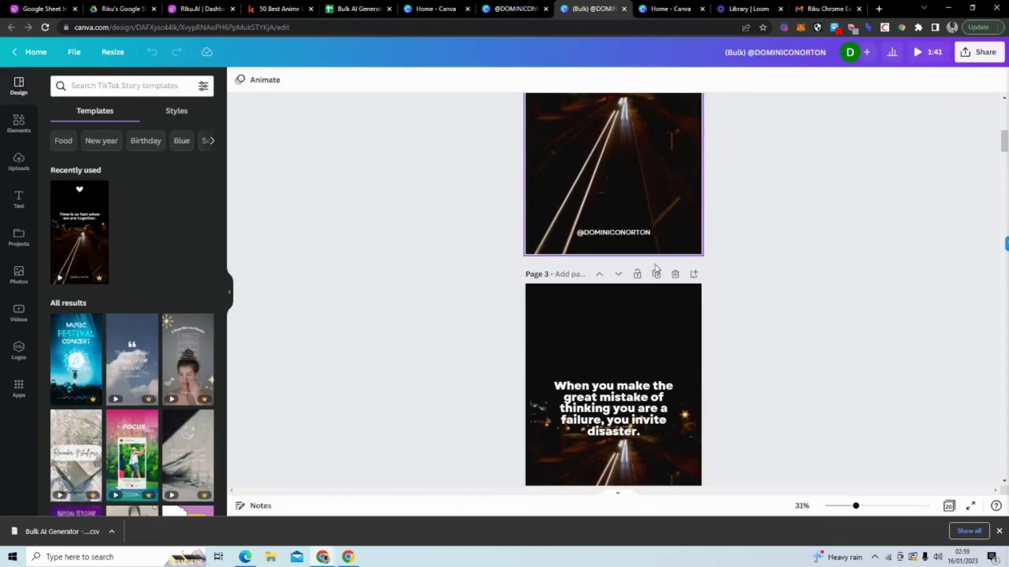
{"action": "scroll", "coordinate": [637, 289], "scroll_direction": "down", "scroll_amount": 10}
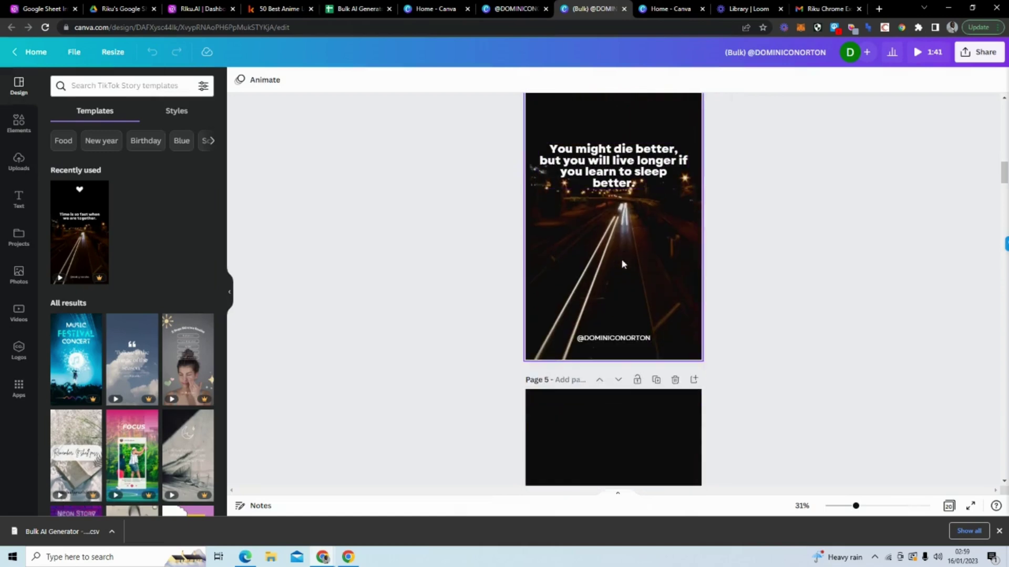
{"action": "scroll", "coordinate": [622, 264], "scroll_direction": "down", "scroll_amount": 15}
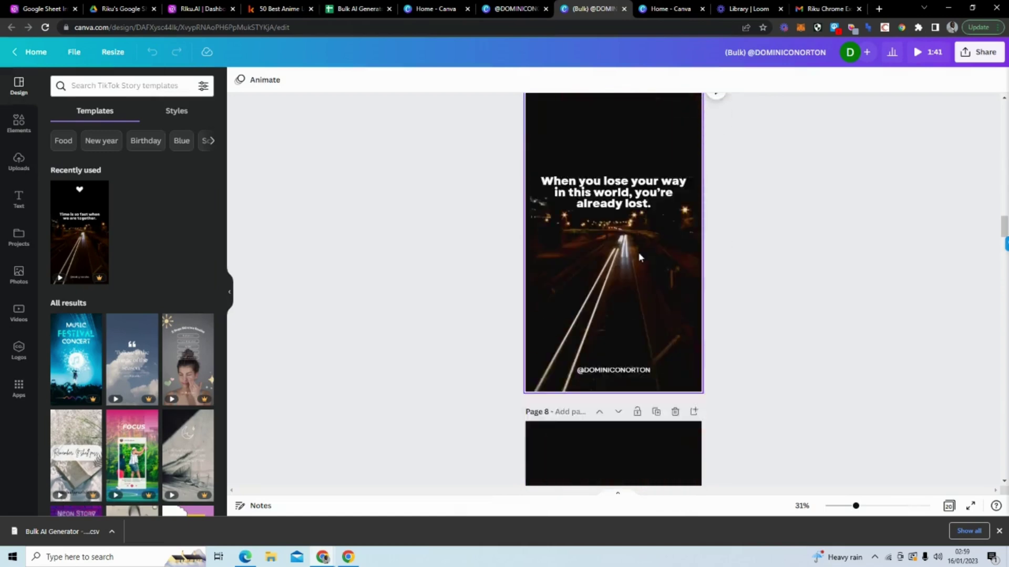
{"action": "left_click_drag", "start_coordinate": [1003, 238], "coordinate": [1002, 105]}
{"action": "left_click", "coordinate": [632, 352]}
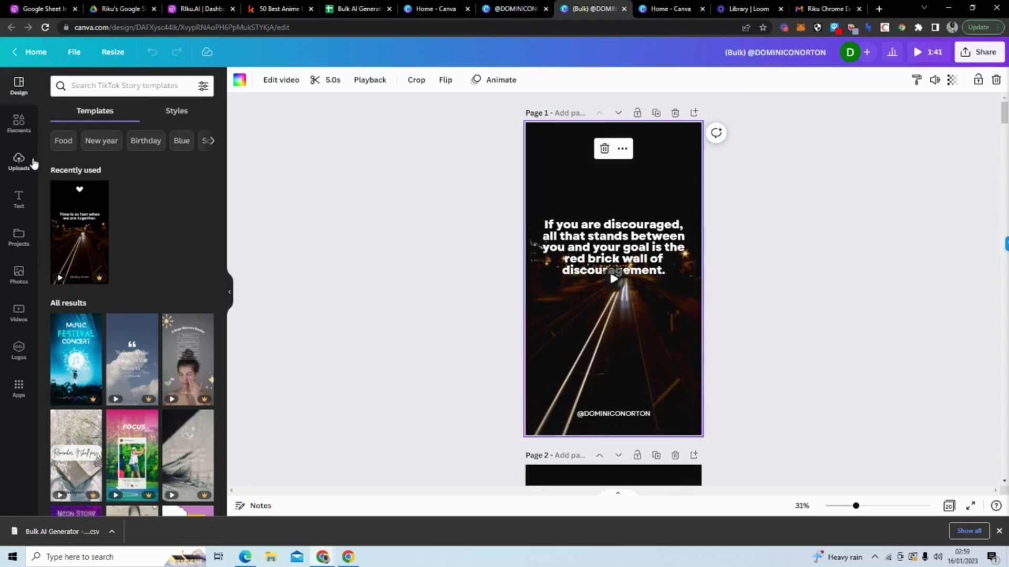
Step: Search BEACH videos; set the 14.0s clip behind page 1 and the 45.0s clip behind page 2
{"action": "left_click", "coordinate": [18, 123]}
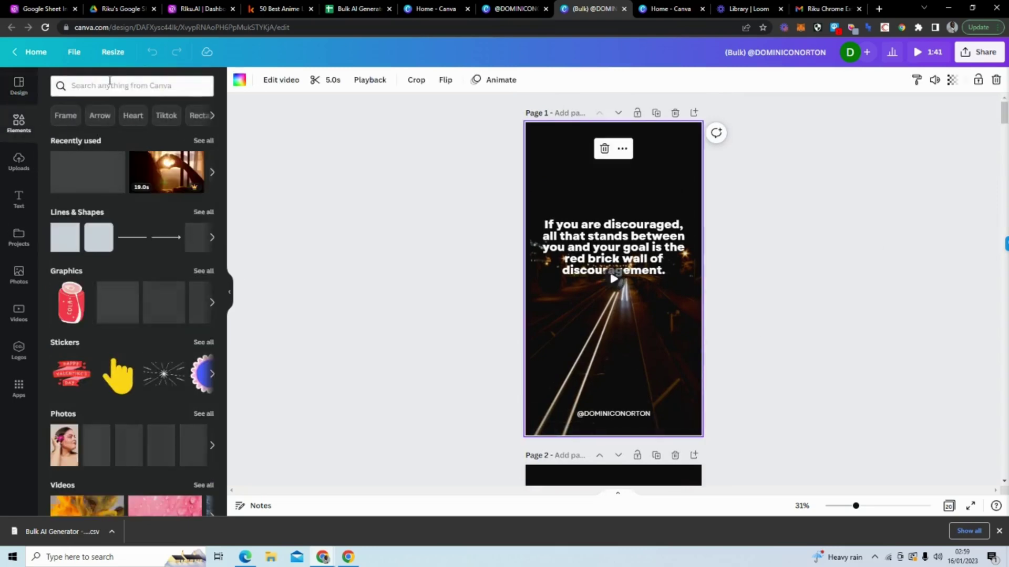
{"action": "left_click", "coordinate": [109, 83]}
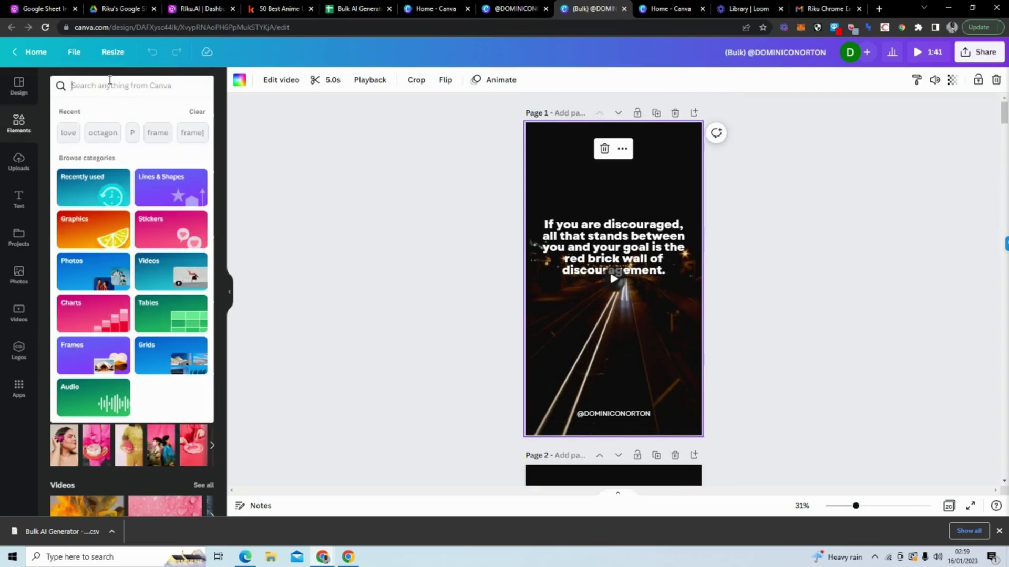
{"action": "type", "text": "BEACH"}
{"action": "key", "text": "Return"}
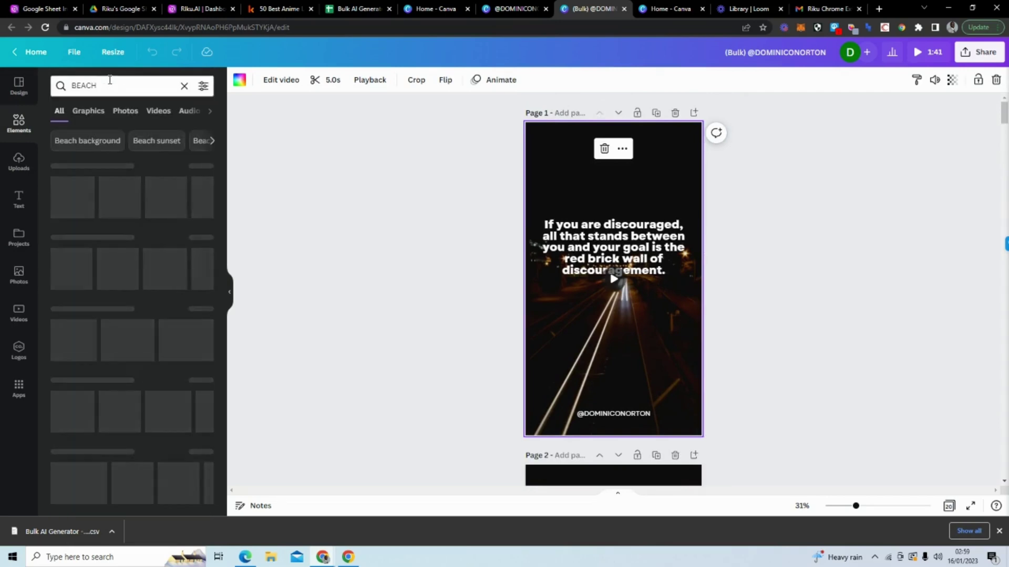
{"action": "left_click", "coordinate": [165, 115]}
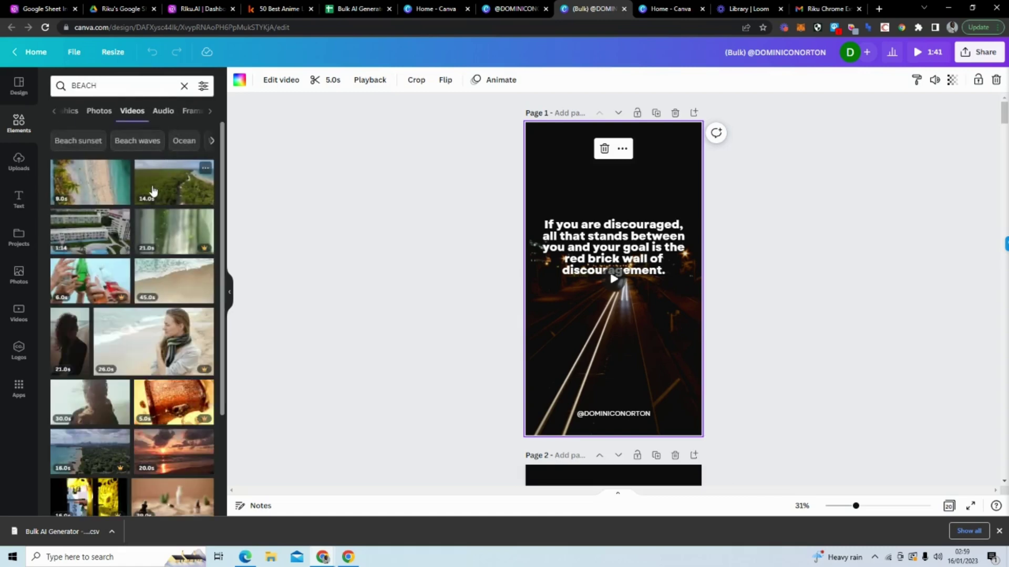
{"action": "left_click_drag", "start_coordinate": [153, 190], "coordinate": [535, 166]}
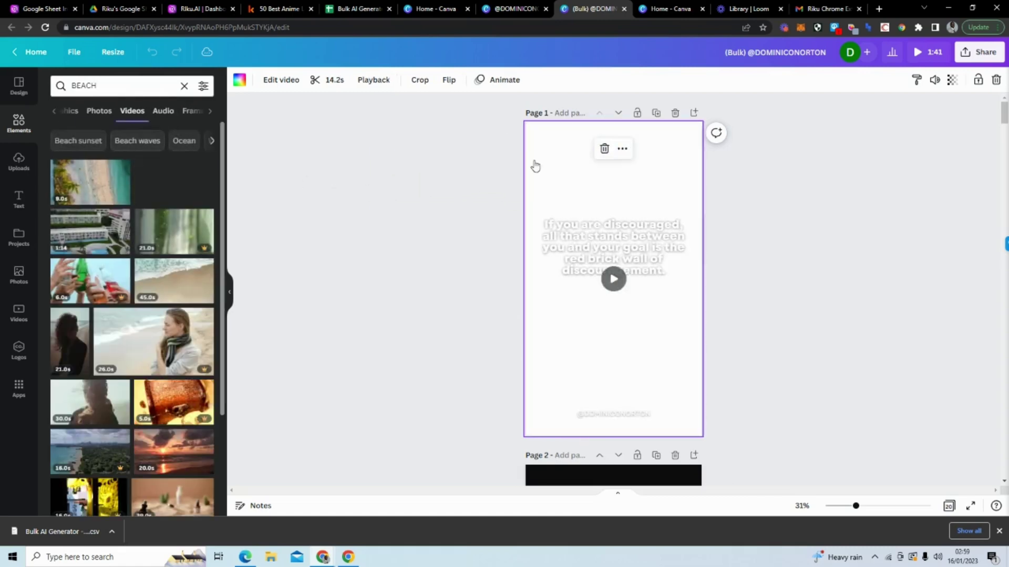
{"action": "left_click", "coordinate": [431, 217]}
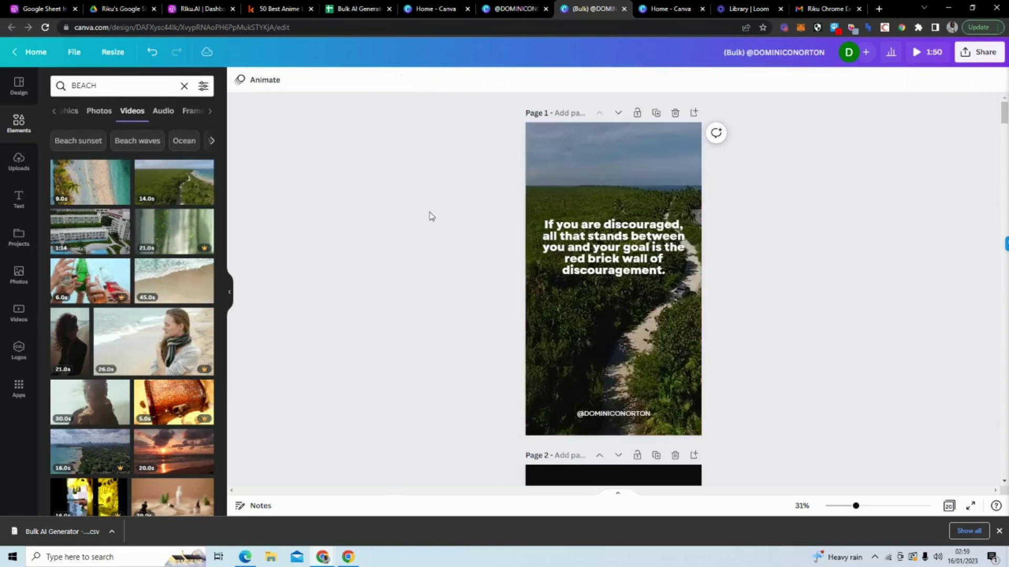
{"action": "scroll", "coordinate": [428, 217], "scroll_direction": "down", "scroll_amount": 5}
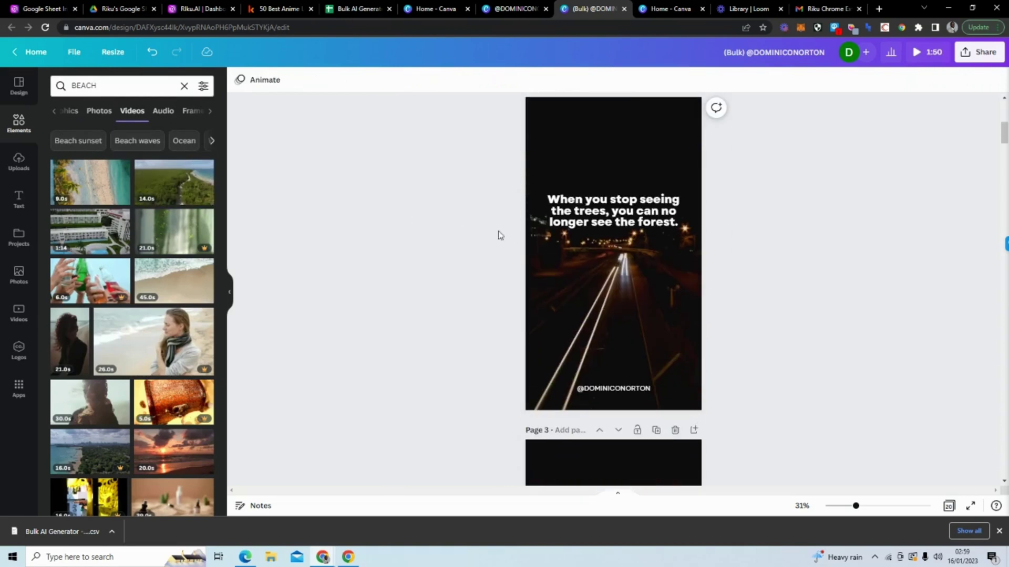
{"action": "scroll", "coordinate": [171, 246], "scroll_direction": "down", "scroll_amount": 1}
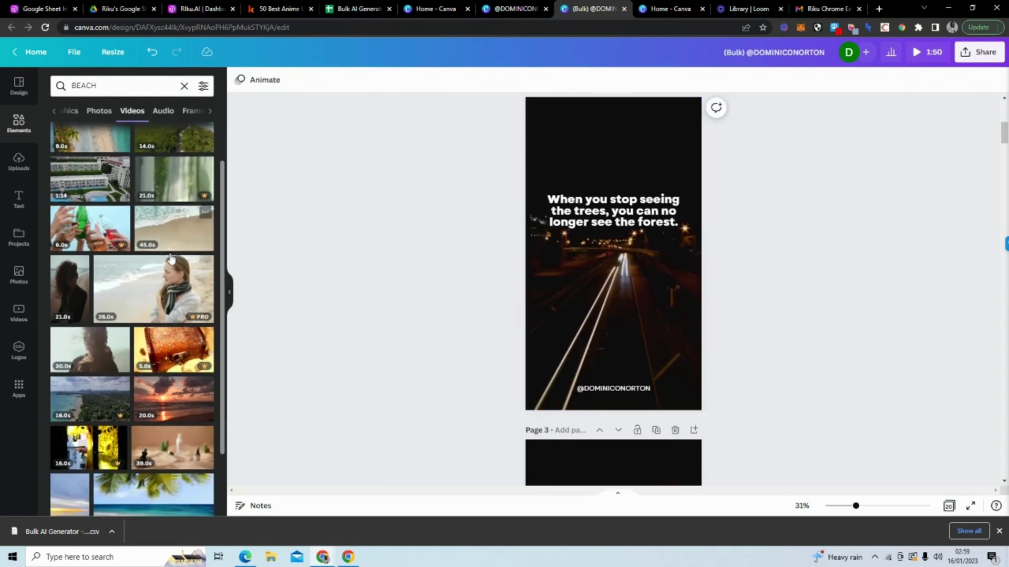
{"action": "left_click_drag", "start_coordinate": [171, 236], "coordinate": [533, 162]}
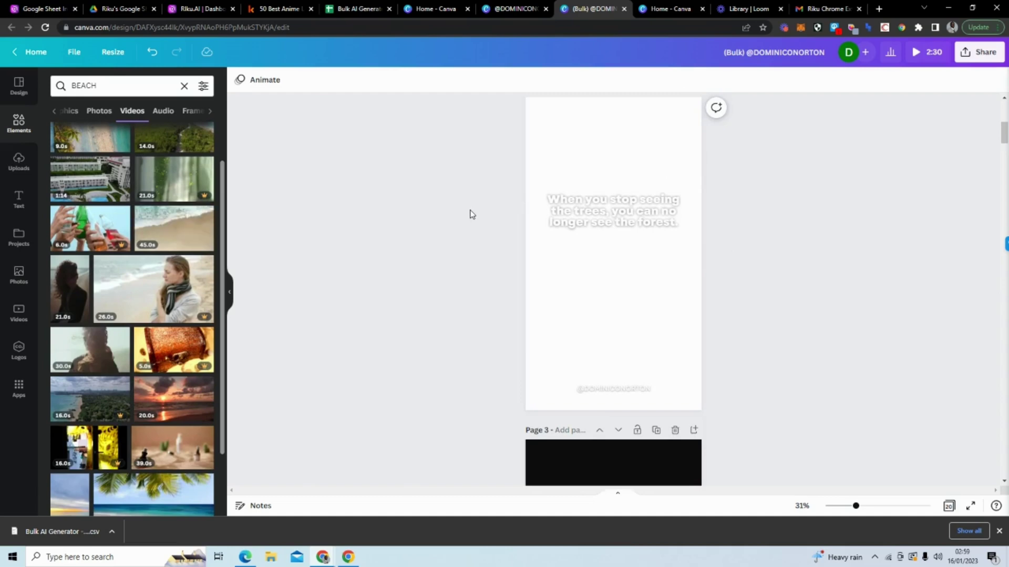
Step: Scroll through all 20 story pages and back to page 1 to check the backgrounds
{"action": "scroll", "coordinate": [471, 214], "scroll_direction": "up", "scroll_amount": 2}
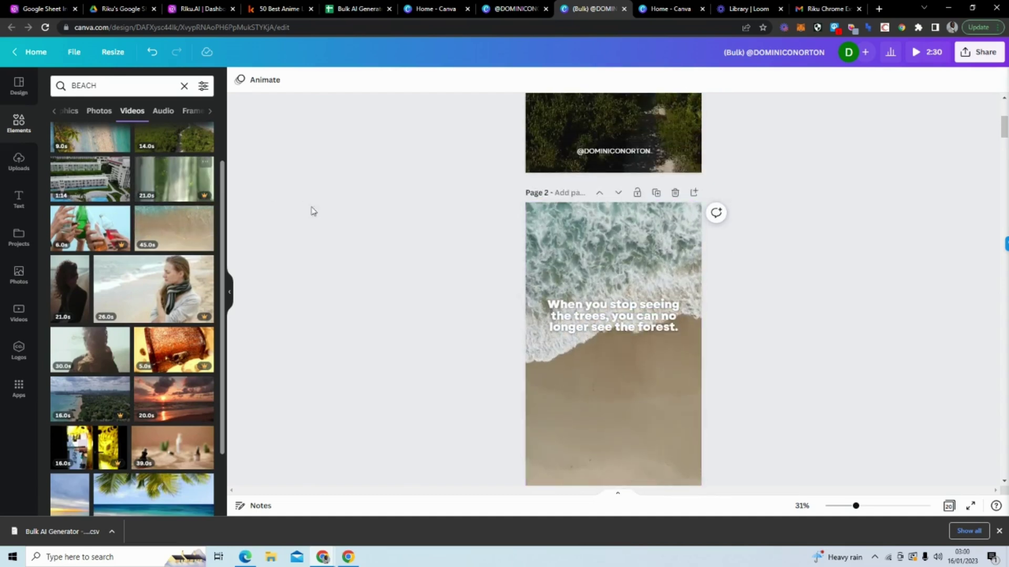
{"action": "scroll", "coordinate": [408, 203], "scroll_direction": "down", "scroll_amount": 5}
{"action": "scroll", "coordinate": [408, 203], "scroll_direction": "down", "scroll_amount": 20}
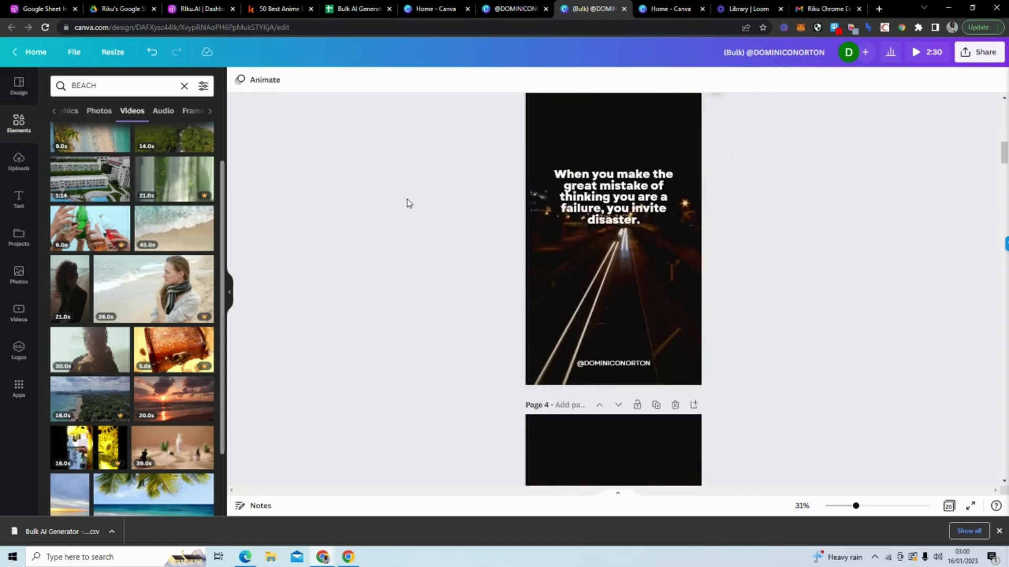
{"action": "scroll", "coordinate": [409, 203], "scroll_direction": "down", "scroll_amount": 20}
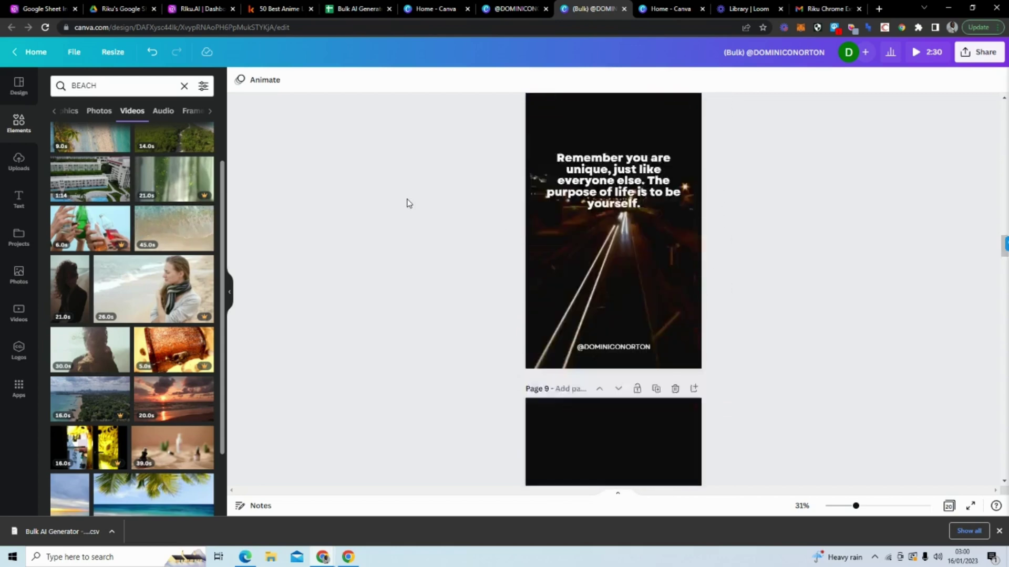
{"action": "scroll", "coordinate": [409, 203], "scroll_direction": "down", "scroll_amount": 20}
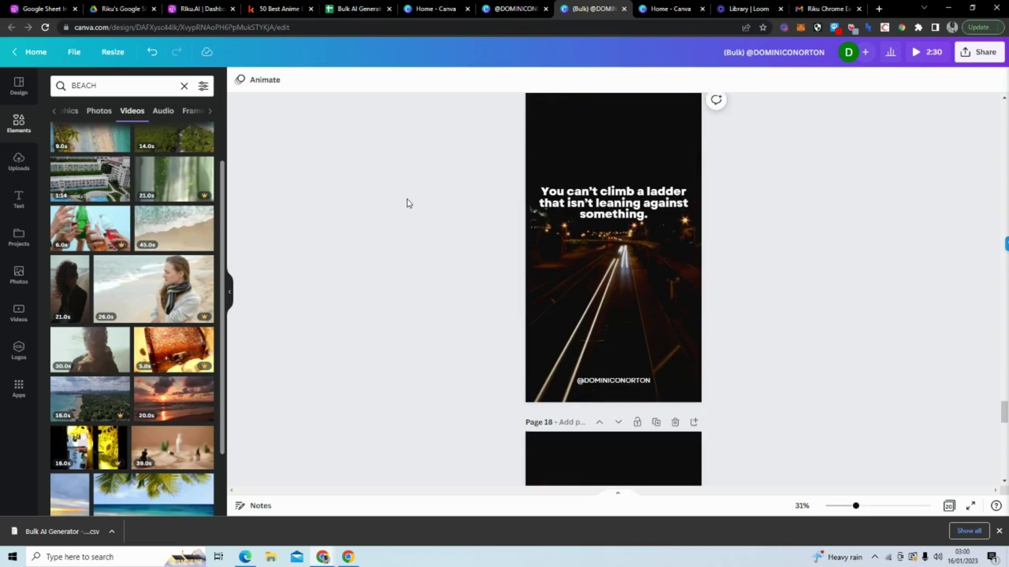
{"action": "scroll", "coordinate": [409, 203], "scroll_direction": "up", "scroll_amount": 8}
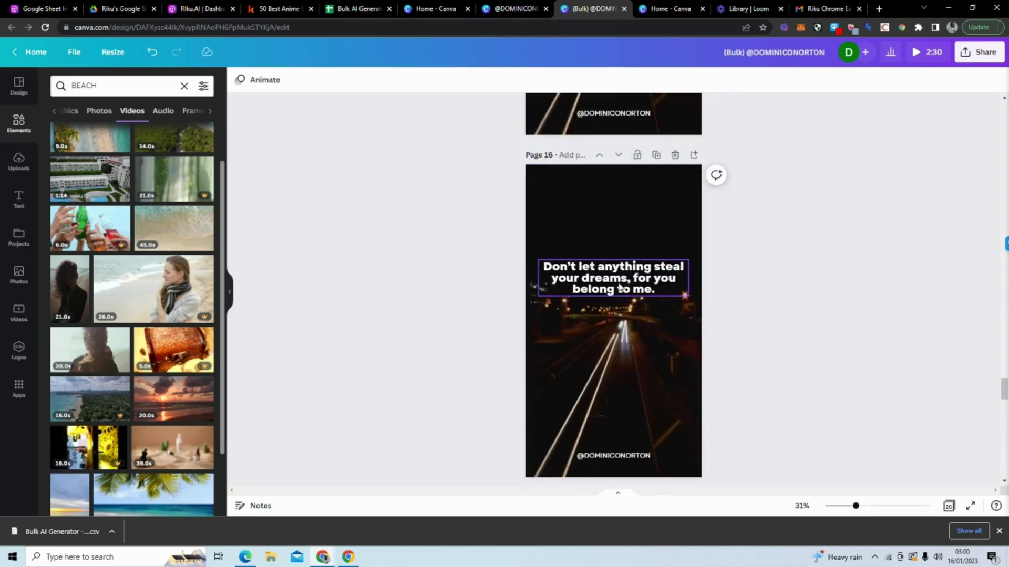
{"action": "scroll", "coordinate": [501, 282], "scroll_direction": "down", "scroll_amount": 12}
{"action": "scroll", "coordinate": [505, 278], "scroll_direction": "down", "scroll_amount": 4}
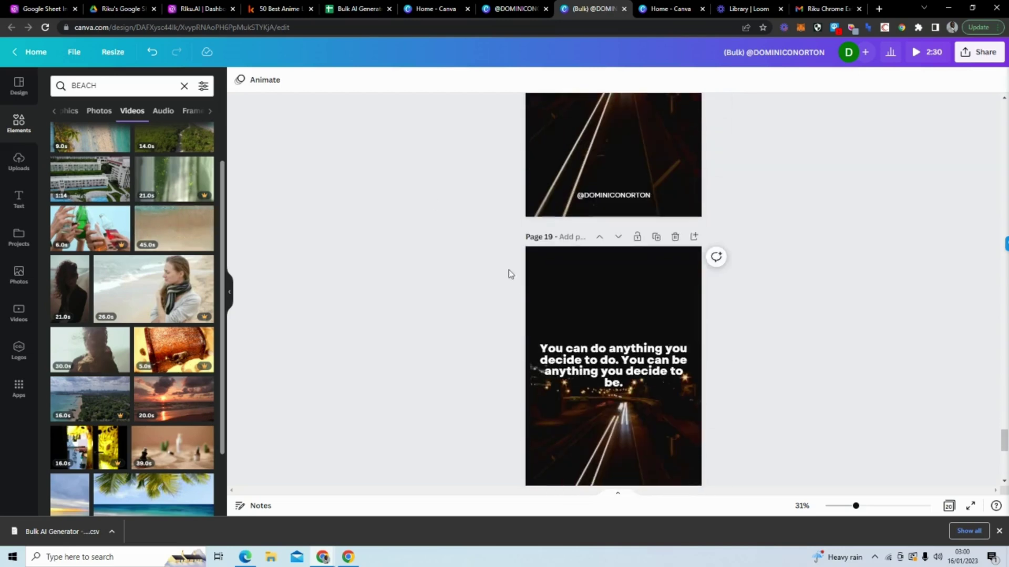
{"action": "scroll", "coordinate": [518, 260], "scroll_direction": "down", "scroll_amount": 4}
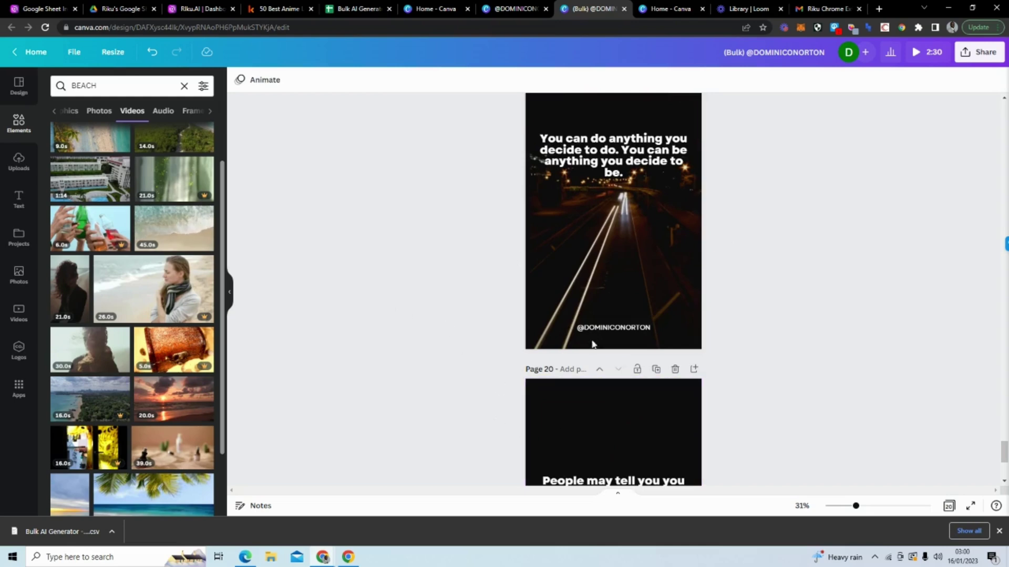
{"action": "scroll", "coordinate": [496, 219], "scroll_direction": "up", "scroll_amount": 8}
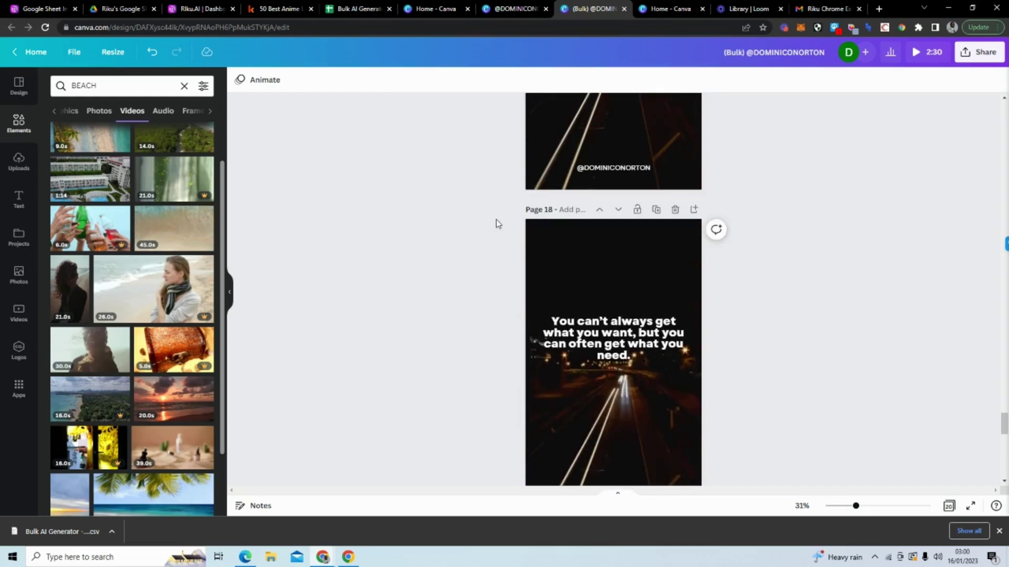
{"action": "scroll", "coordinate": [496, 224], "scroll_direction": "up", "scroll_amount": 5}
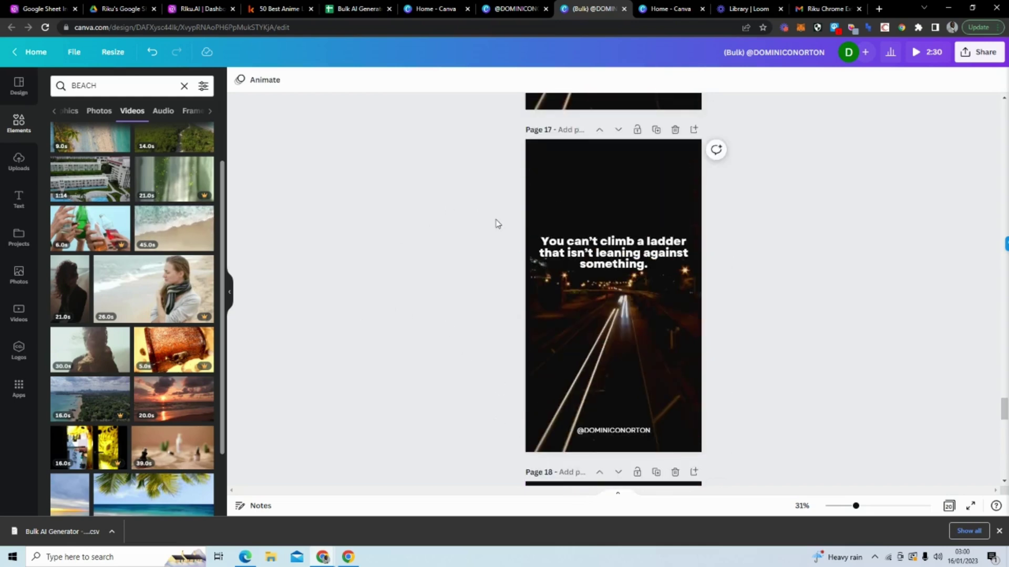
{"action": "scroll", "coordinate": [495, 223], "scroll_direction": "up", "scroll_amount": 20}
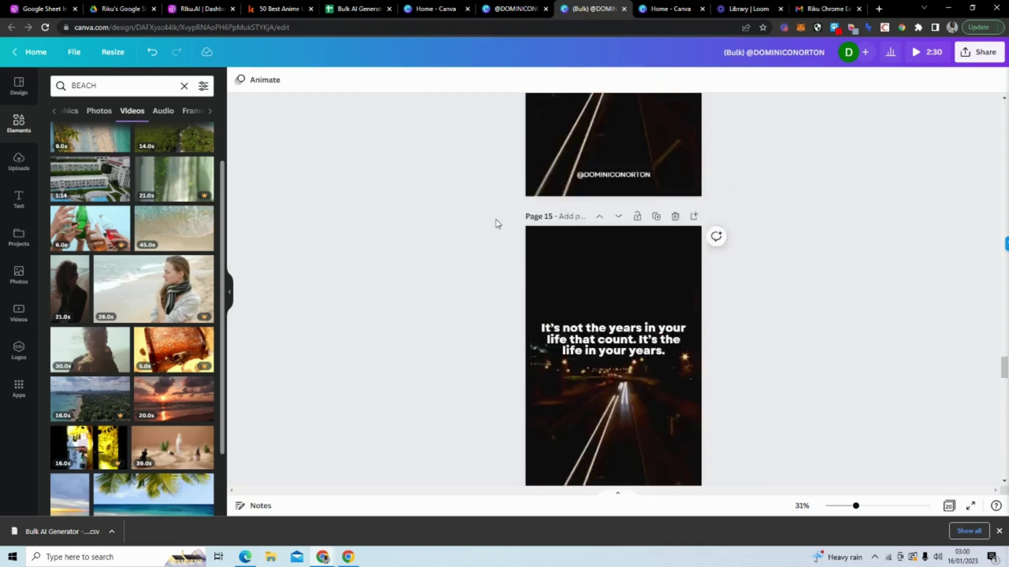
{"action": "scroll", "coordinate": [496, 224], "scroll_direction": "up", "scroll_amount": 16}
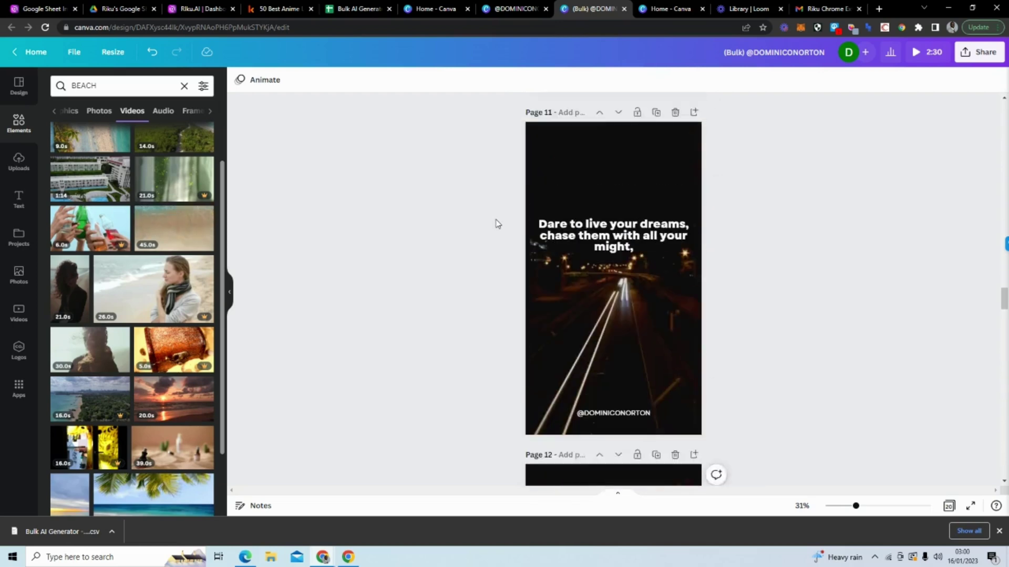
{"action": "scroll", "coordinate": [496, 223], "scroll_direction": "up", "scroll_amount": 16}
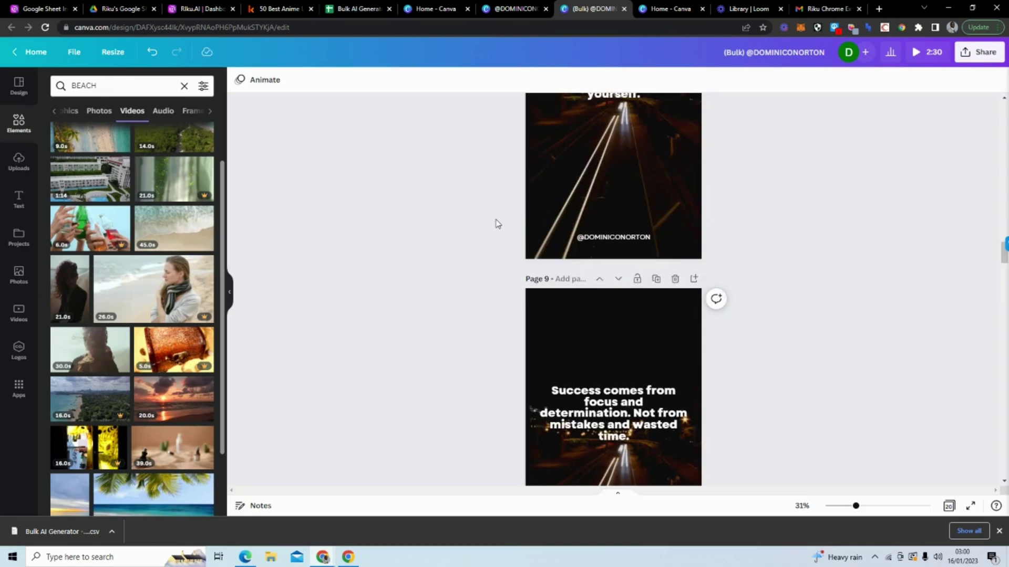
{"action": "scroll", "coordinate": [496, 223], "scroll_direction": "up", "scroll_amount": 16}
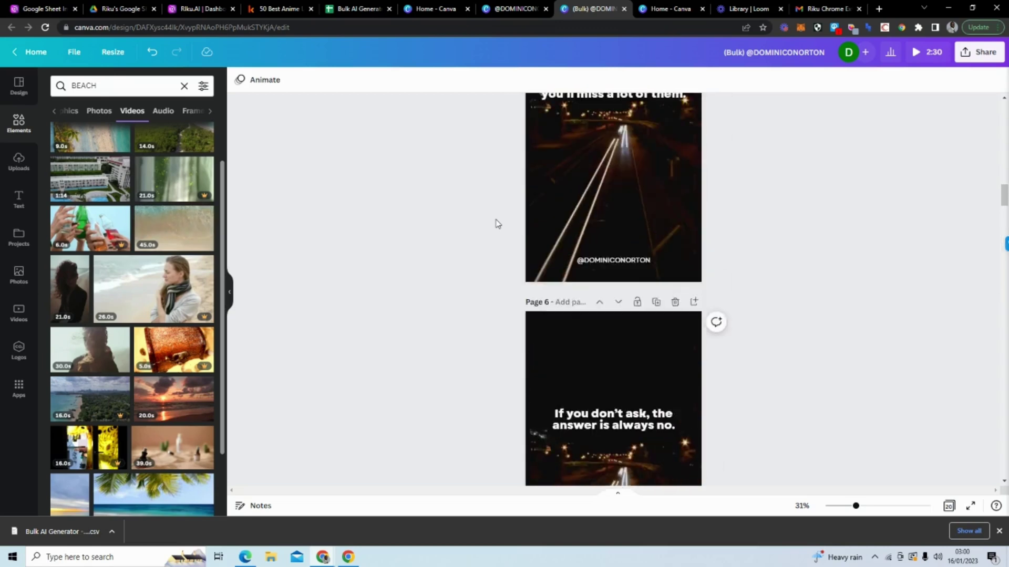
{"action": "scroll", "coordinate": [497, 223], "scroll_direction": "up", "scroll_amount": 7}
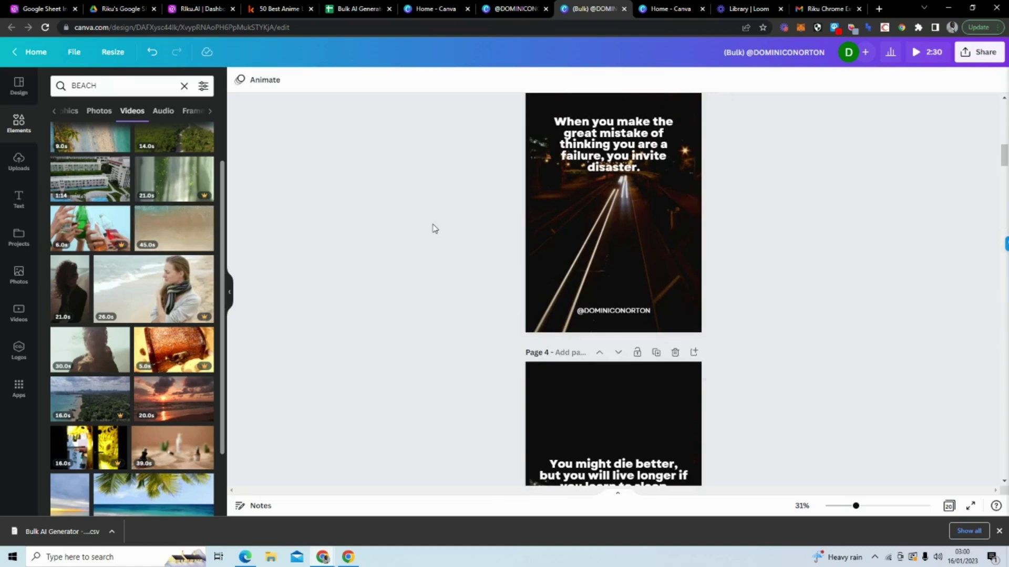
{"action": "scroll", "coordinate": [434, 228], "scroll_direction": "up", "scroll_amount": 12}
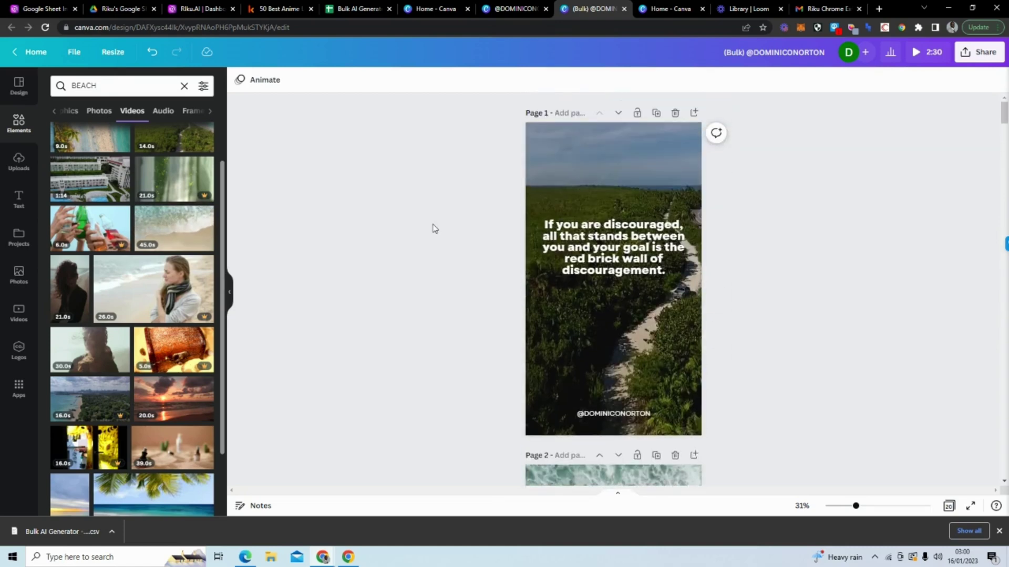